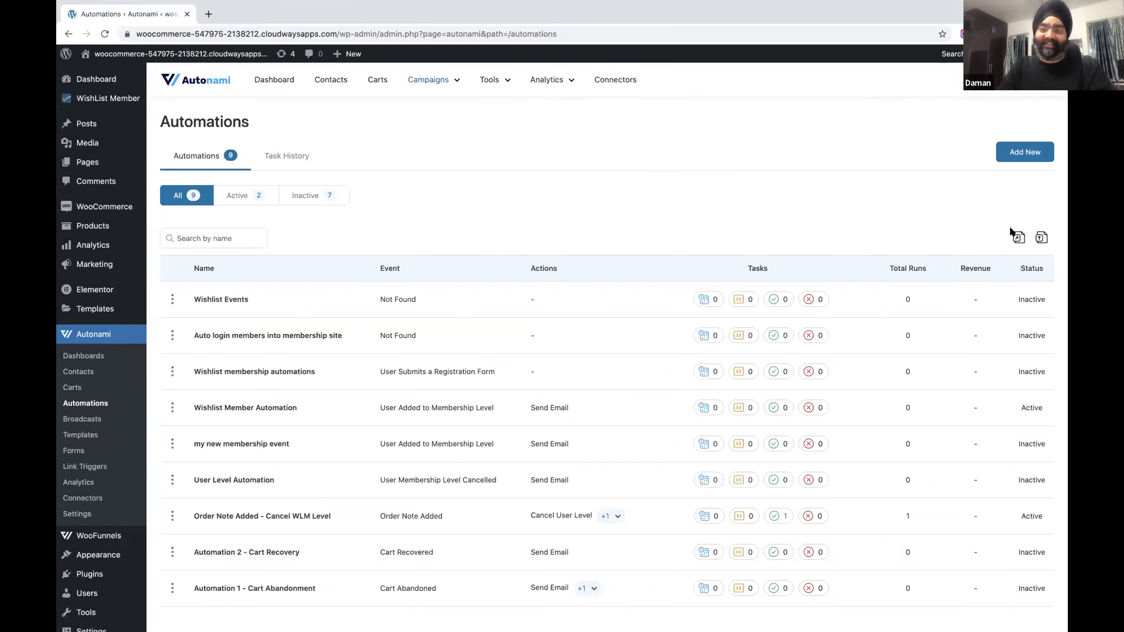
# Step: Open the Autonami dashboard and review its overview sections for performance, contacts, carts, campaigns and emails
pyautogui.click(75, 356)
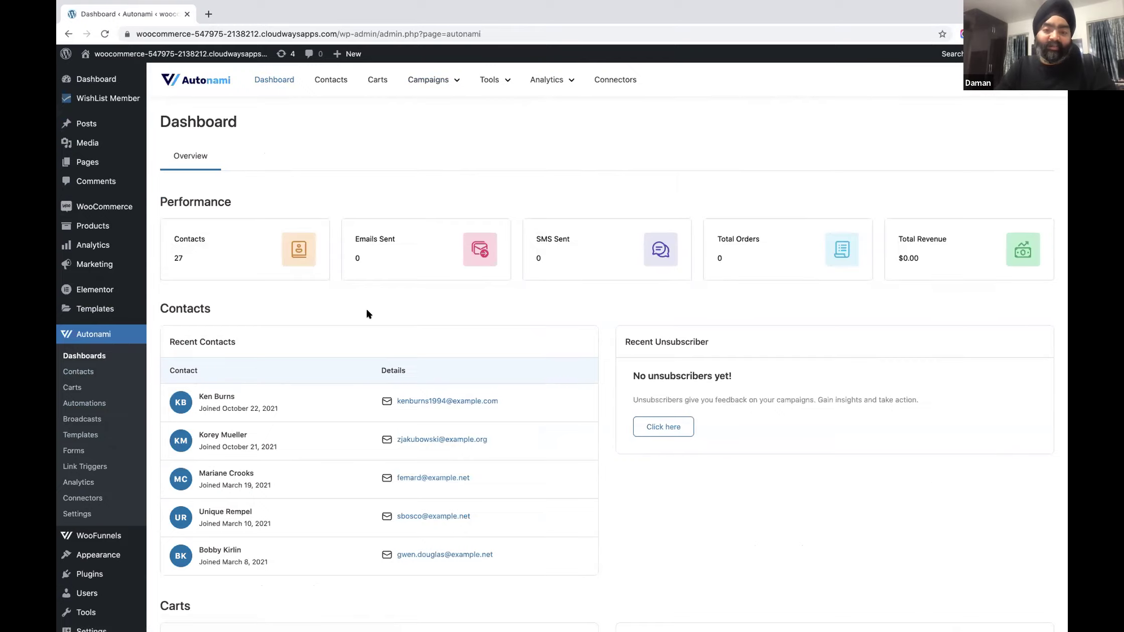
pyautogui.scroll(-2, 367, 311)
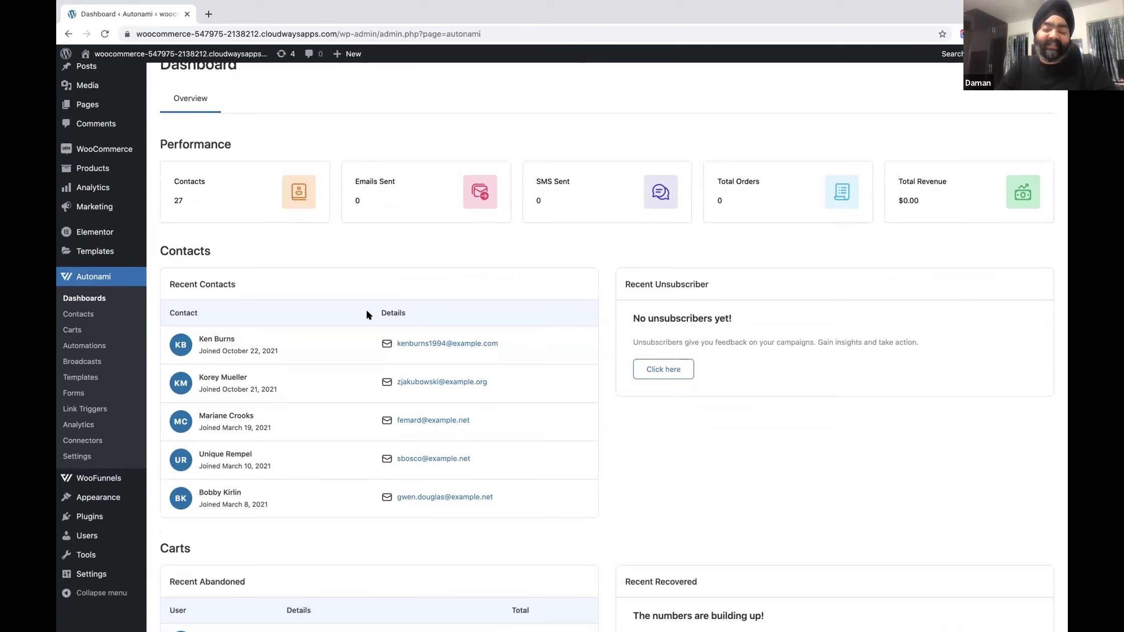
pyautogui.scroll(2, 366, 308)
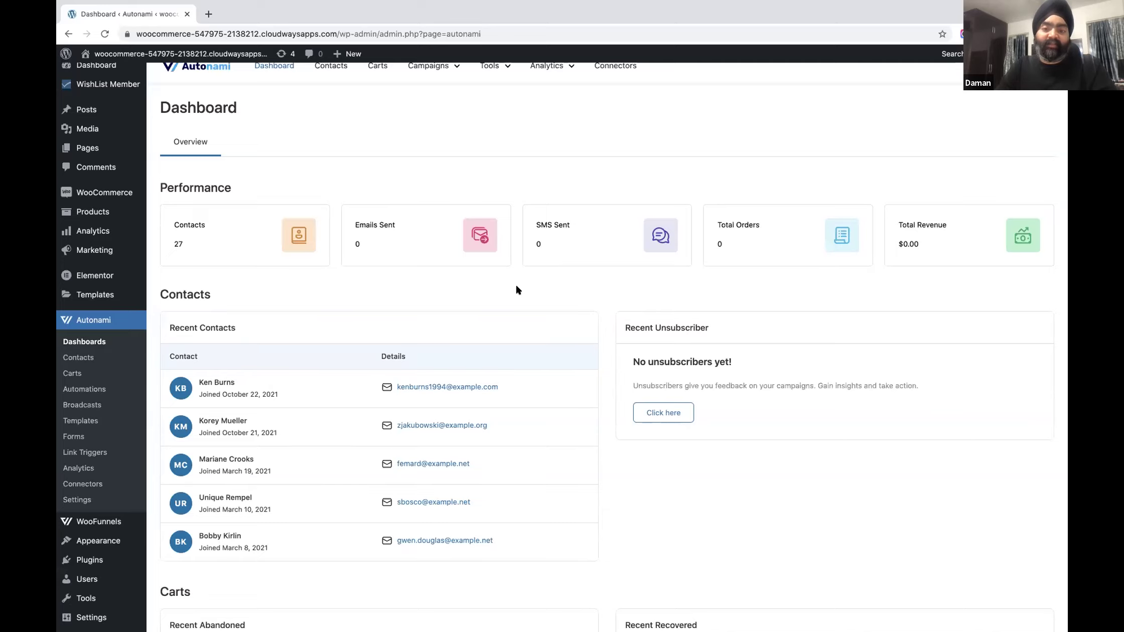
pyautogui.scroll(-1, 516, 286)
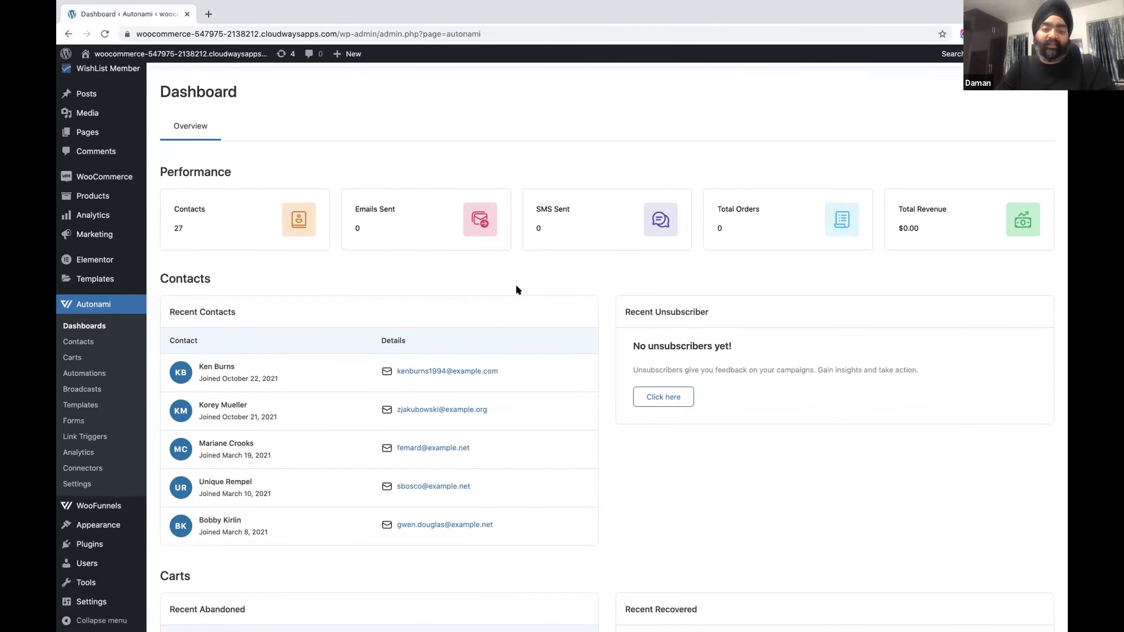
pyautogui.scroll(-6, 516, 286)
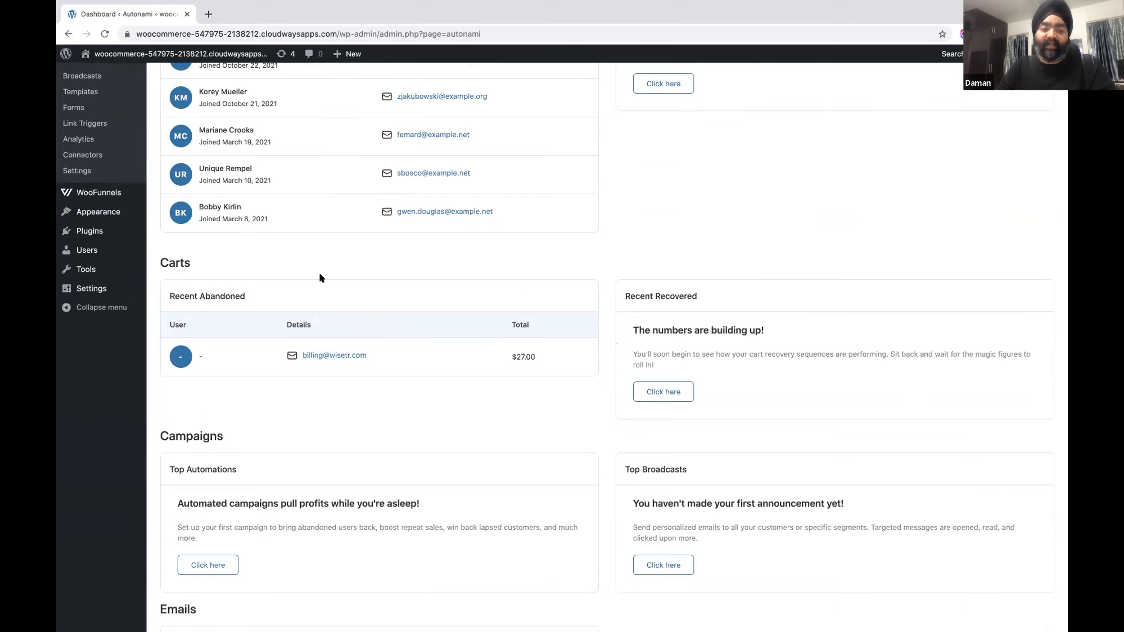
pyautogui.scroll(-4, 470, 417)
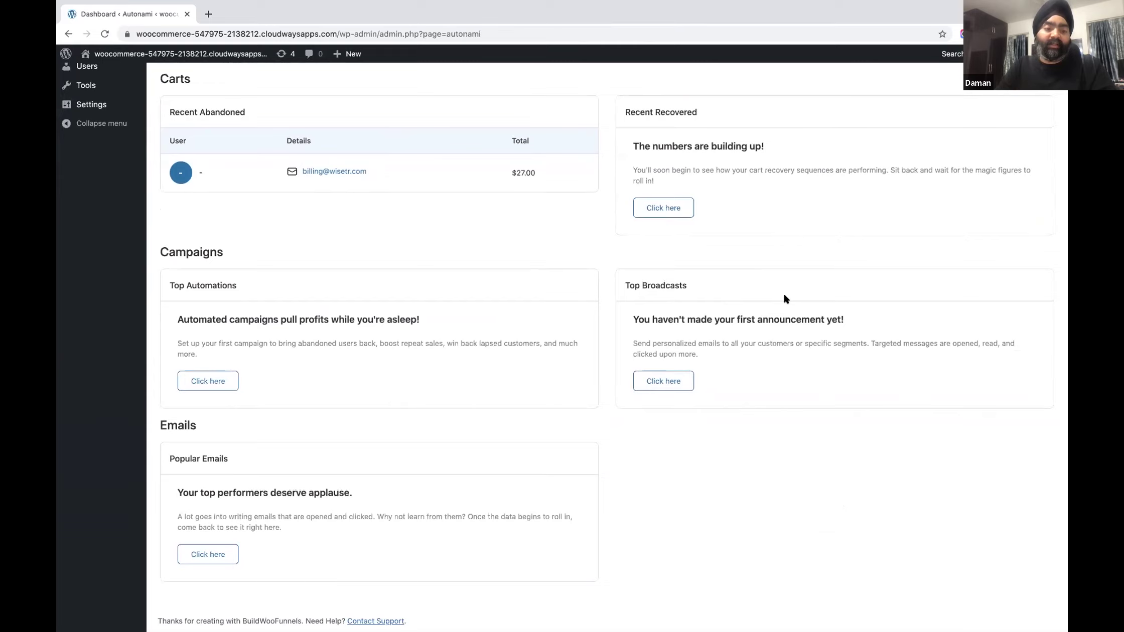
pyautogui.scroll(7, 785, 299)
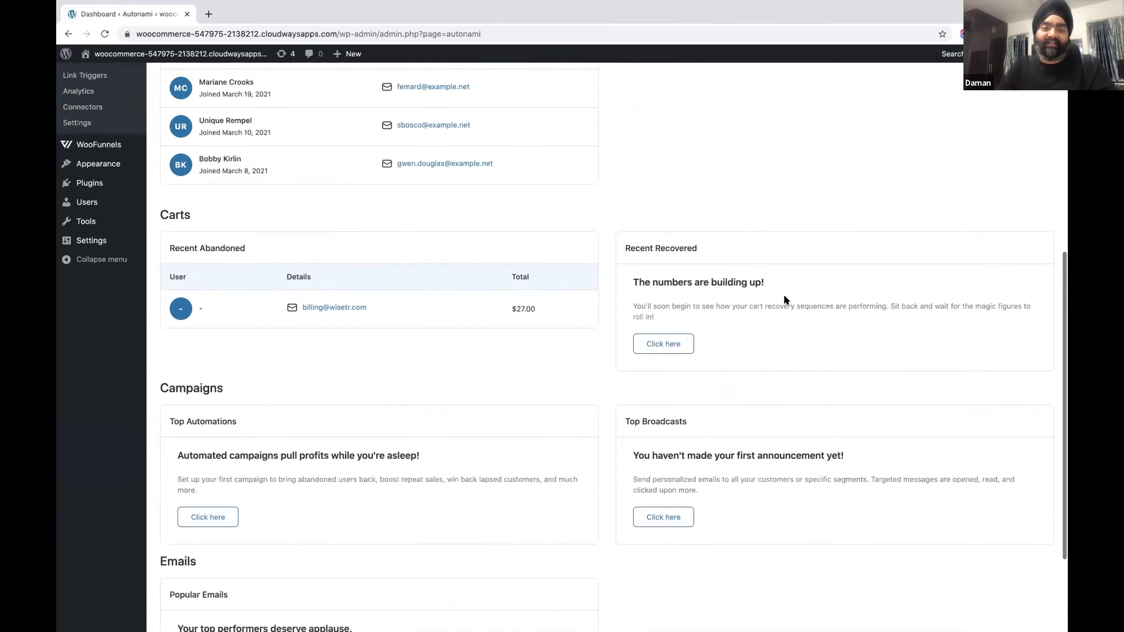
pyautogui.scroll(4, 785, 297)
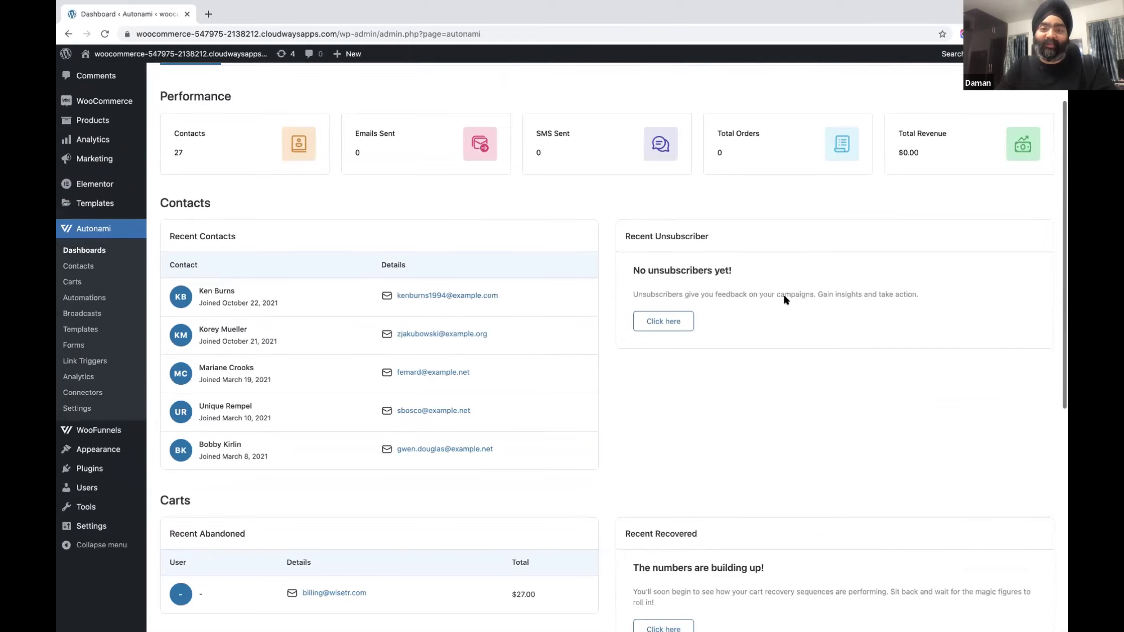
pyautogui.scroll(1, 785, 300)
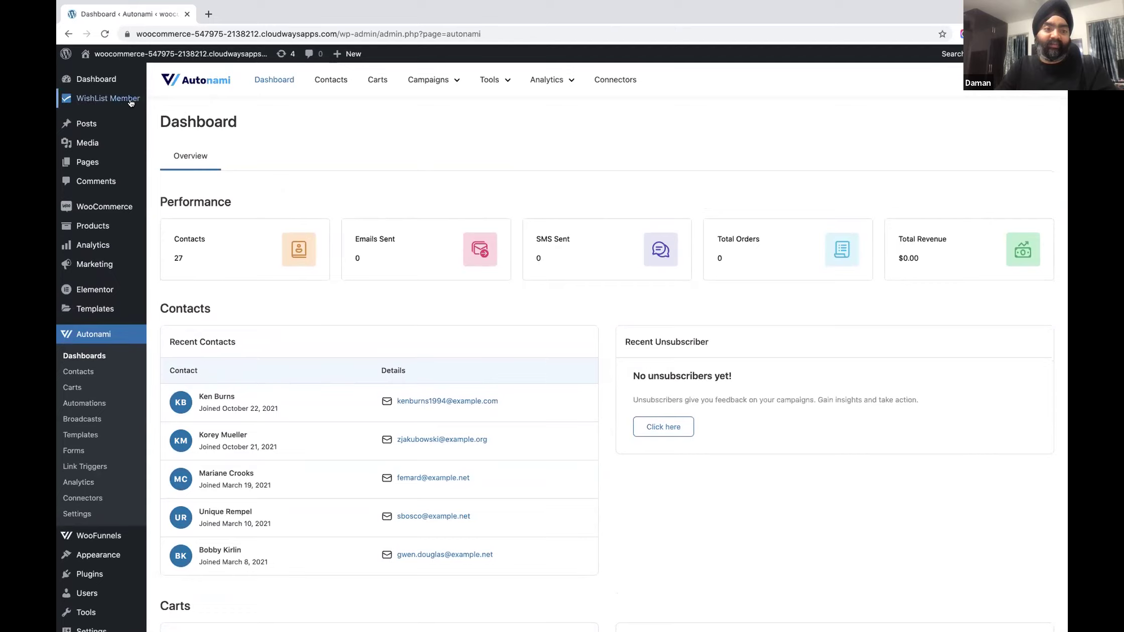
pyautogui.moveTo(129, 101)
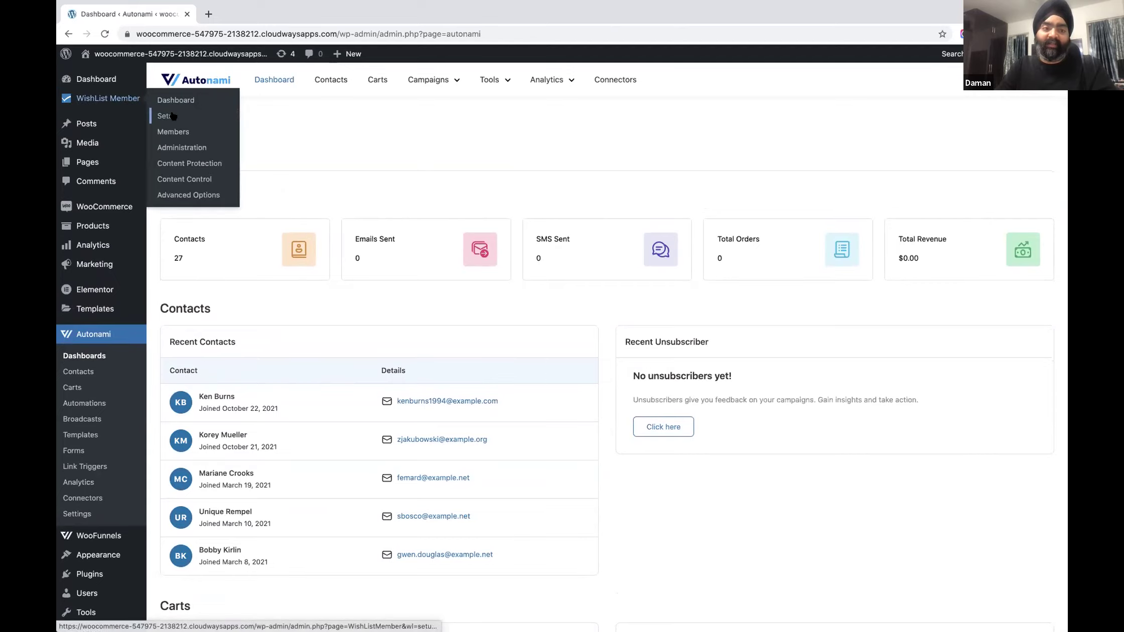
# Step: Start a contact import from the Contacts area with WishList Member as the source
pyautogui.click(330, 80)
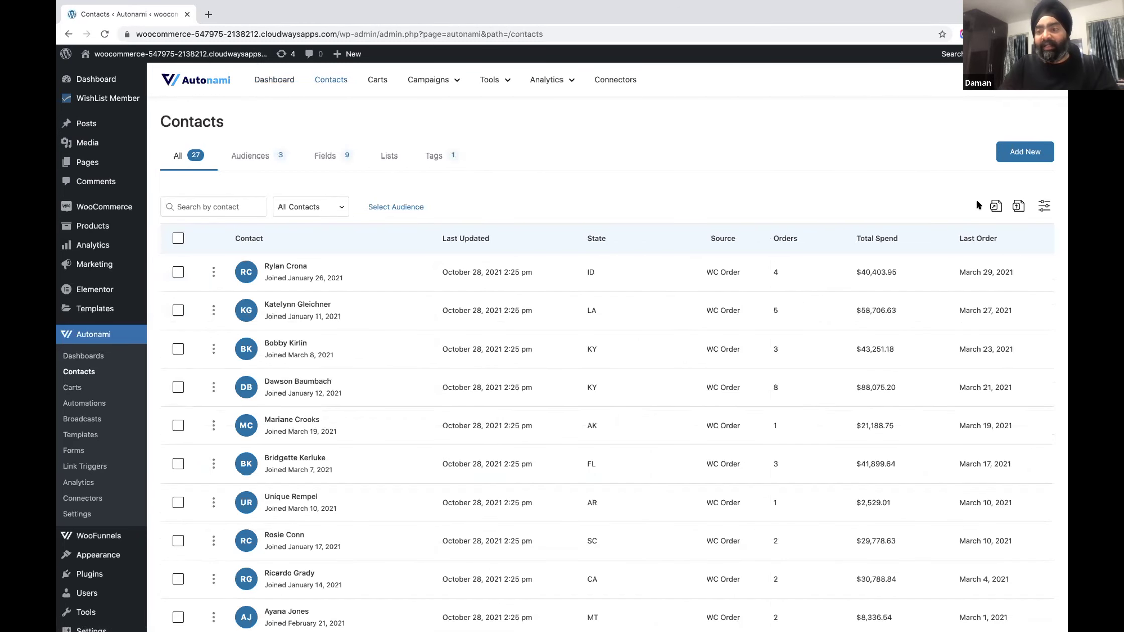
pyautogui.click(1019, 207)
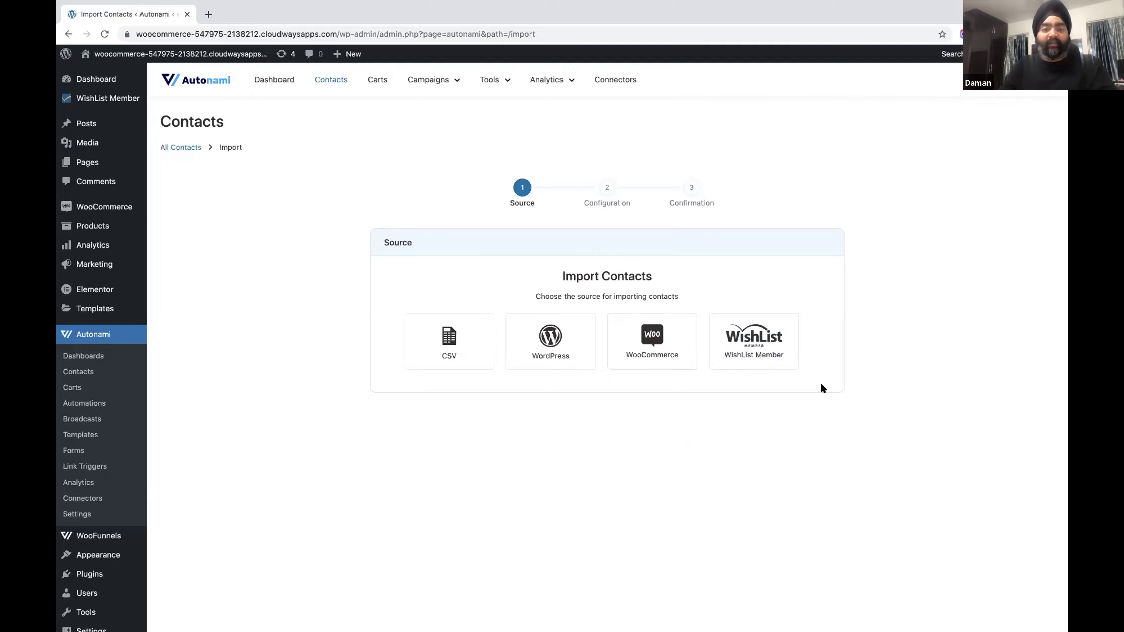
pyautogui.click(773, 332)
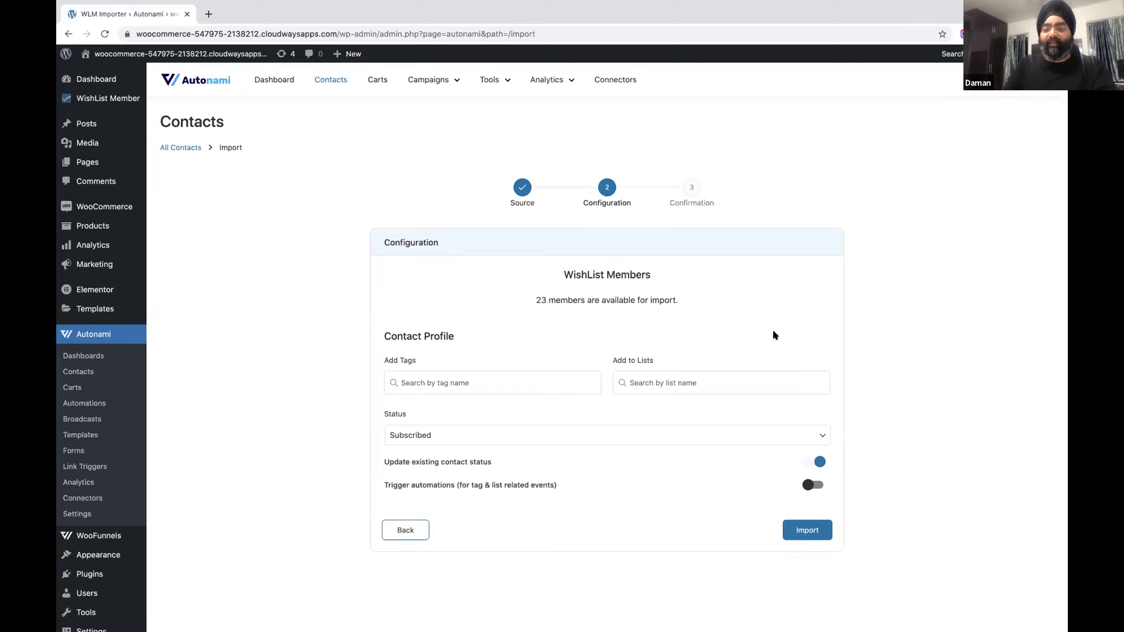
pyautogui.doubleClick(539, 300)
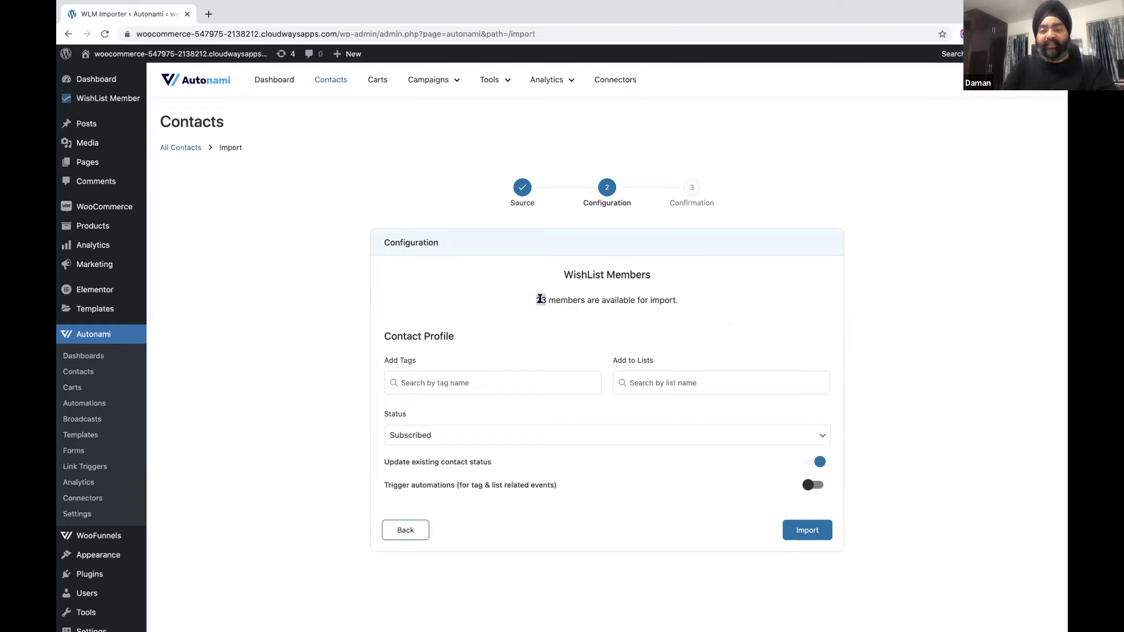
# Step: Assign the existing Membership tag to the members being imported and run the import
pyautogui.click(489, 380)
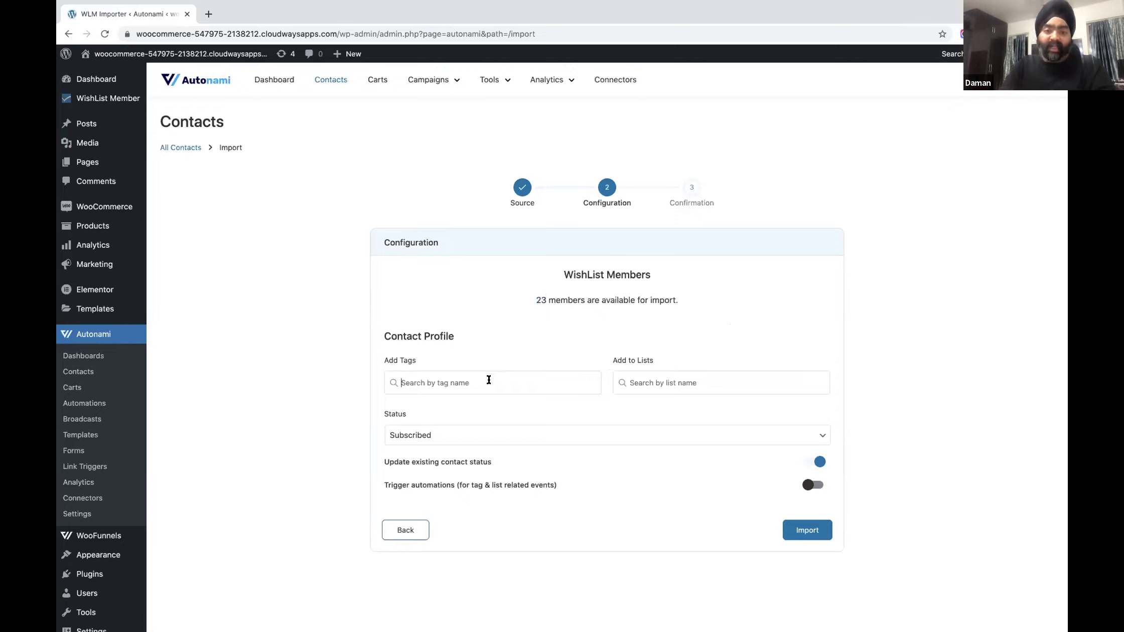
pyautogui.write('m')
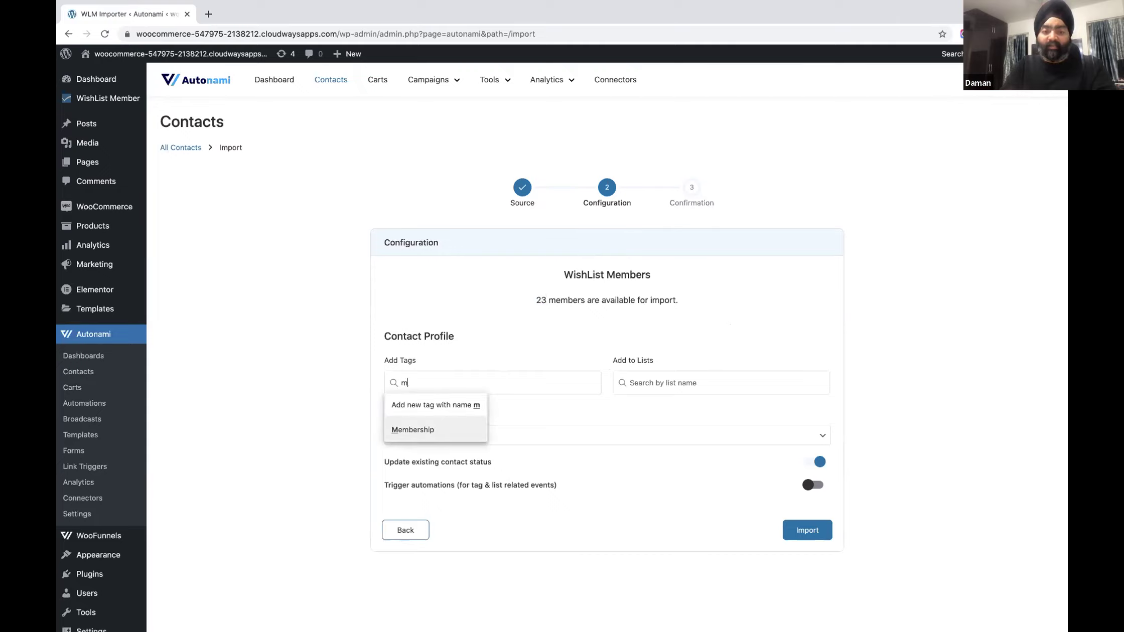
pyautogui.click(465, 429)
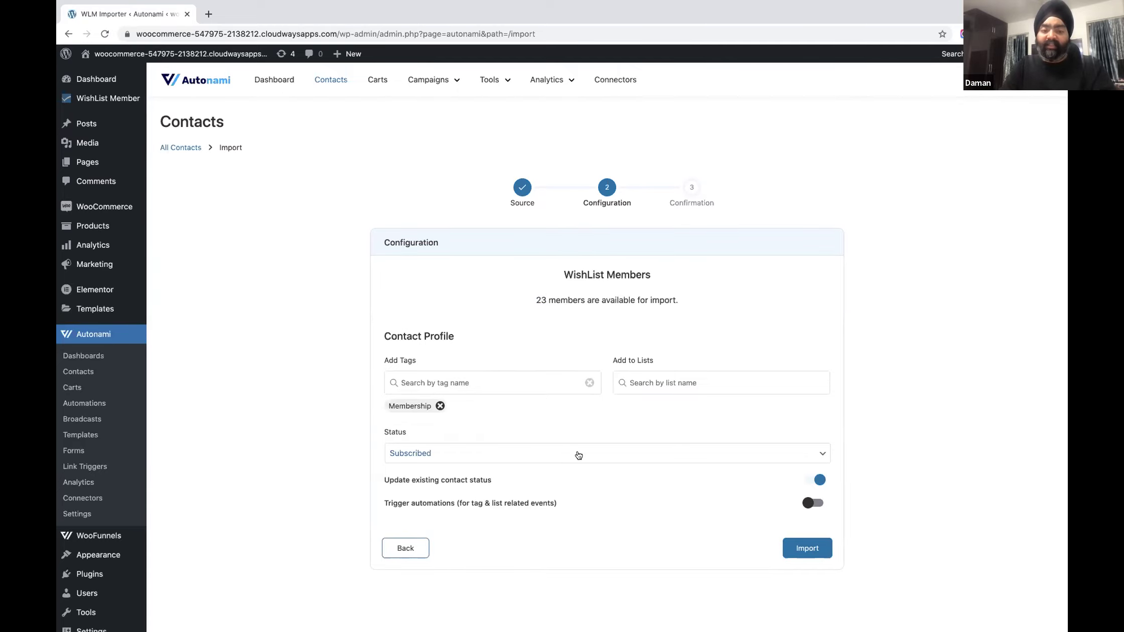
pyautogui.scroll(-2, 579, 455)
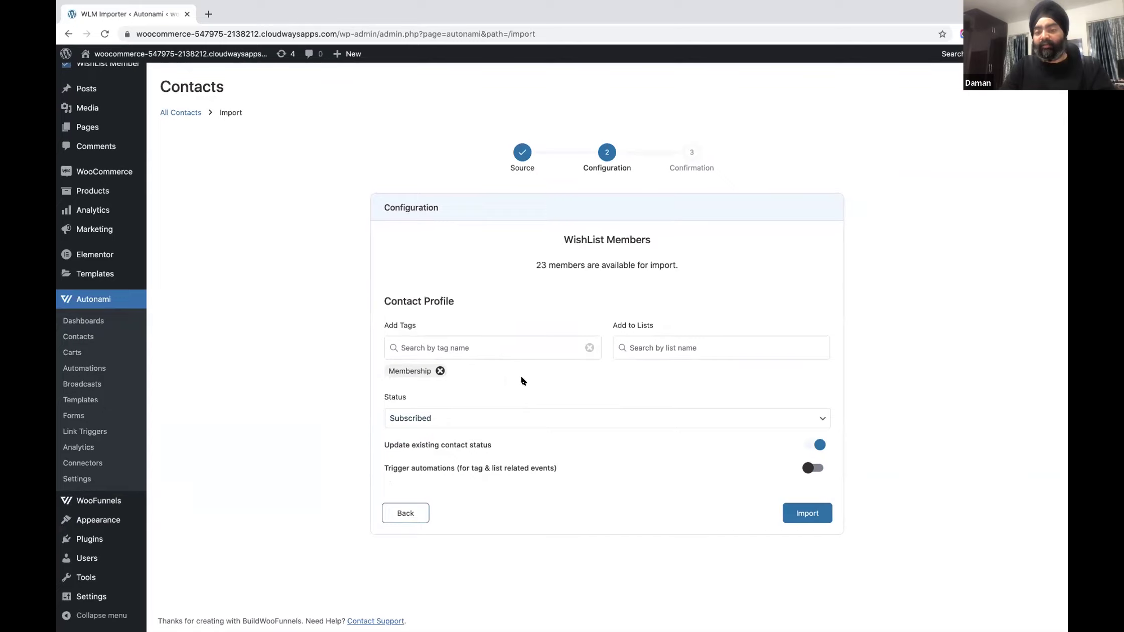
pyautogui.click(803, 513)
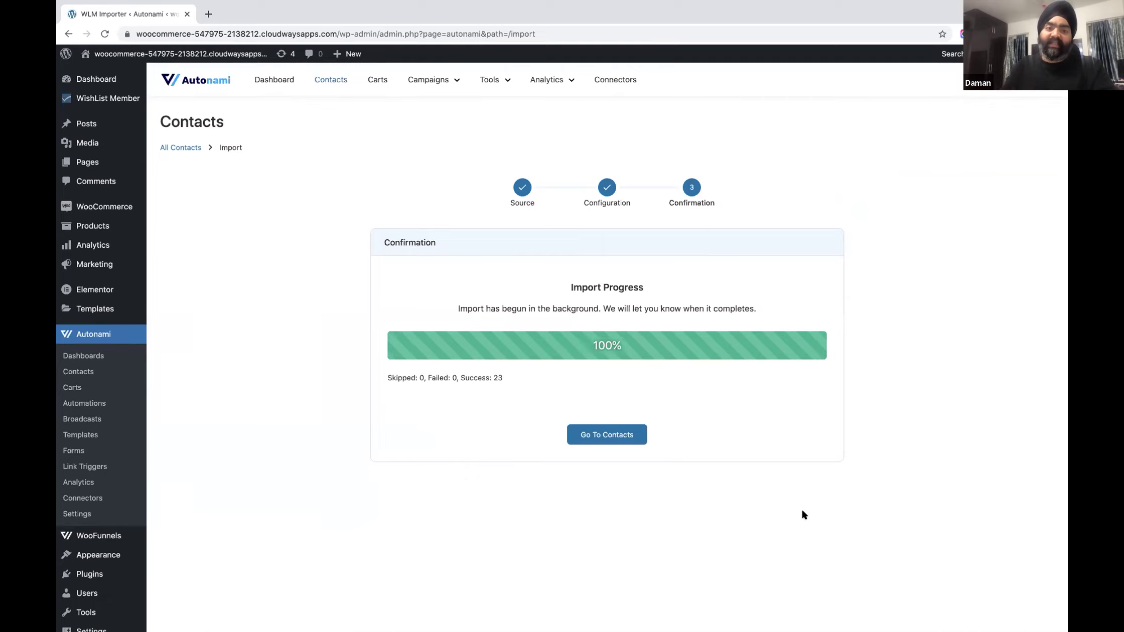
# Step: Return to the contacts list, switch it to Advanced Filters and begin adding a new filter
pyautogui.click(645, 434)
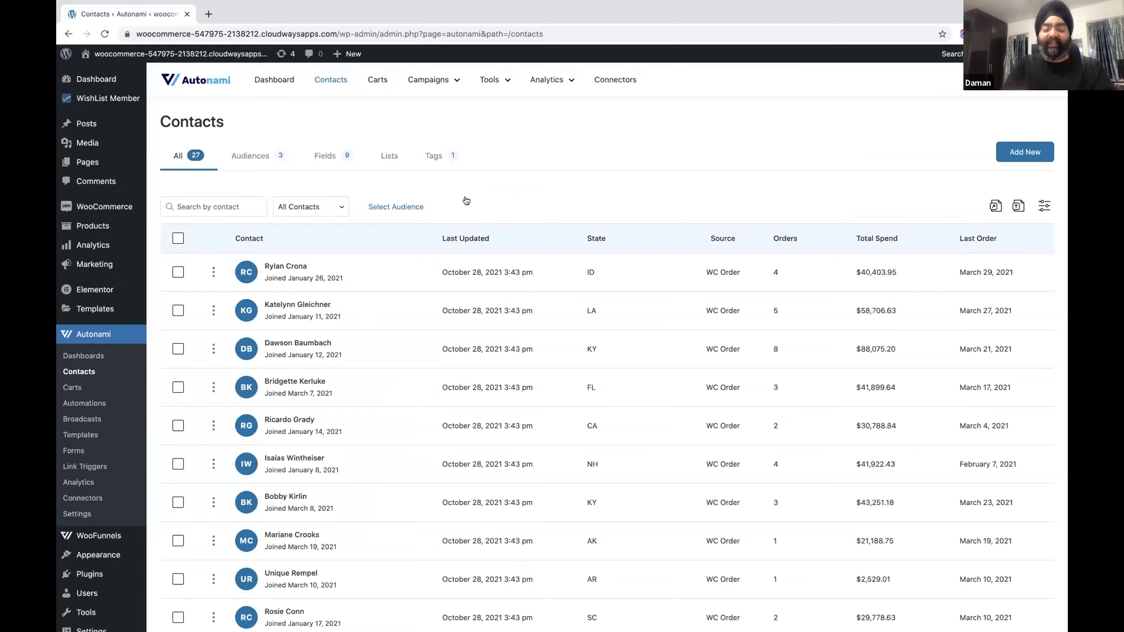
pyautogui.click(326, 207)
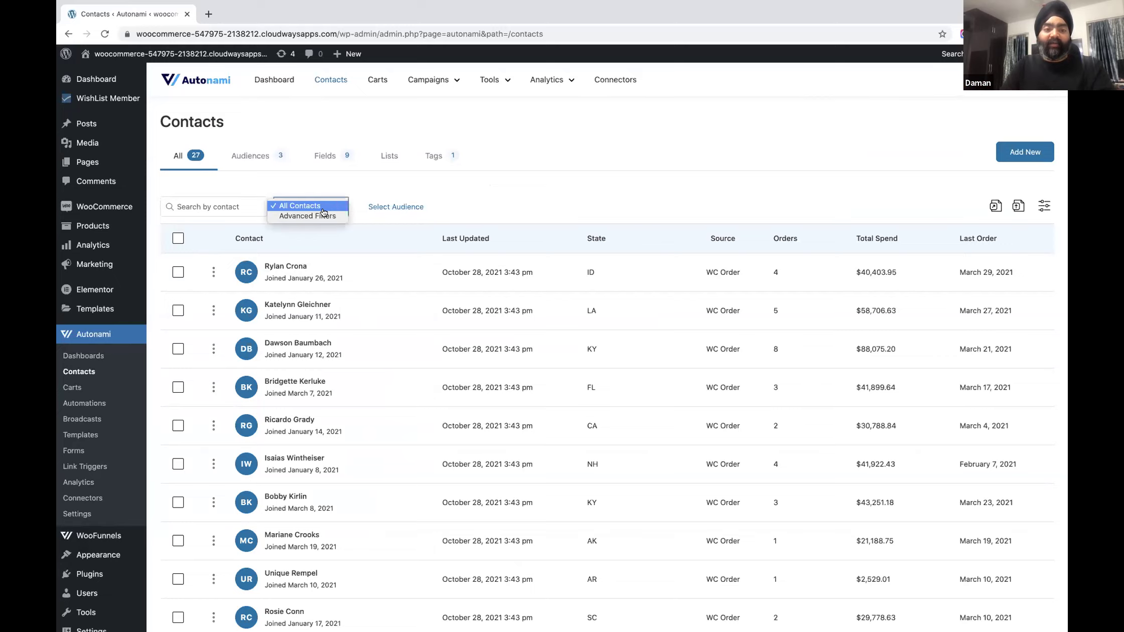
pyautogui.click(316, 216)
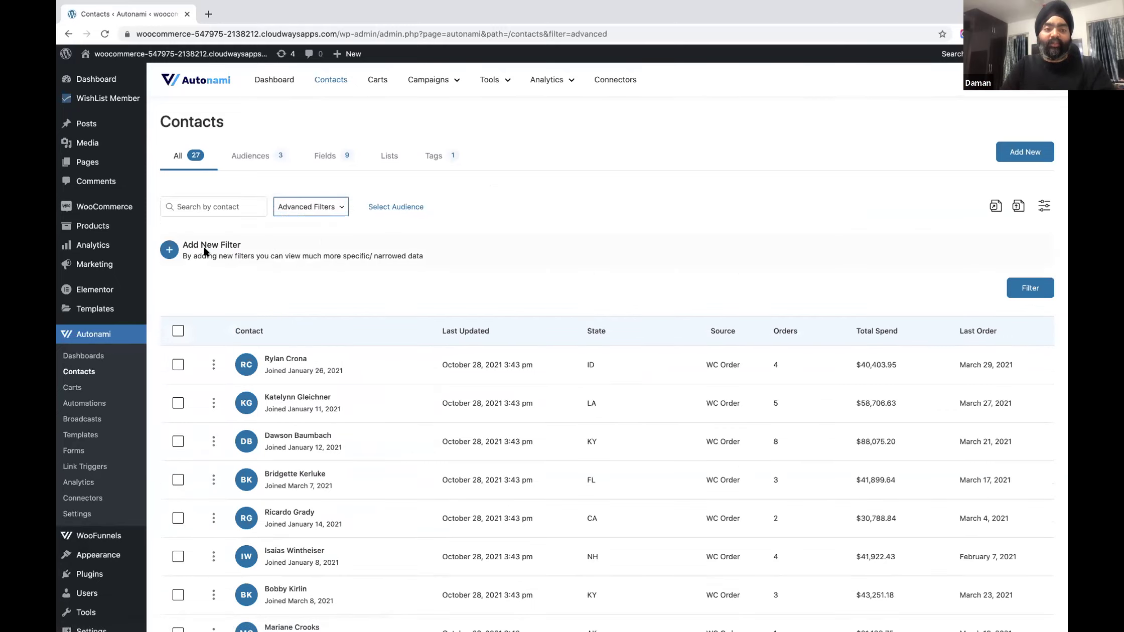
pyautogui.click(169, 250)
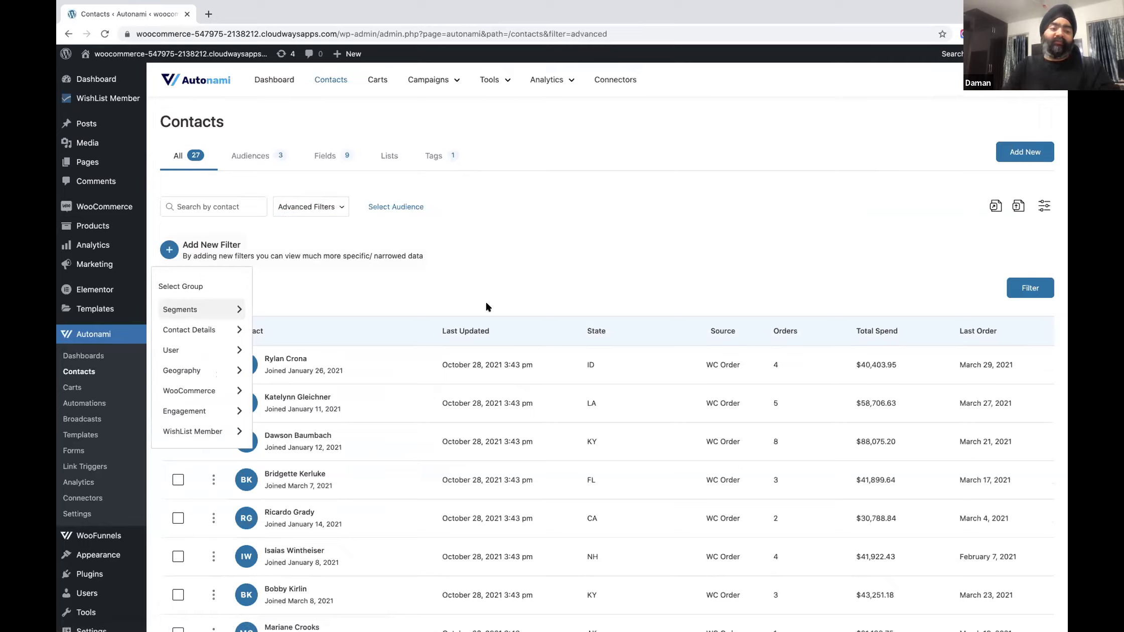
# Step: Examine the filter options available in the Segments, Contact Details, User and WooCommerce groups
pyautogui.click(219, 309)
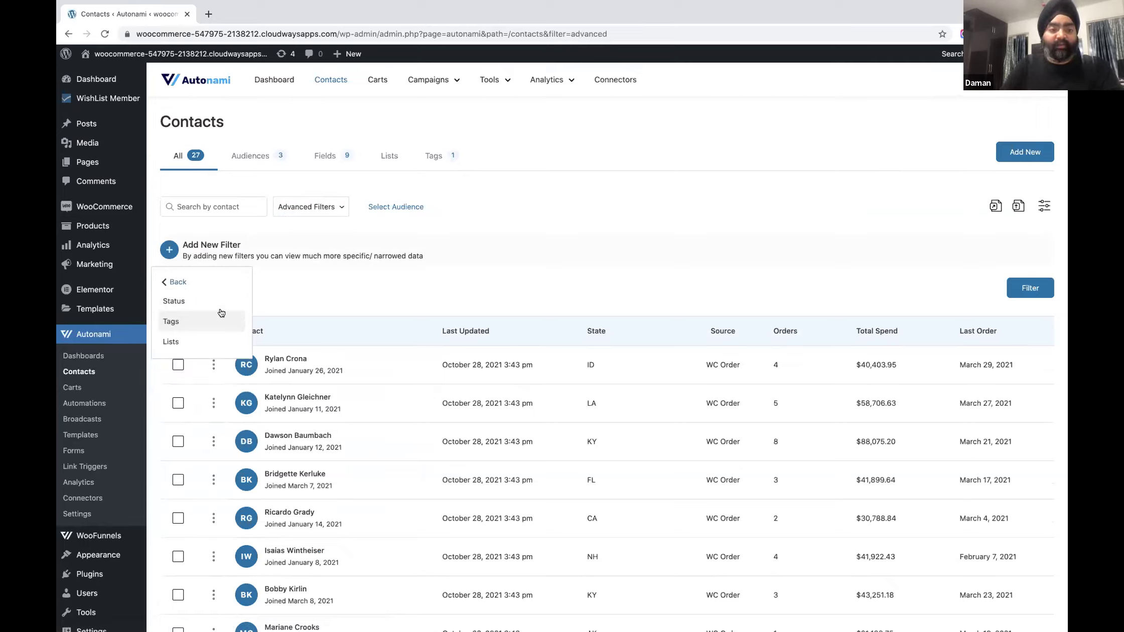
pyautogui.click(185, 282)
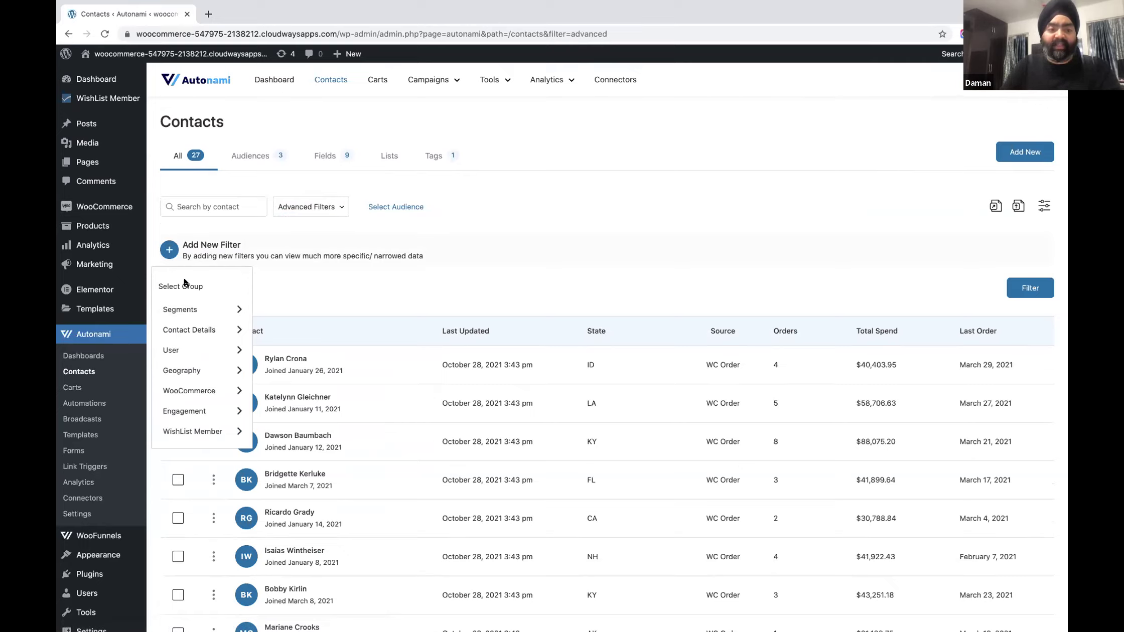
pyautogui.click(200, 330)
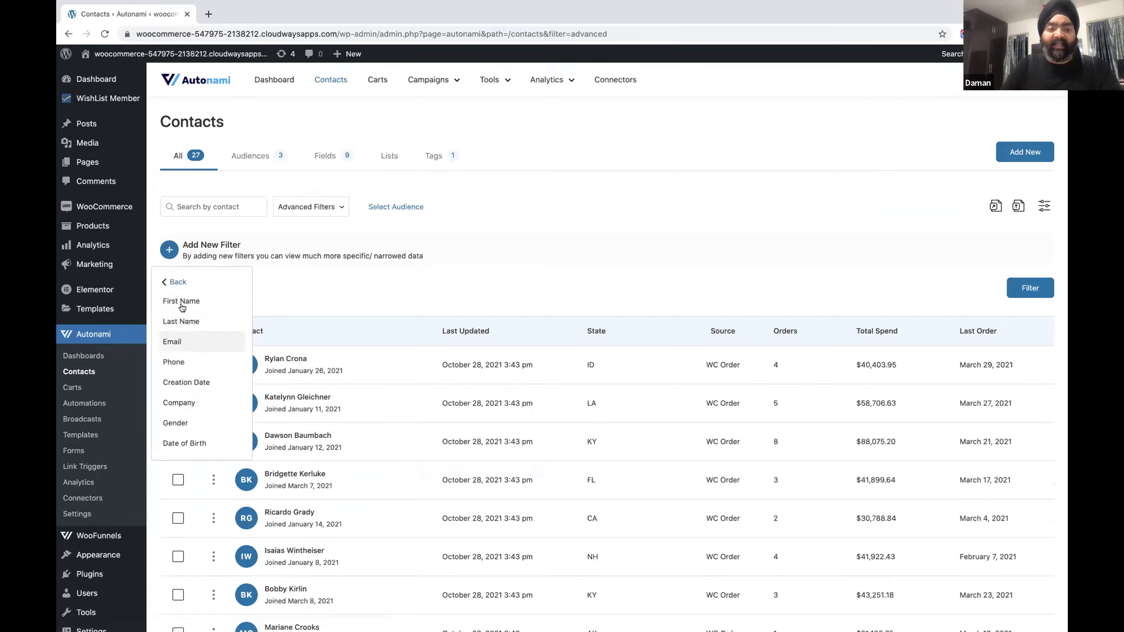
pyautogui.click(178, 283)
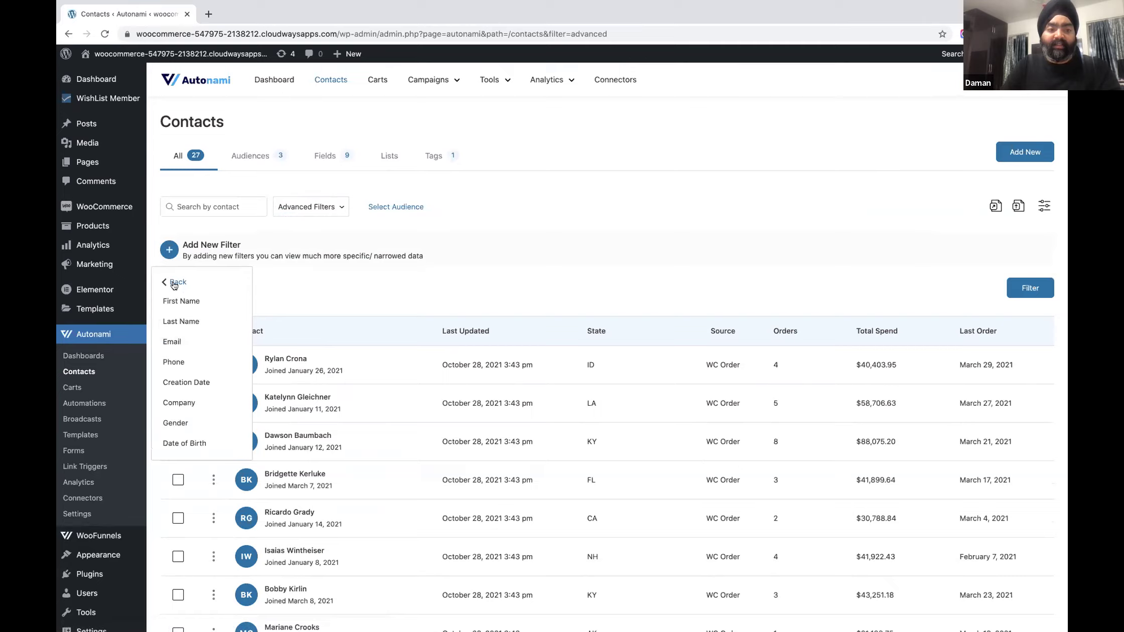
pyautogui.click(176, 282)
pyautogui.click(198, 350)
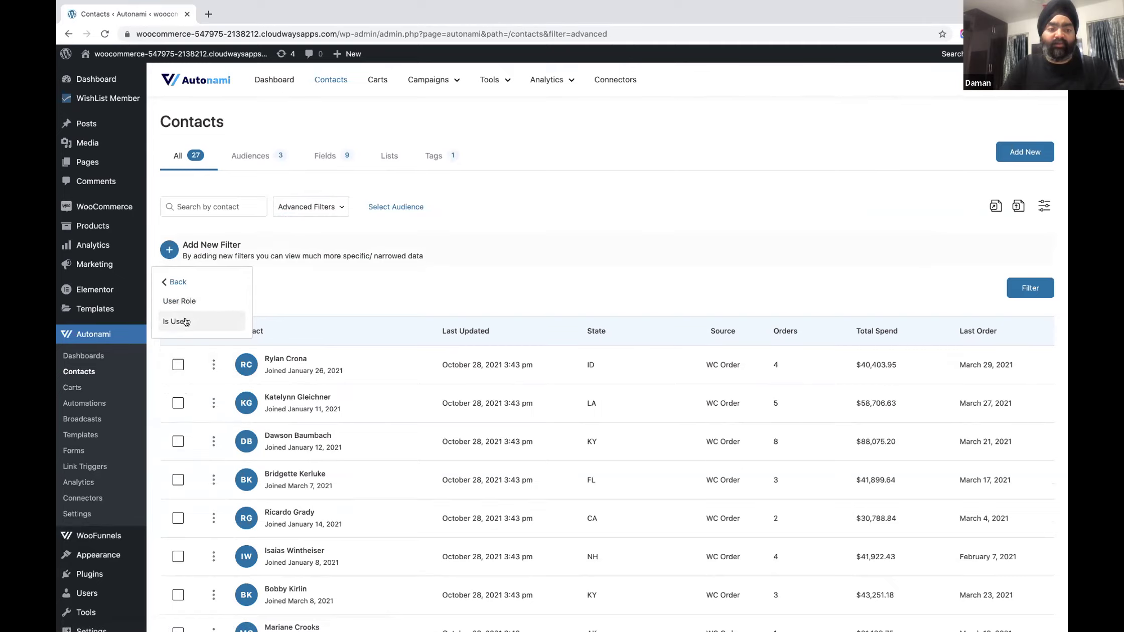
pyautogui.click(179, 284)
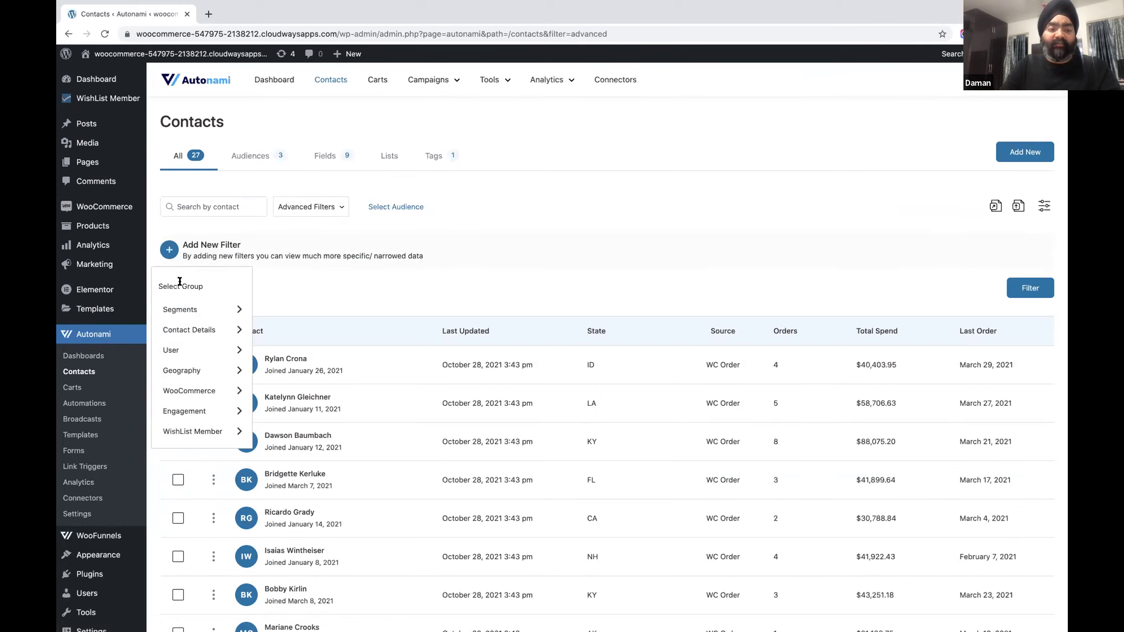
pyautogui.click(200, 391)
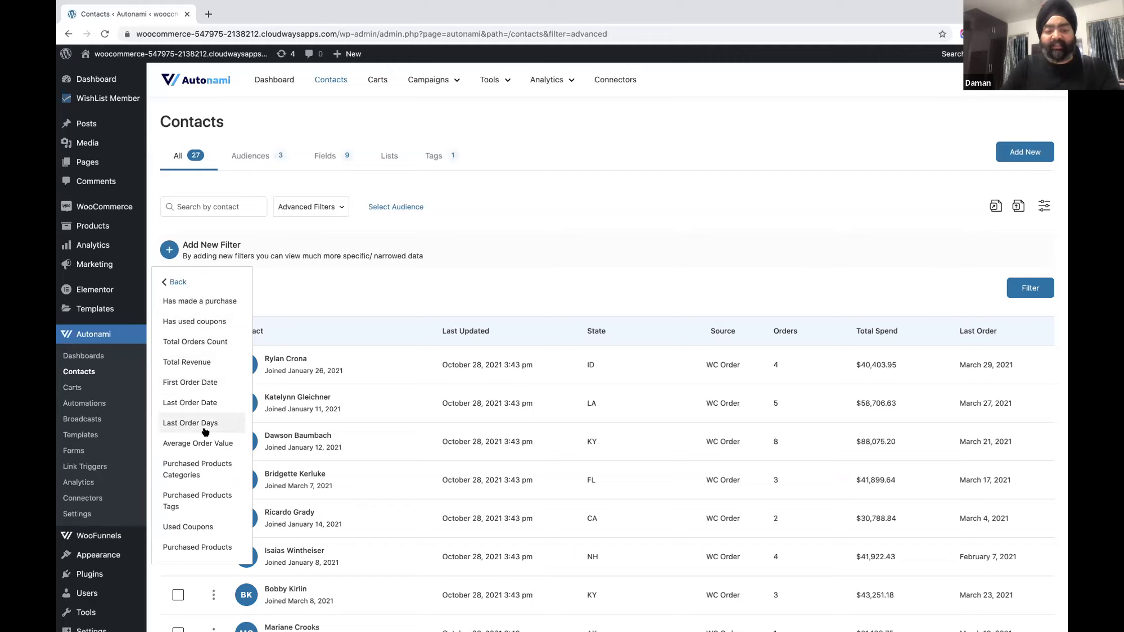
pyautogui.click(179, 282)
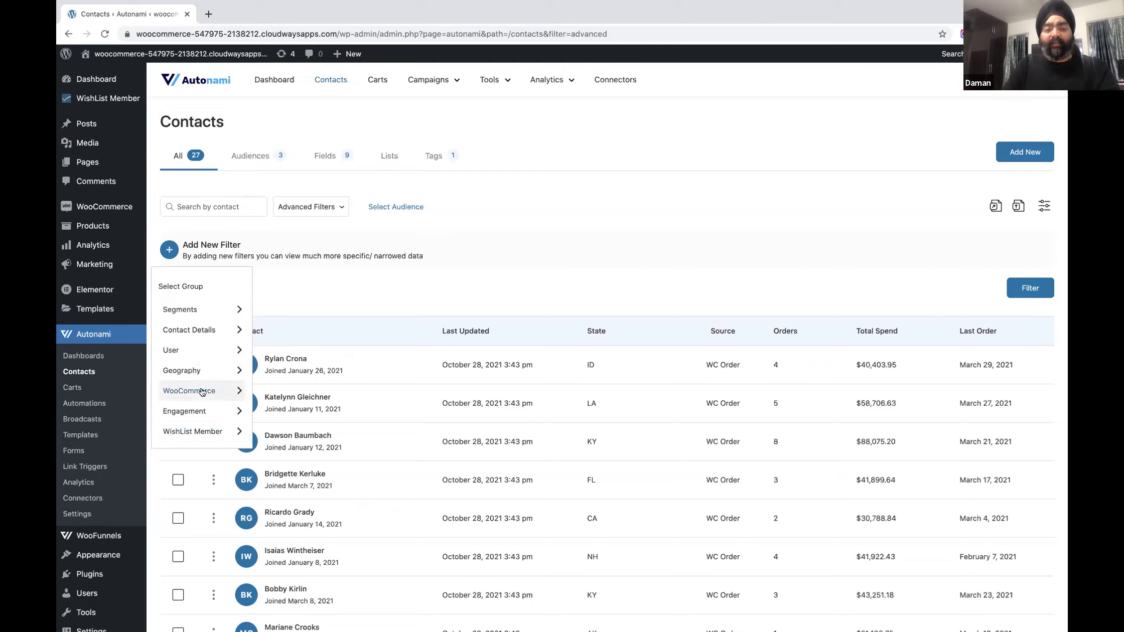
# Step: Filter the contacts by the WishList Member condition Membership Level is Pro
pyautogui.click(205, 434)
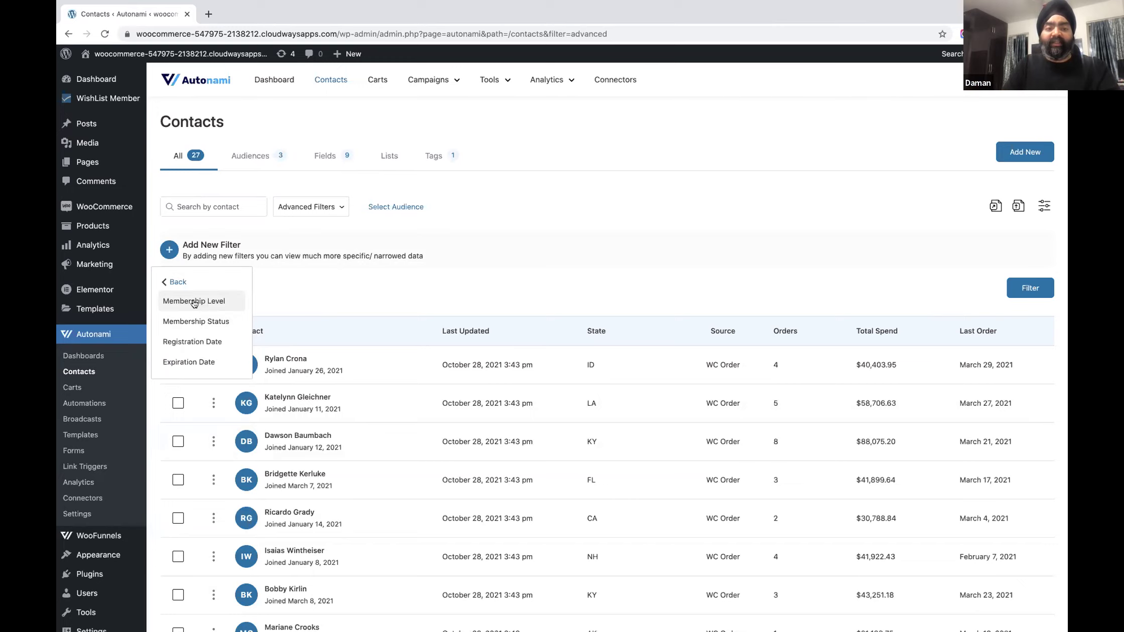
pyautogui.click(194, 301)
pyautogui.click(417, 249)
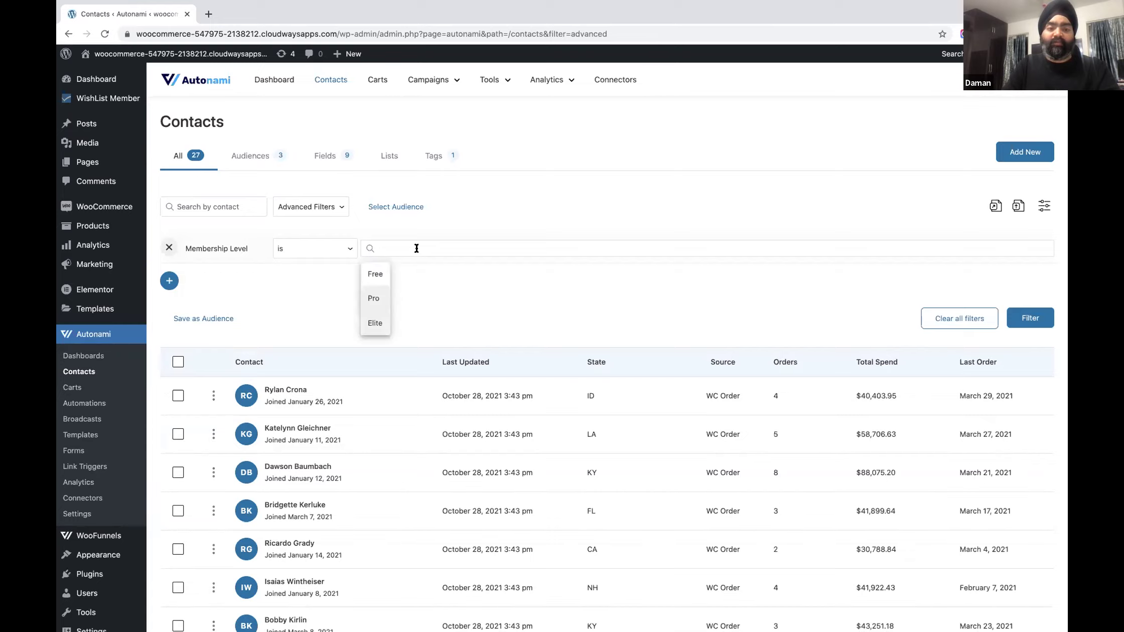
pyautogui.click(377, 297)
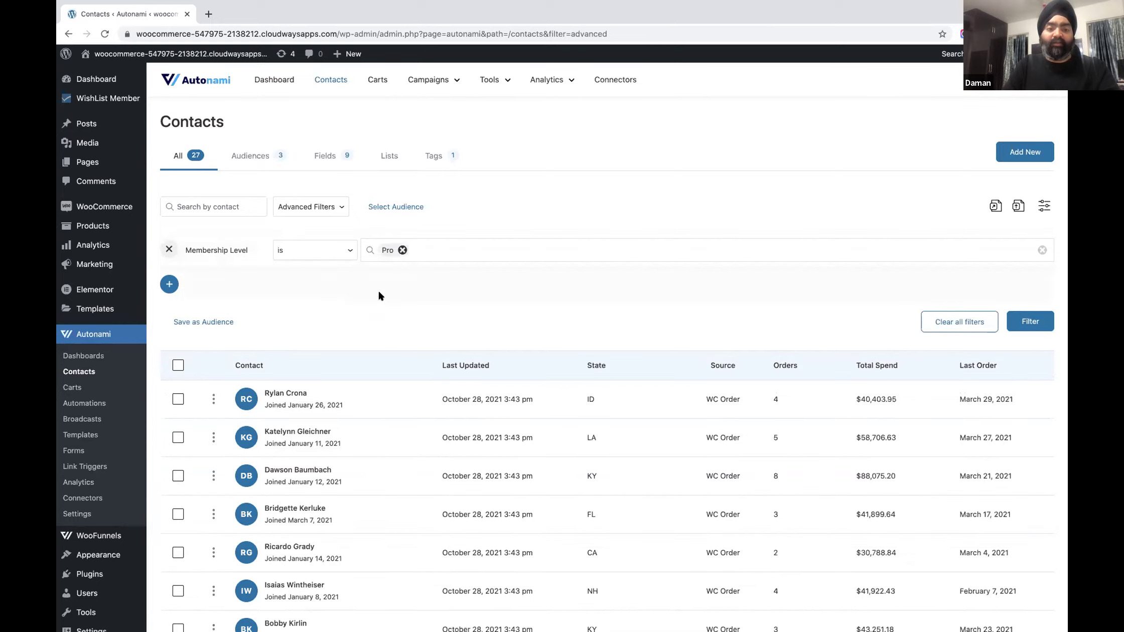
pyautogui.click(1030, 321)
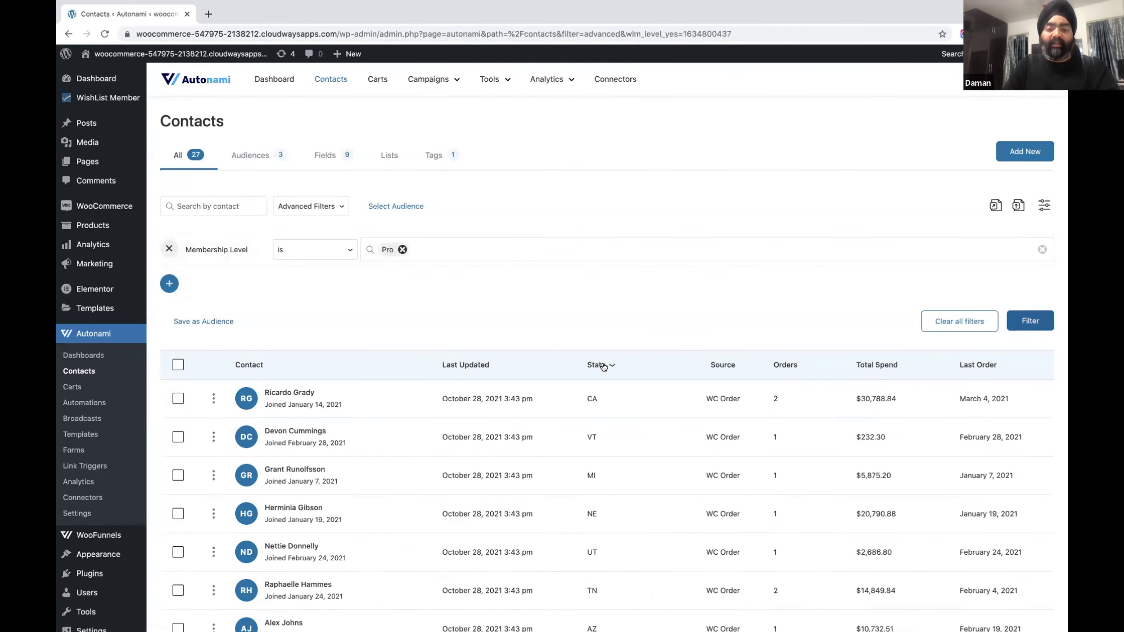
# Step: Add the WishList Member condition Membership Status matches any of Active to the Pro level filter and apply it to the contacts
pyautogui.scroll(-8, 602, 367)
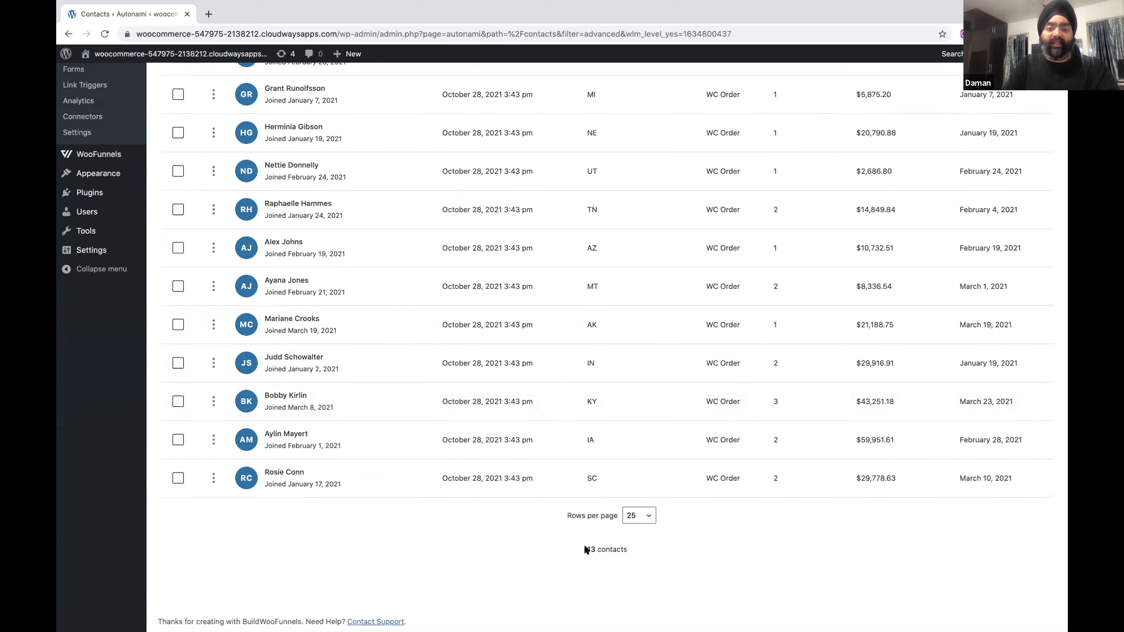
pyautogui.scroll(8, 552, 436)
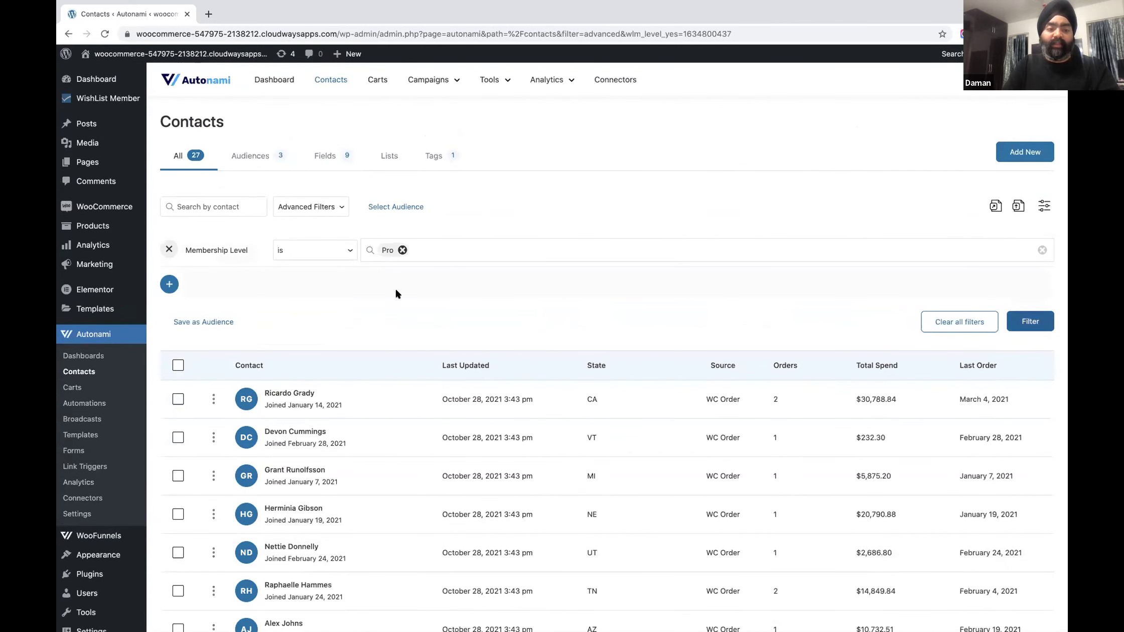
pyautogui.click(169, 284)
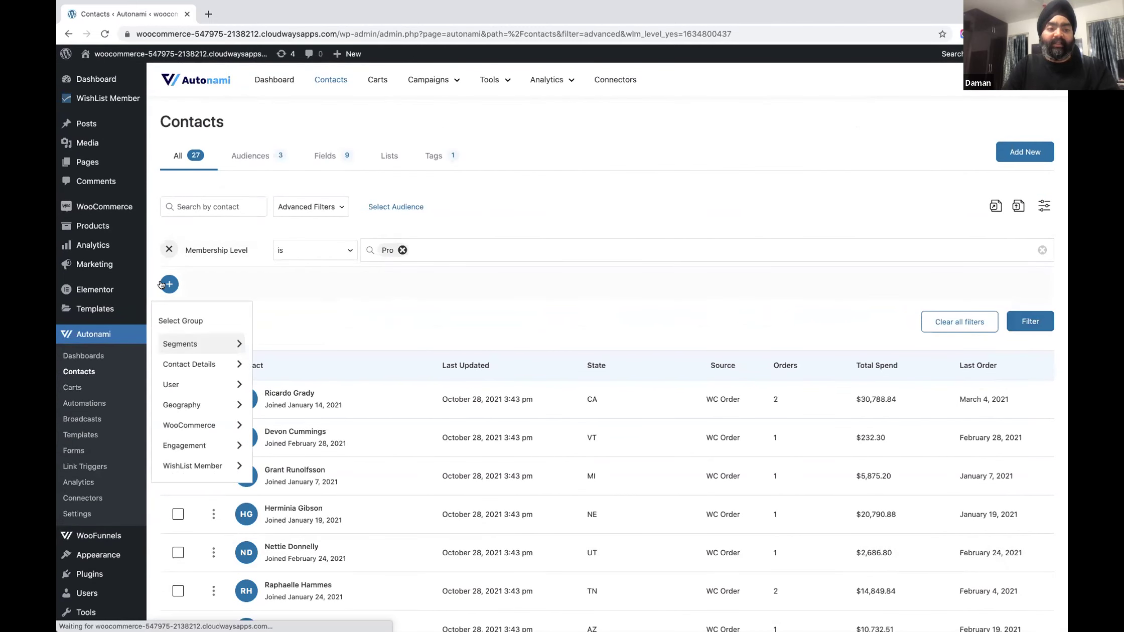
pyautogui.click(212, 467)
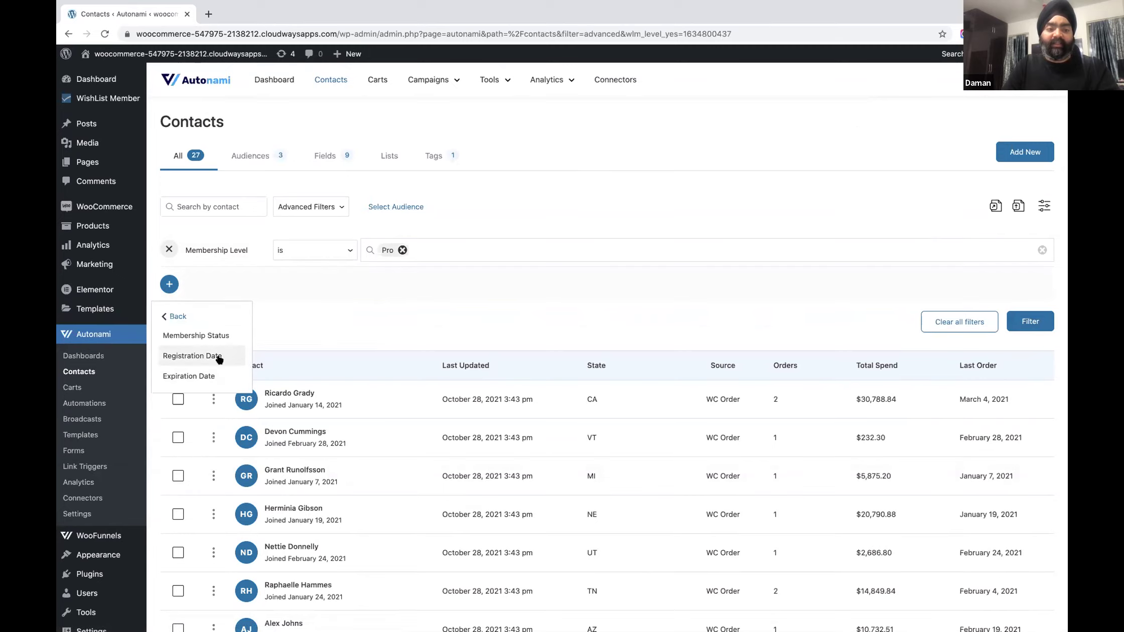
pyautogui.click(218, 337)
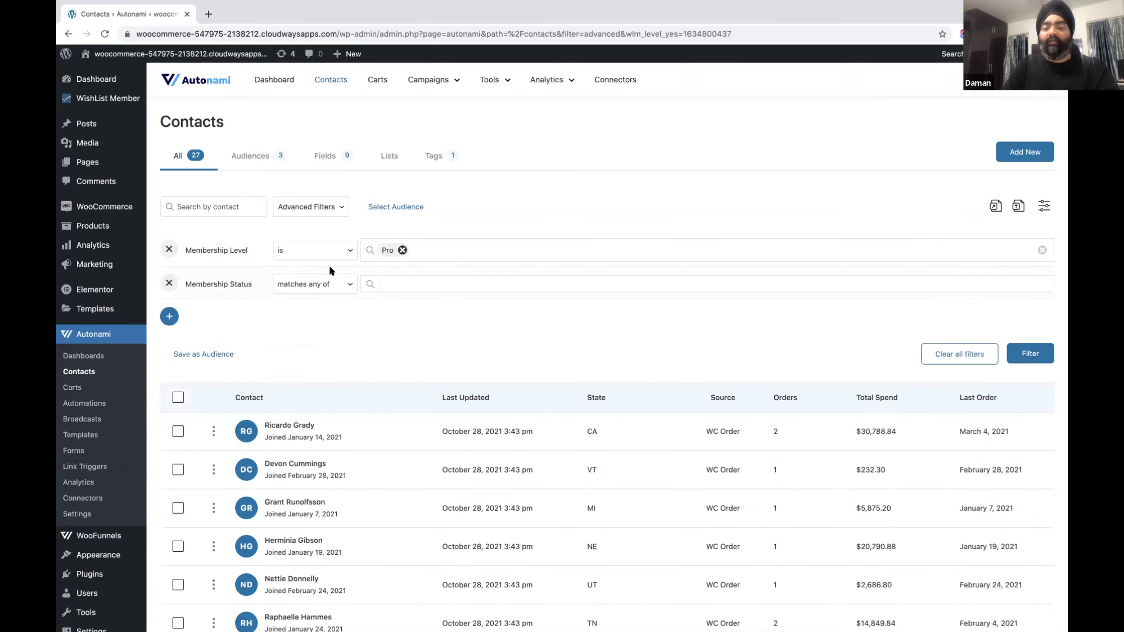
pyautogui.click(312, 293)
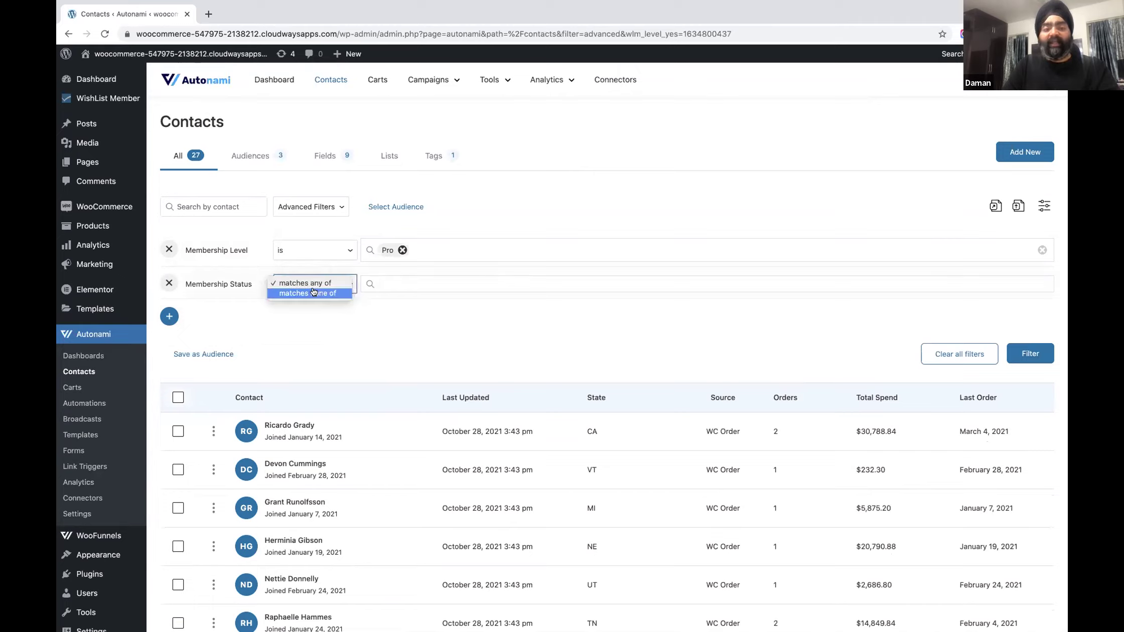
pyautogui.click(409, 281)
pyautogui.click(408, 281)
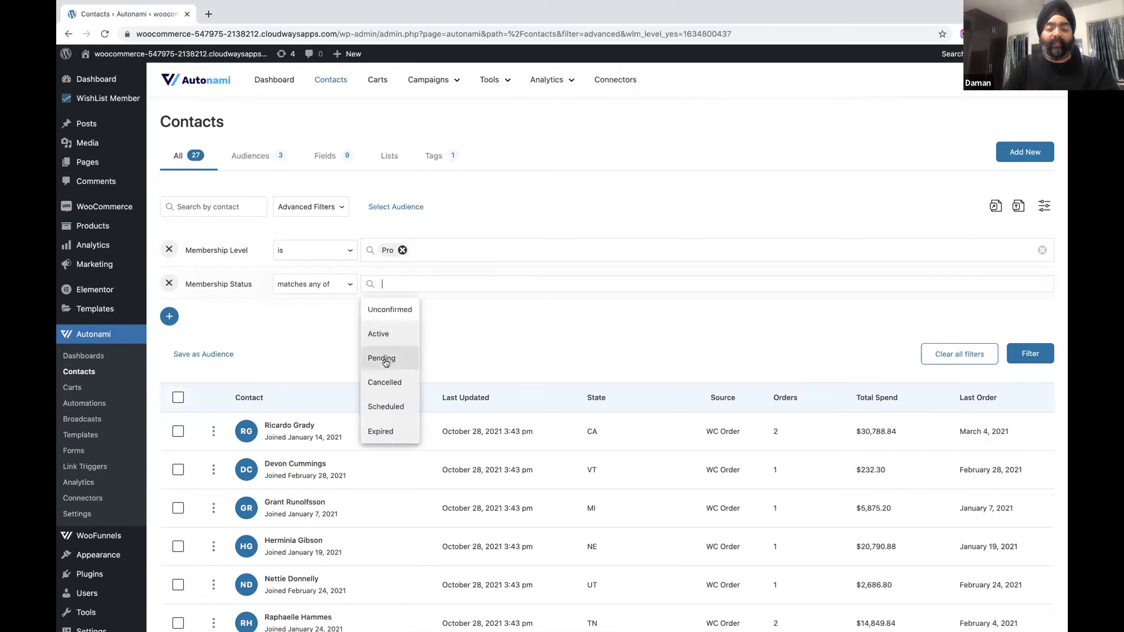
pyautogui.click(384, 339)
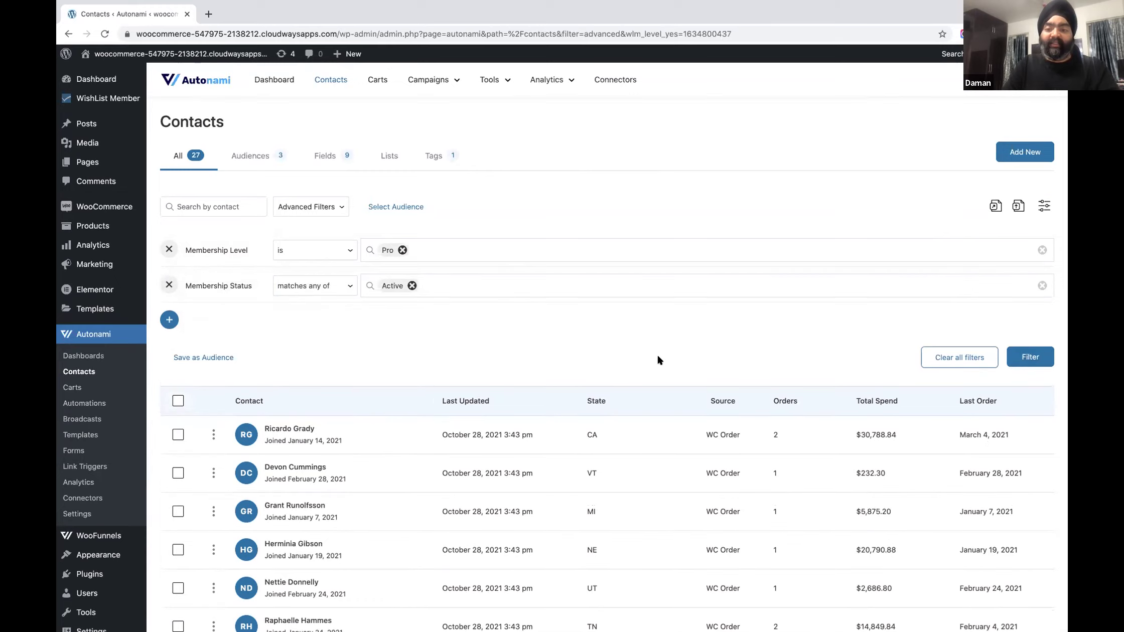
pyautogui.click(1025, 359)
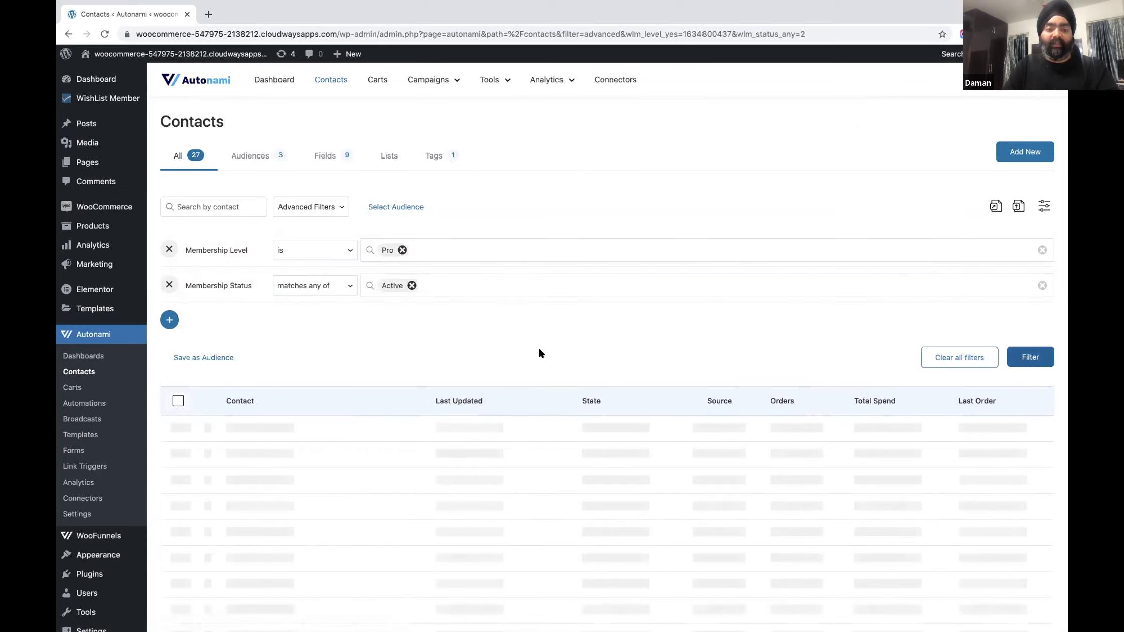
pyautogui.scroll(-10, 539, 351)
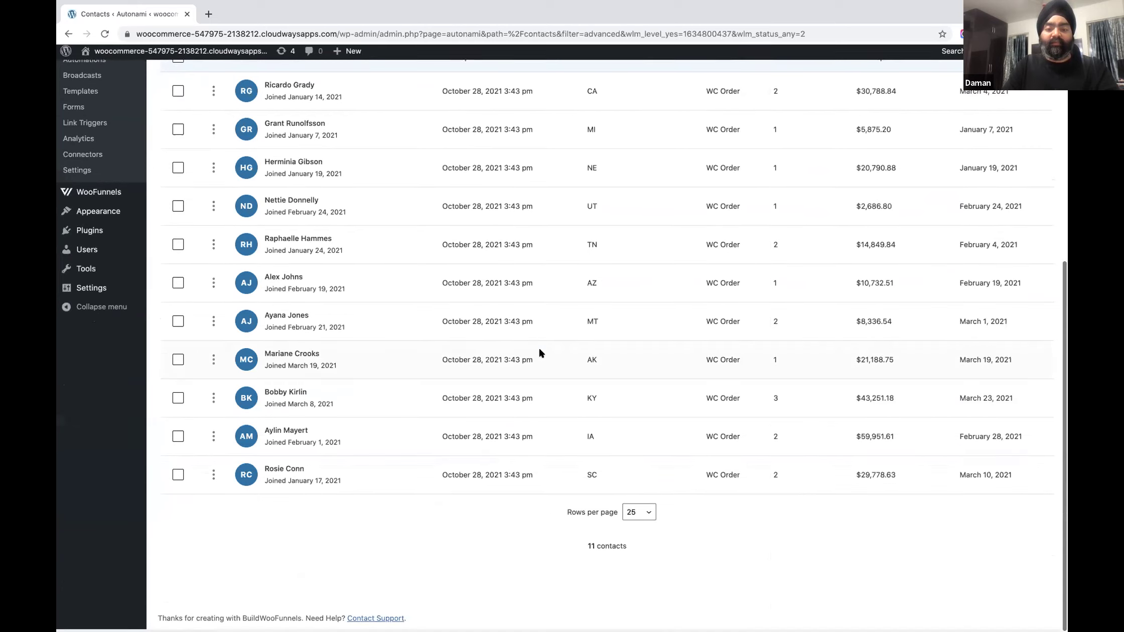
pyautogui.scroll(6, 539, 352)
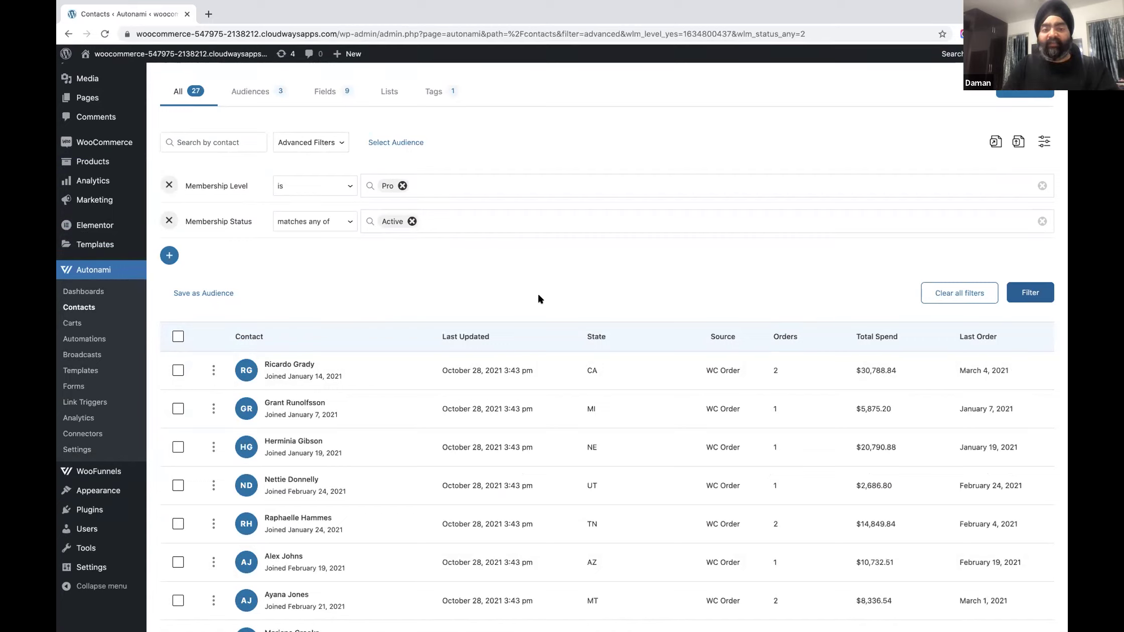
# Step: Examine the remaining filter options in the WishList Member group without adding another condition
pyautogui.click(170, 256)
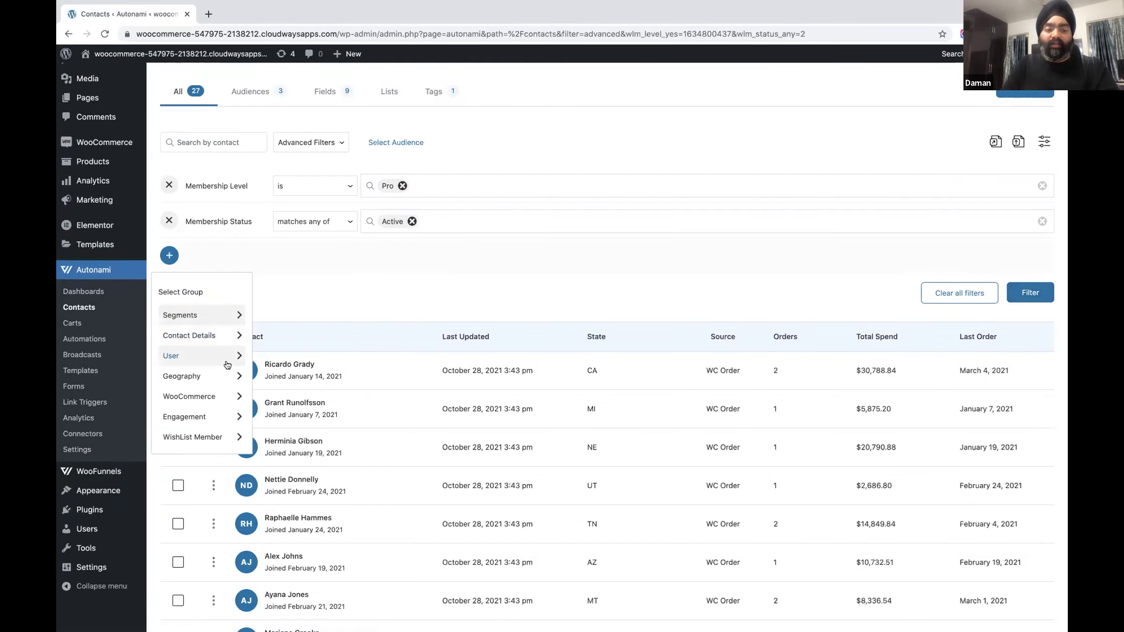
pyautogui.click(223, 437)
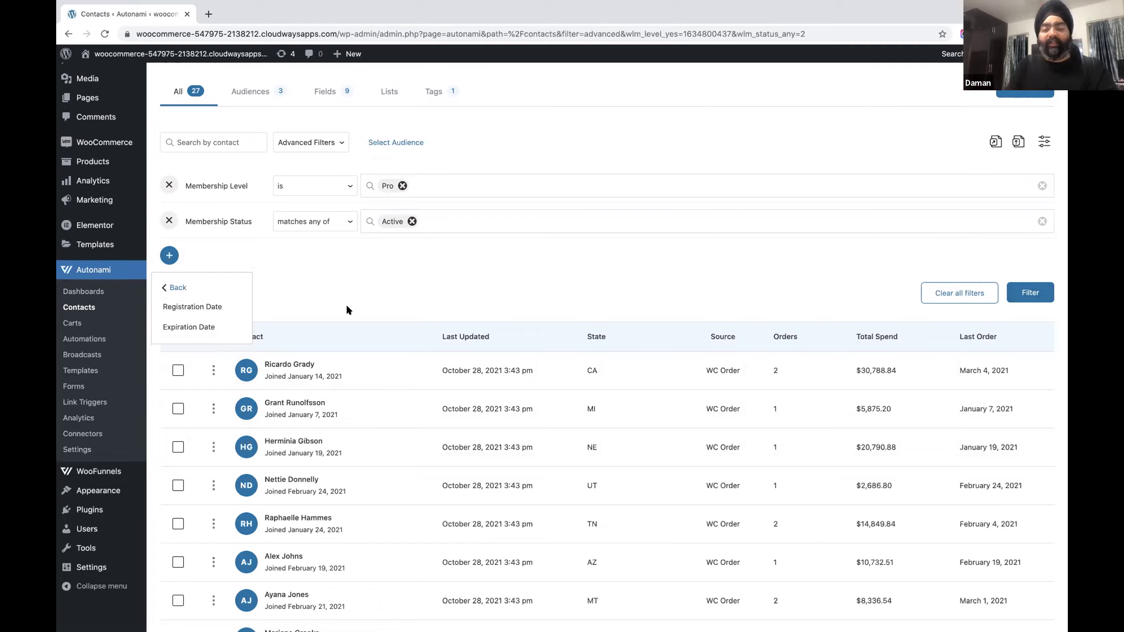
pyautogui.click(178, 287)
pyautogui.click(275, 258)
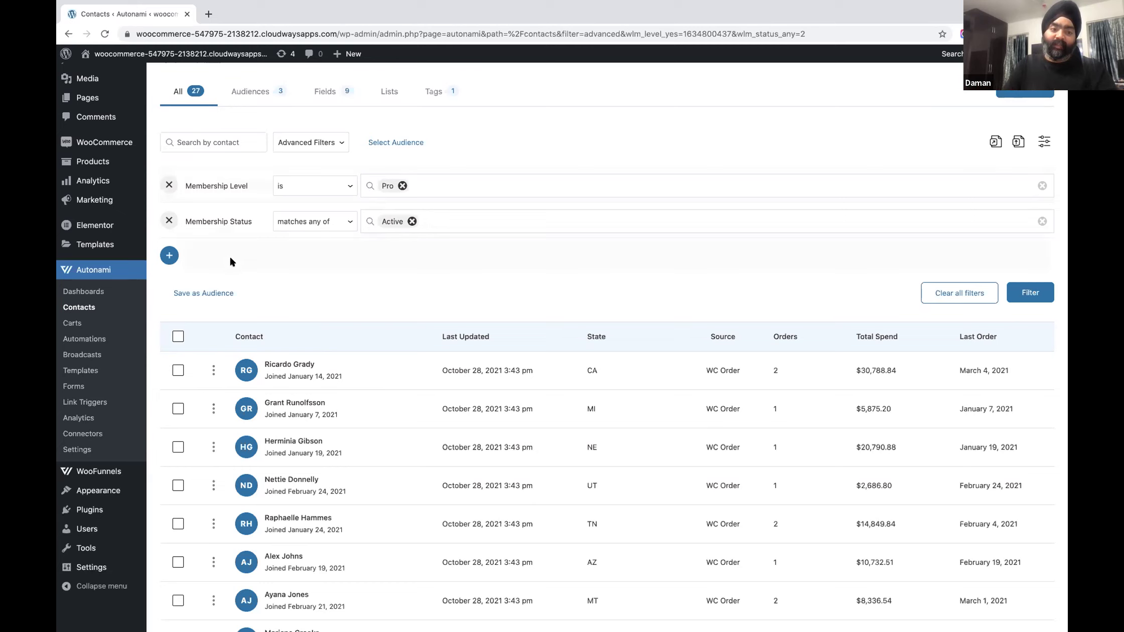
# Step: Save the current filter combination as a new audience titled "Pro Active Members"
pyautogui.click(210, 295)
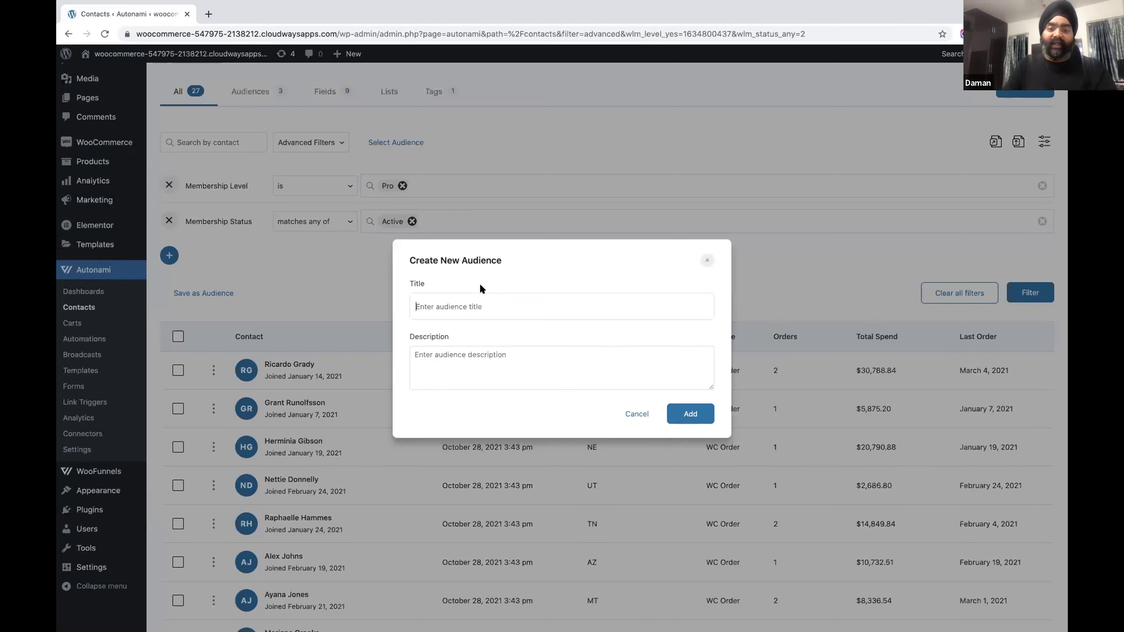
pyautogui.click(460, 305)
pyautogui.write('P')
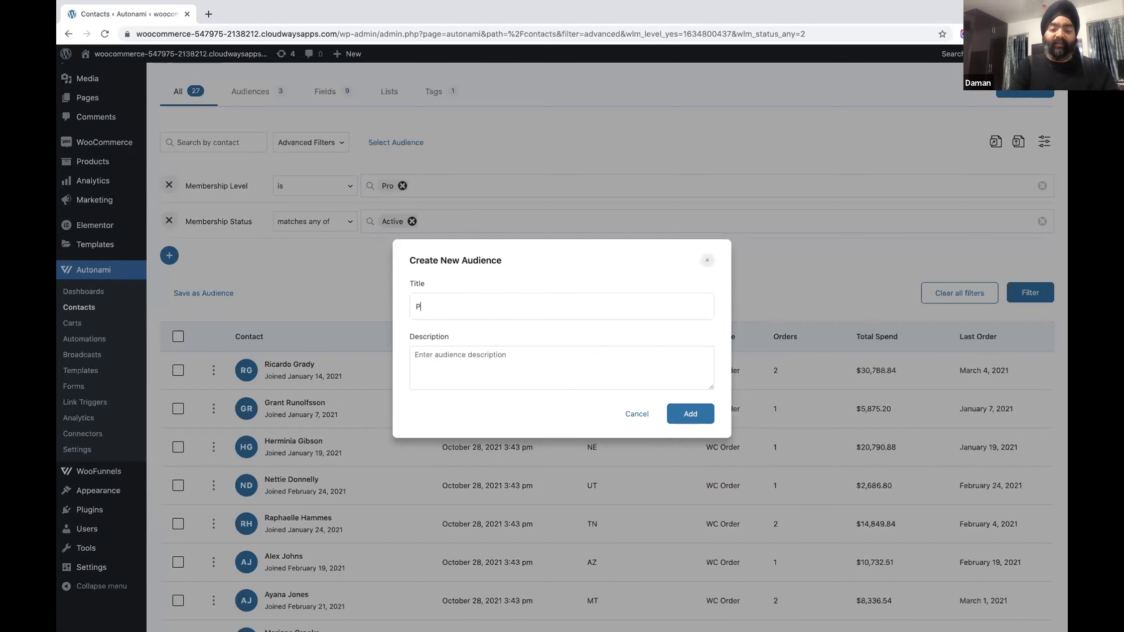
pyautogui.write('ro Acti')
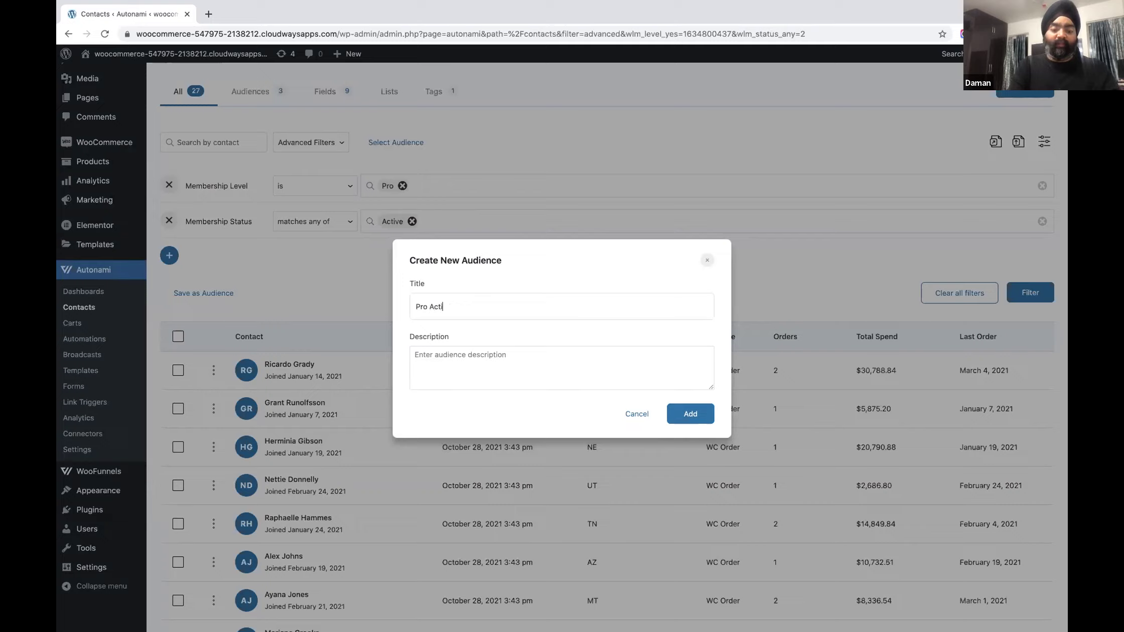
pyautogui.write('ve Members')
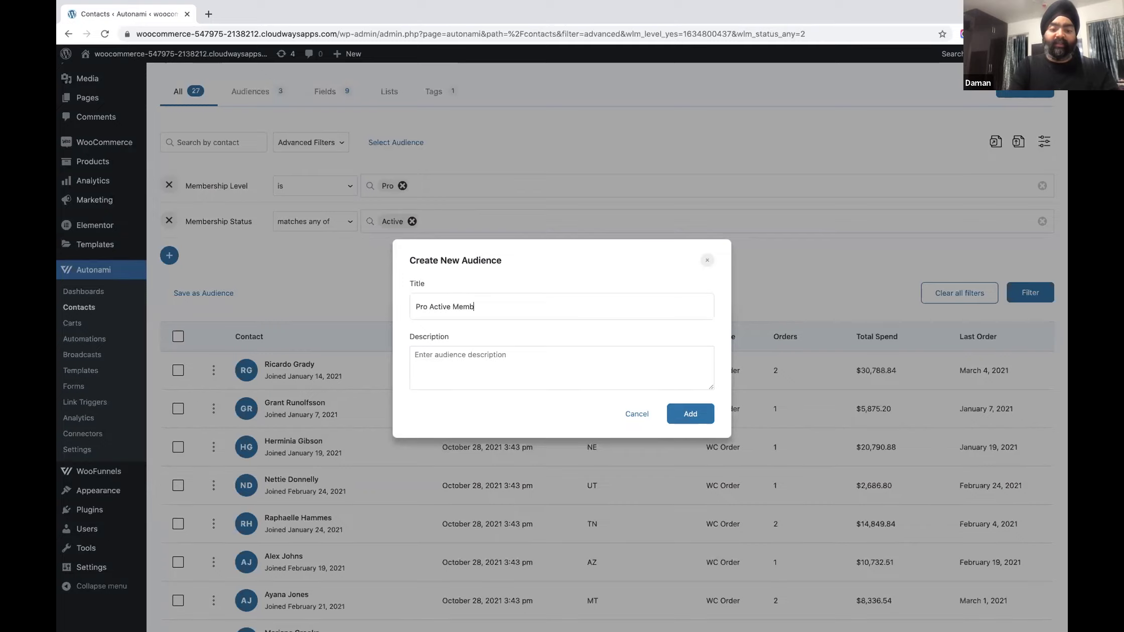
pyautogui.click(705, 416)
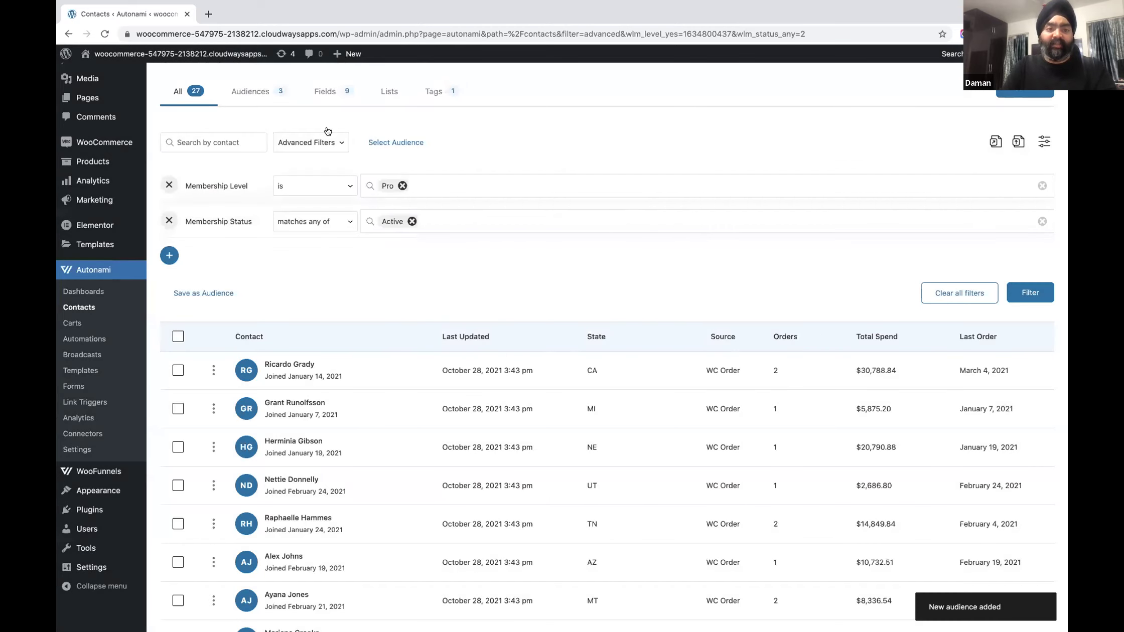
# Step: Open the Audiences list and review the saved audiences, including Starter Members and Pro Active Members
pyautogui.click(282, 106)
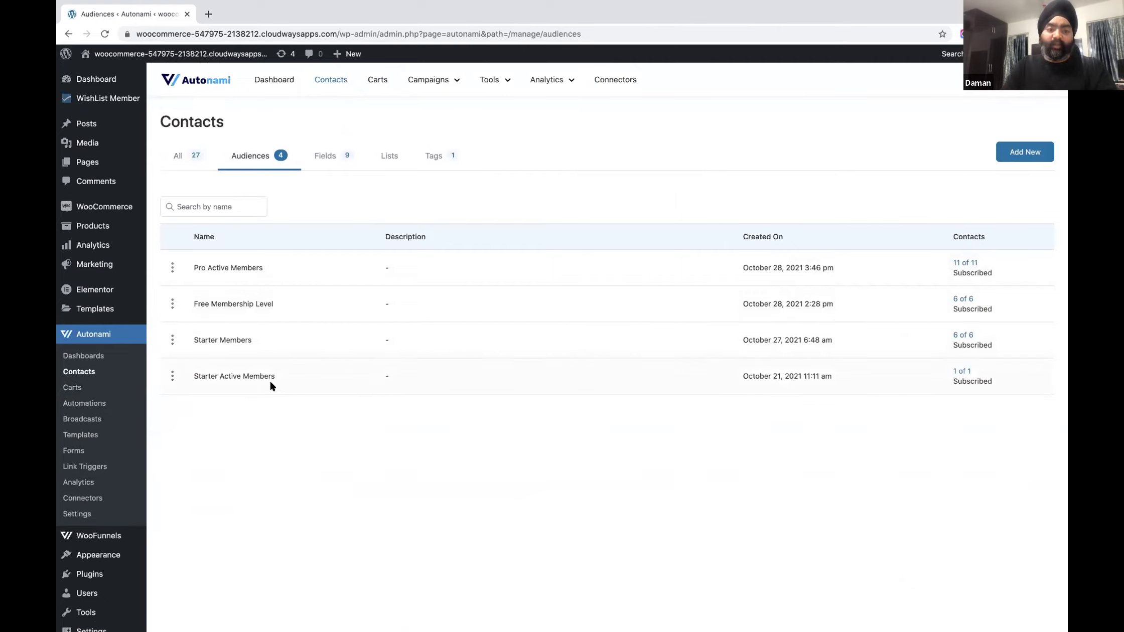
pyautogui.moveTo(191, 340); pyautogui.dragTo(252, 341)
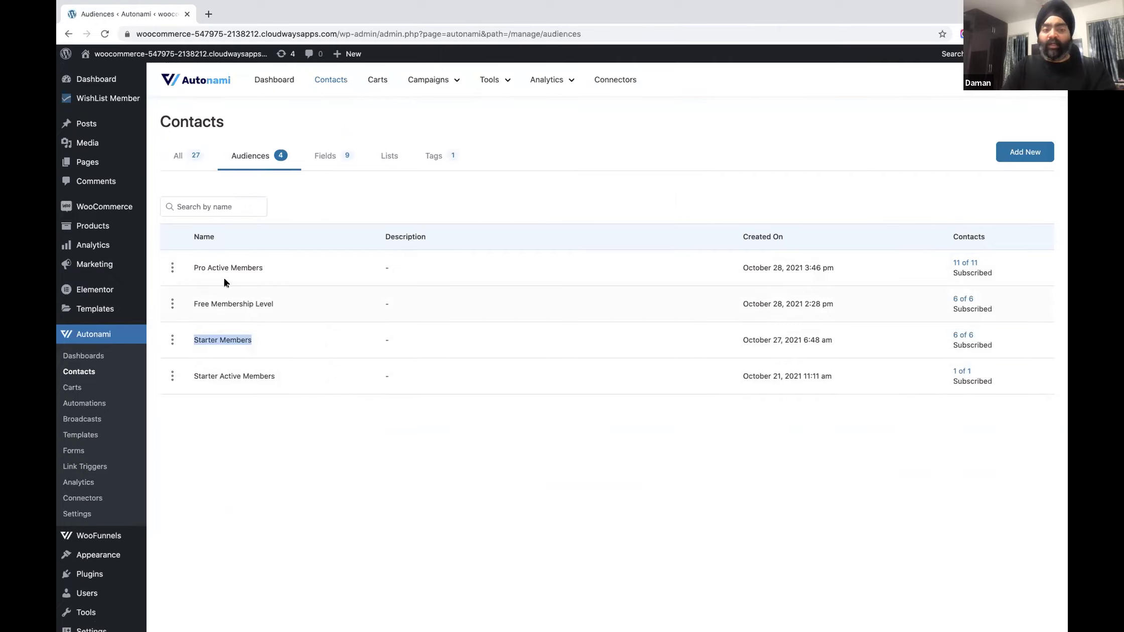
pyautogui.click(195, 269)
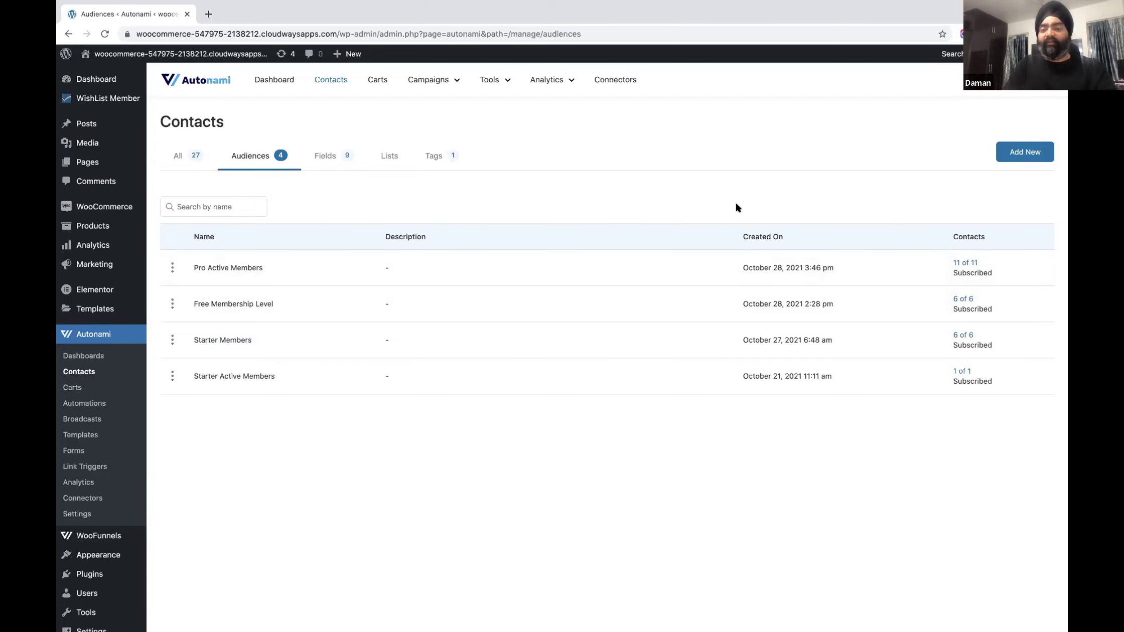
# Step: Open the first contact in the full contacts list and examine the profile's general details, tags and local time zone
pyautogui.click(182, 155)
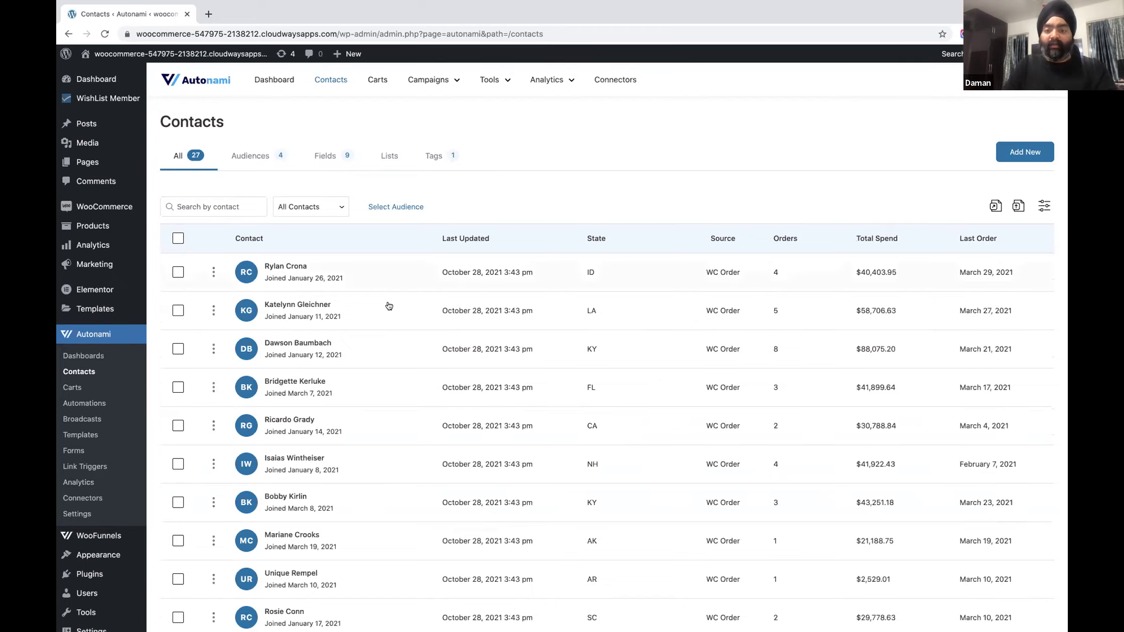
pyautogui.click(296, 276)
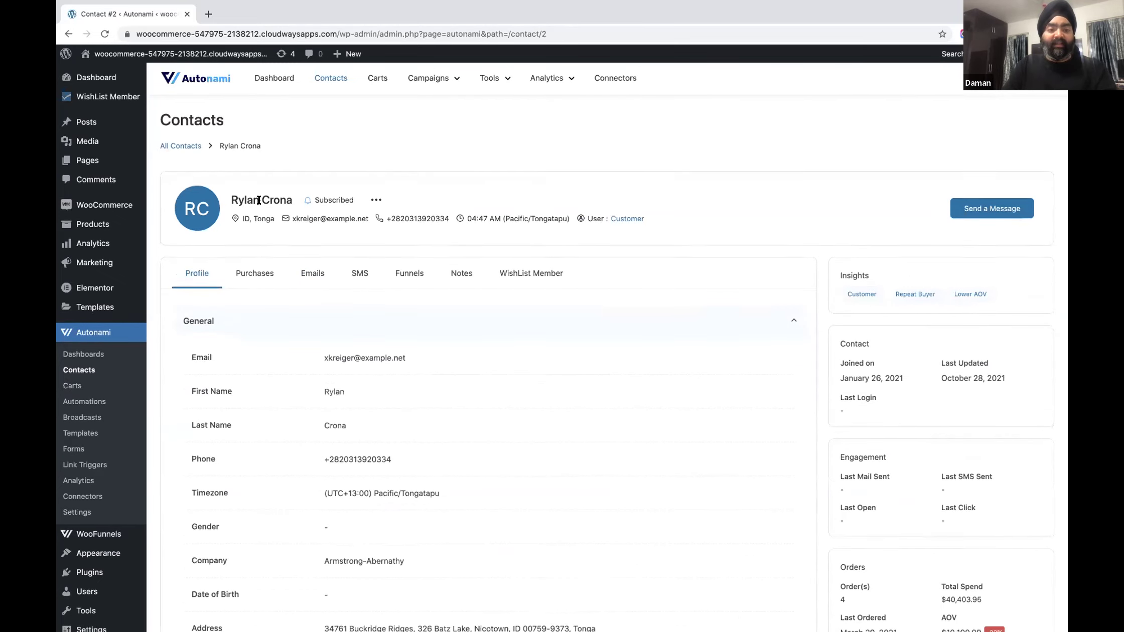
pyautogui.scroll(-3, 446, 306)
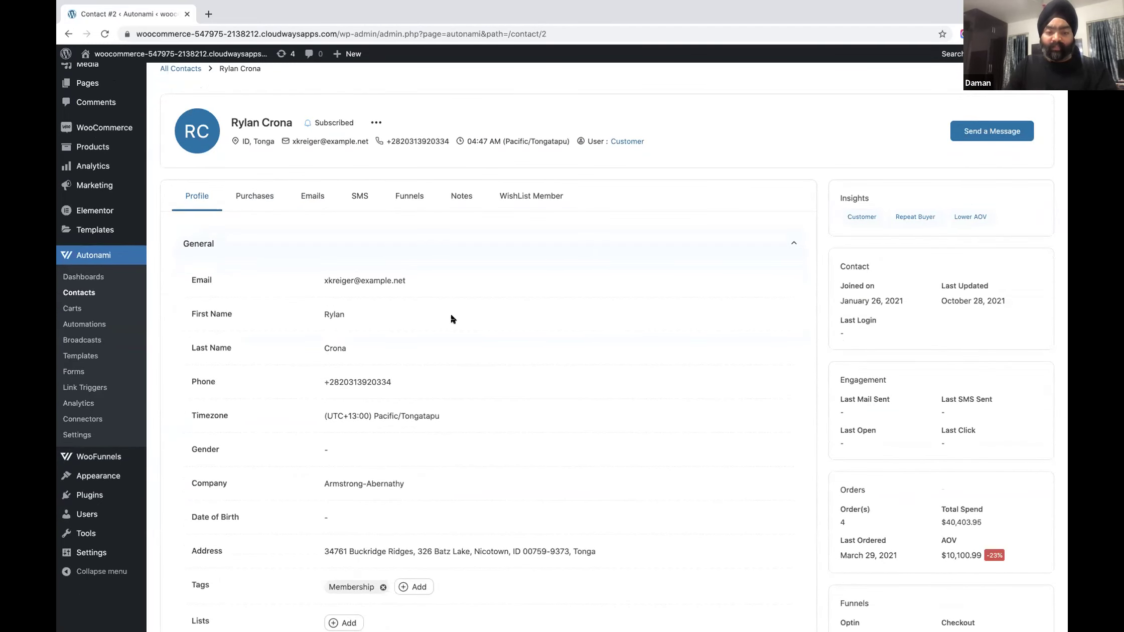
pyautogui.scroll(-2, 453, 319)
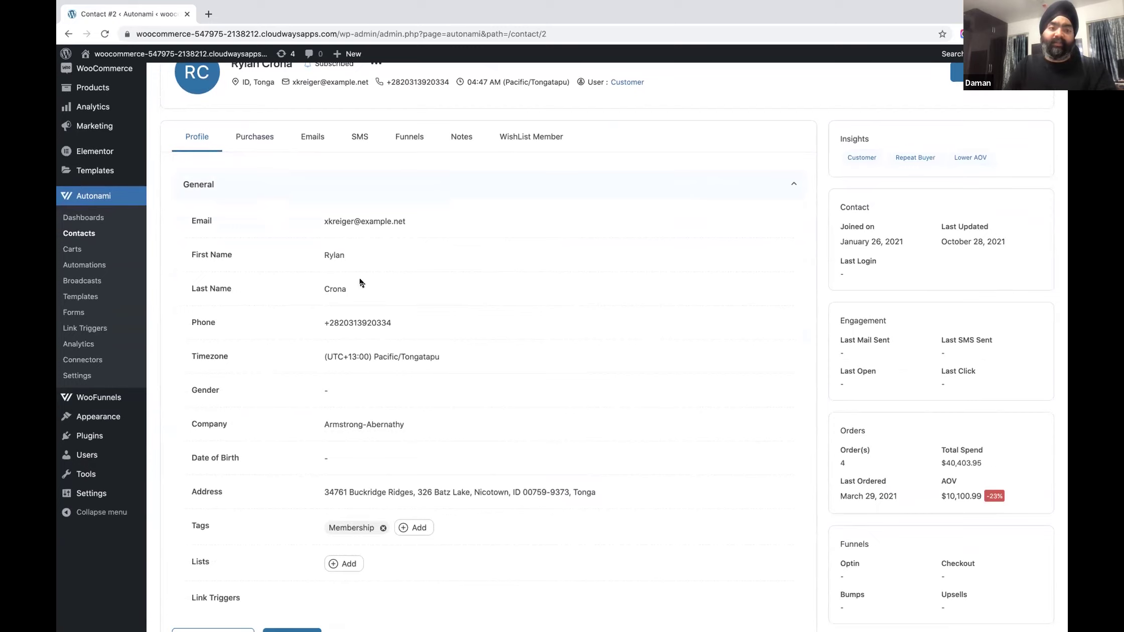
pyautogui.scroll(1, 360, 282)
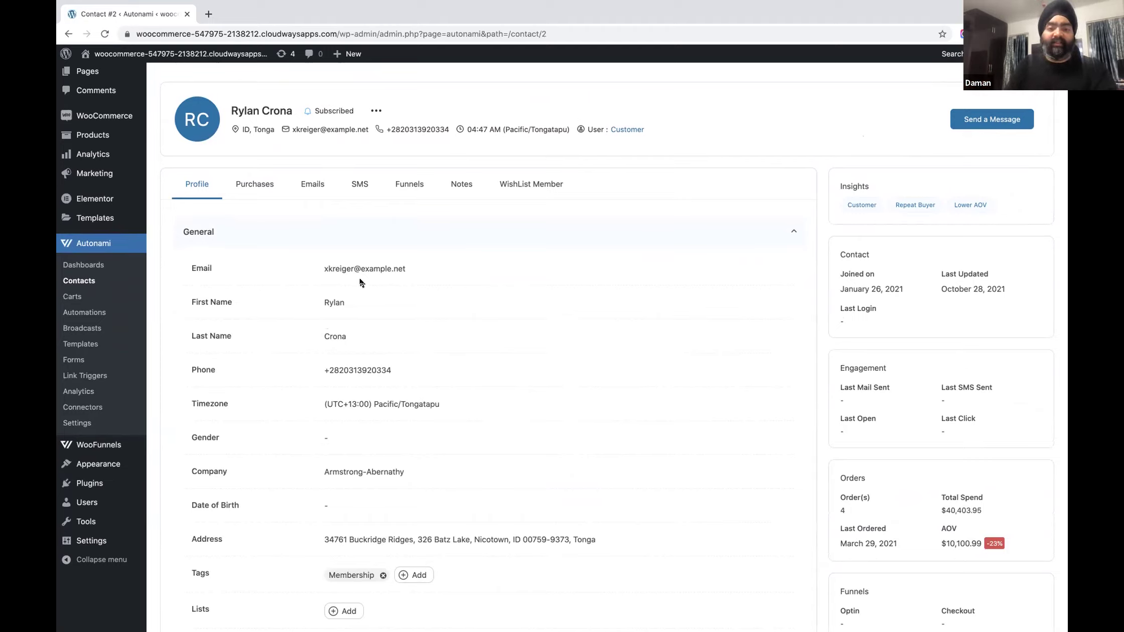
pyautogui.scroll(1, 359, 281)
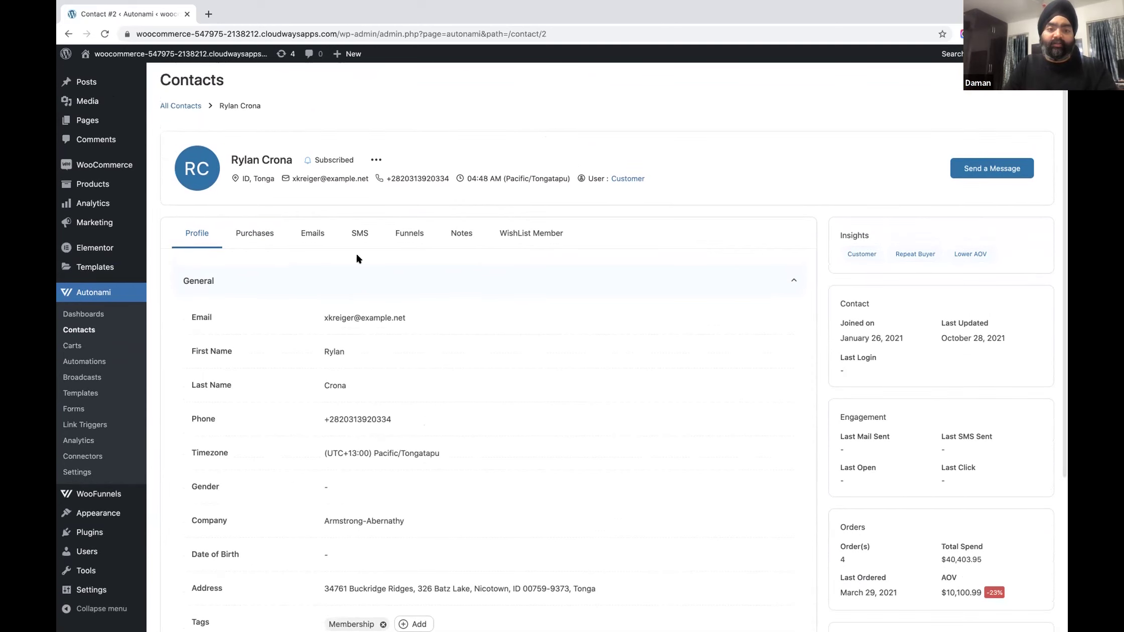
pyautogui.moveTo(471, 178); pyautogui.dragTo(490, 177)
pyautogui.click(506, 179)
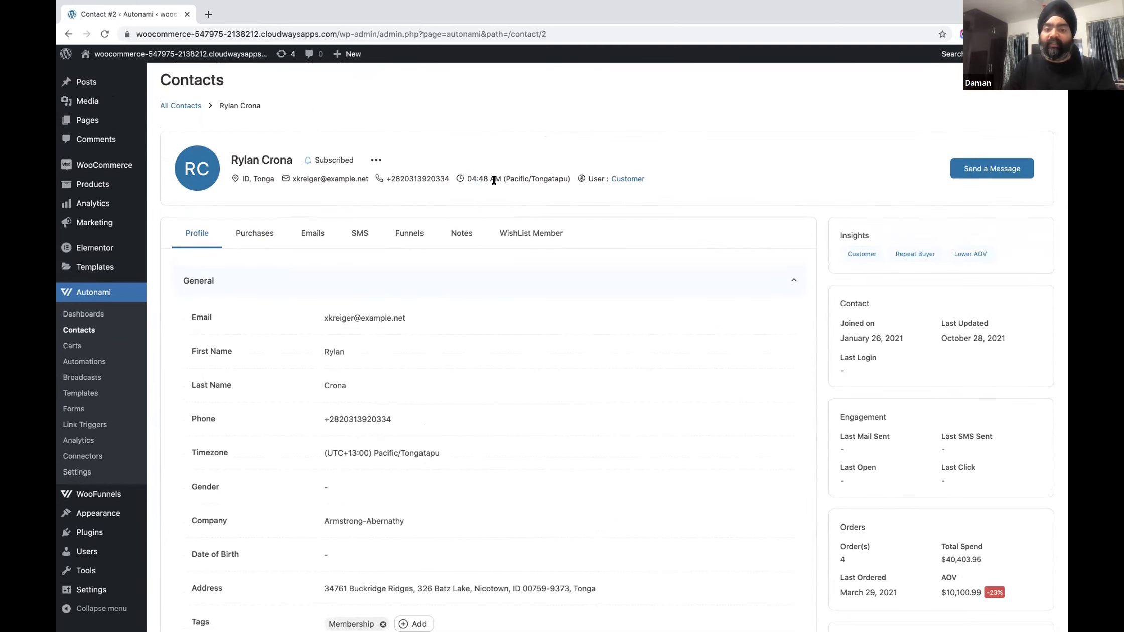
pyautogui.doubleClick(513, 179)
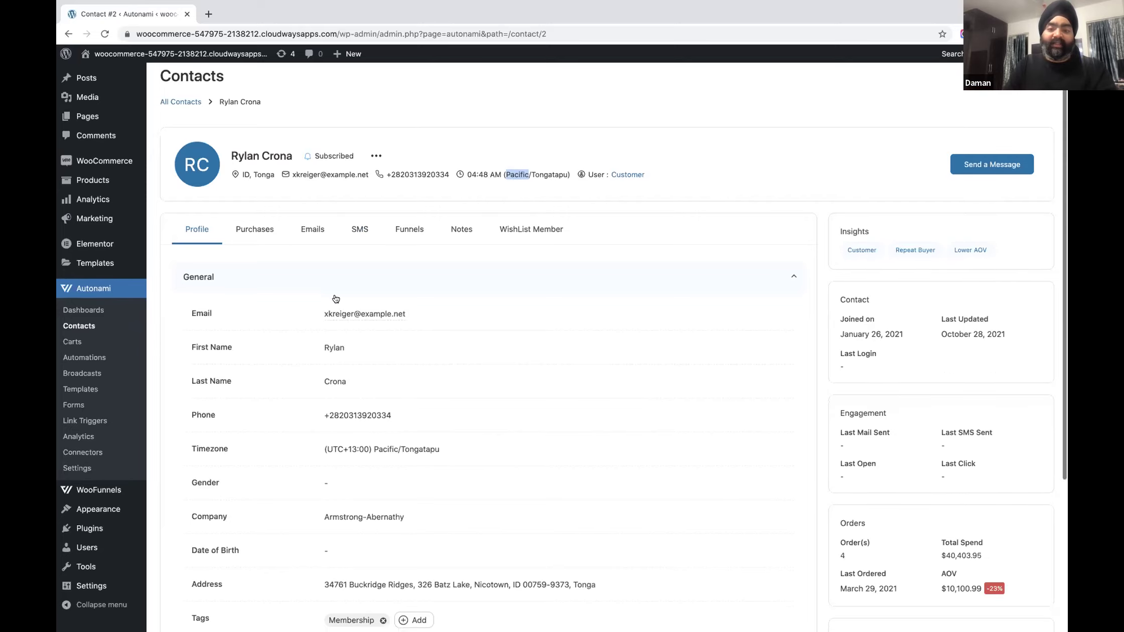
pyautogui.scroll(-2, 336, 299)
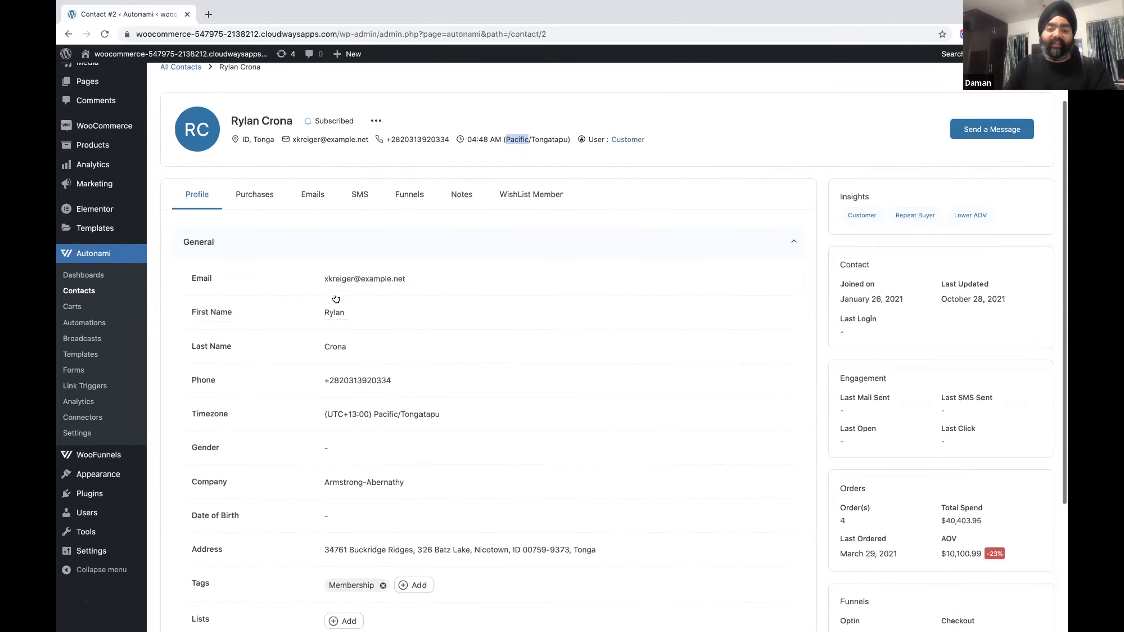
# Step: Examine the contact's purchase history, including product items, categories, tags, coupons and order details
pyautogui.click(254, 195)
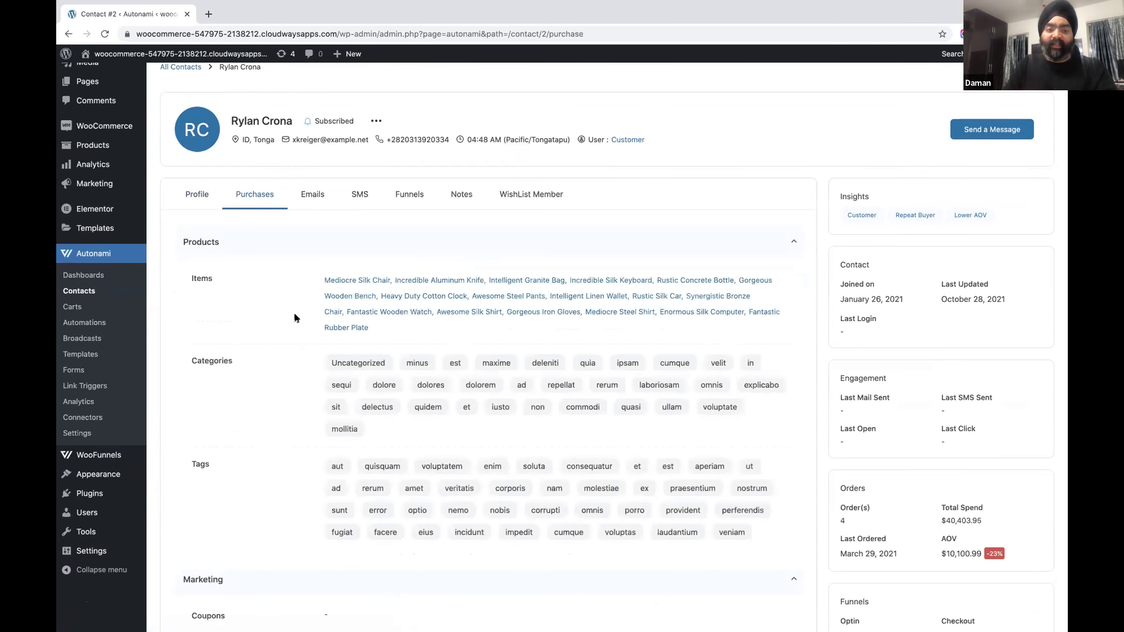
pyautogui.scroll(-2, 295, 318)
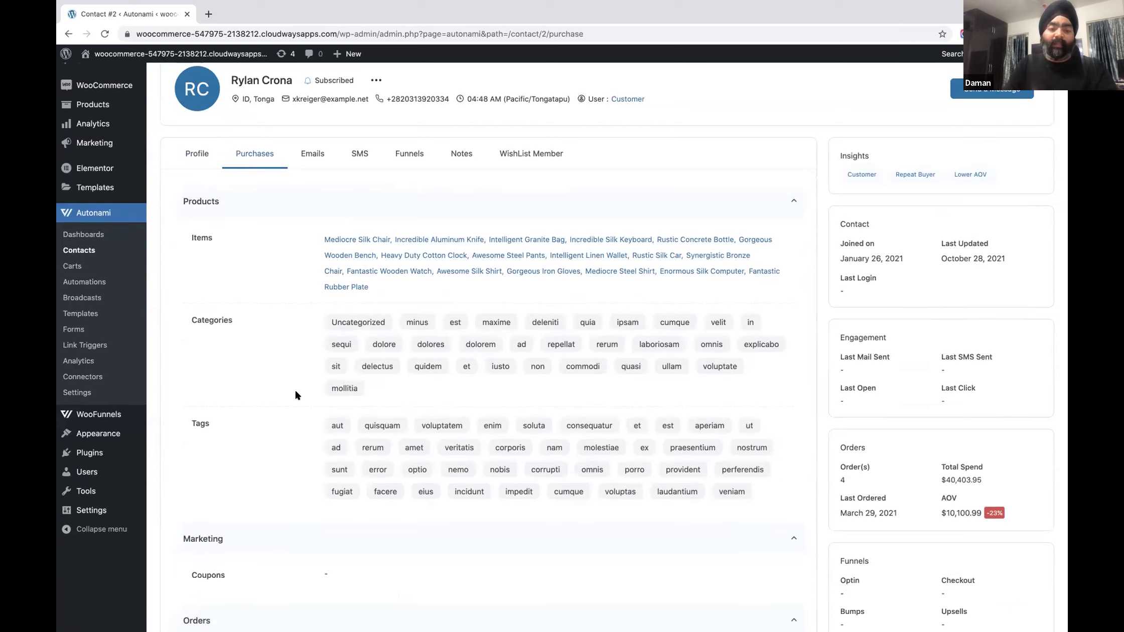
pyautogui.scroll(-5, 295, 391)
pyautogui.scroll(-1, 295, 391)
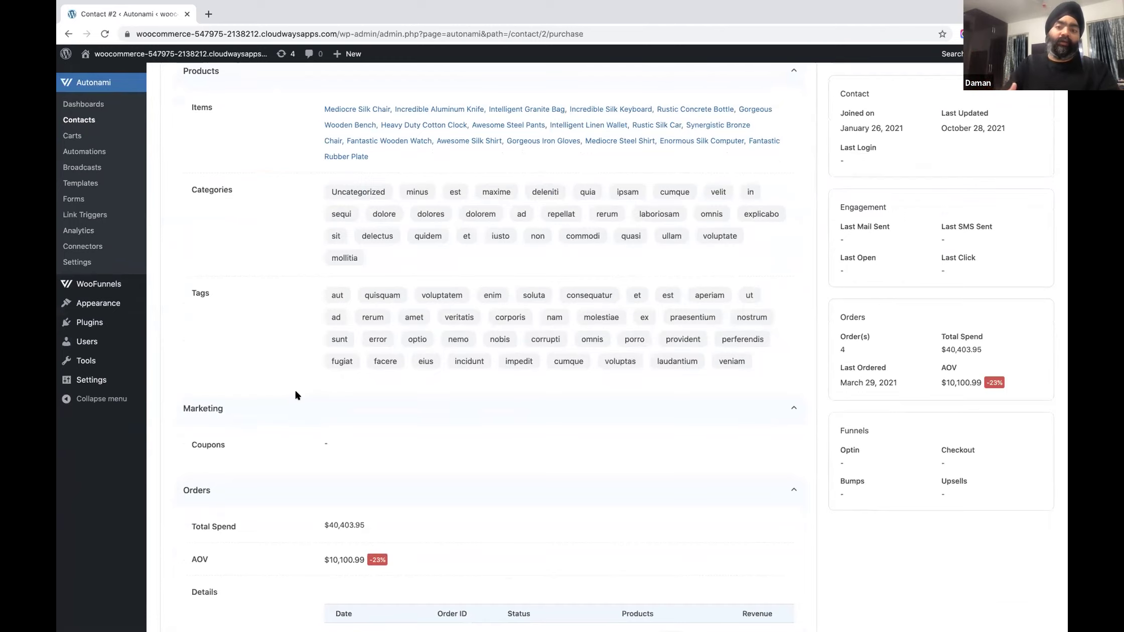
pyautogui.scroll(-2, 295, 394)
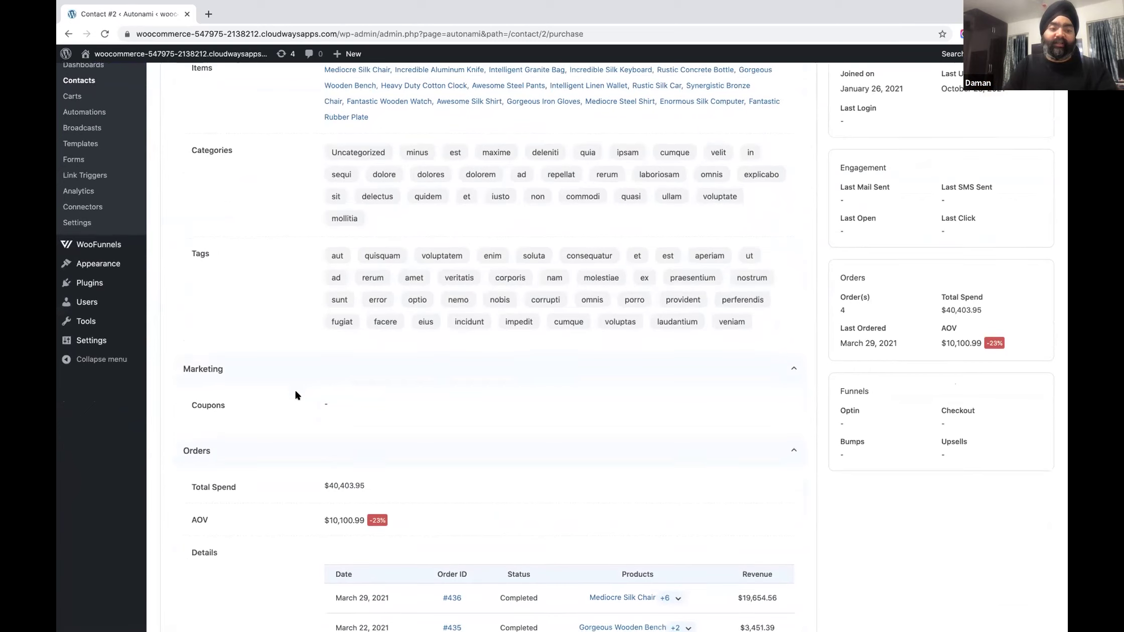
# Step: Review the contact's used coupons, total spend, average order value and list of individual orders
pyautogui.scroll(-3, 294, 391)
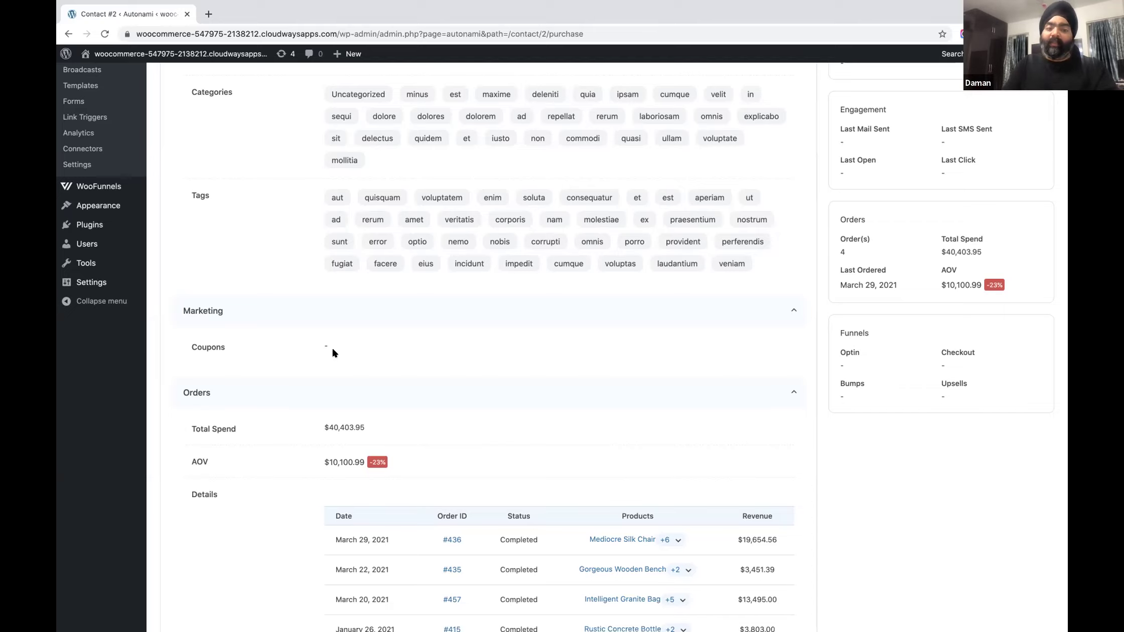
pyautogui.scroll(-2, 332, 350)
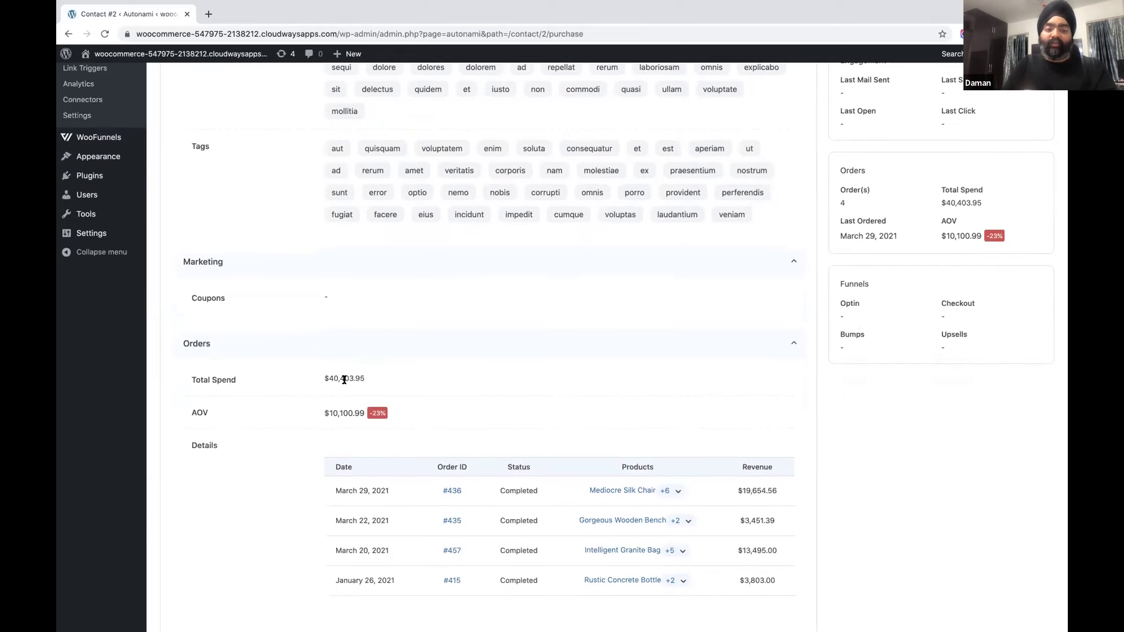
pyautogui.scroll(-2, 375, 434)
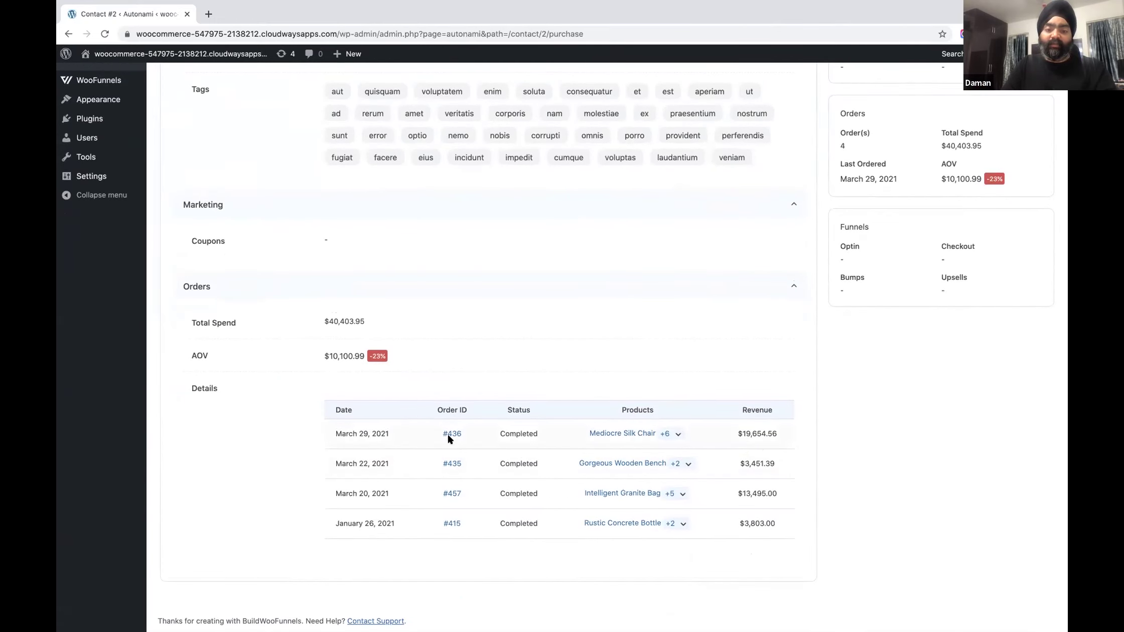
# Step: Check the contact's history of sent emails and SMS messages
pyautogui.scroll(3, 501, 344)
pyautogui.scroll(13, 501, 344)
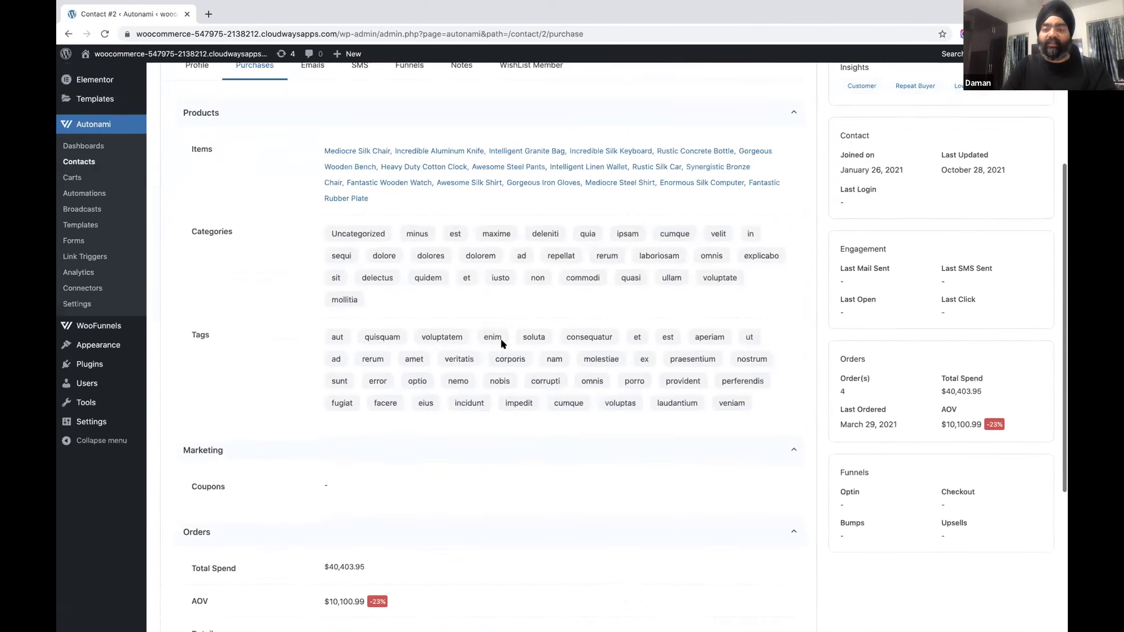
pyautogui.click(319, 277)
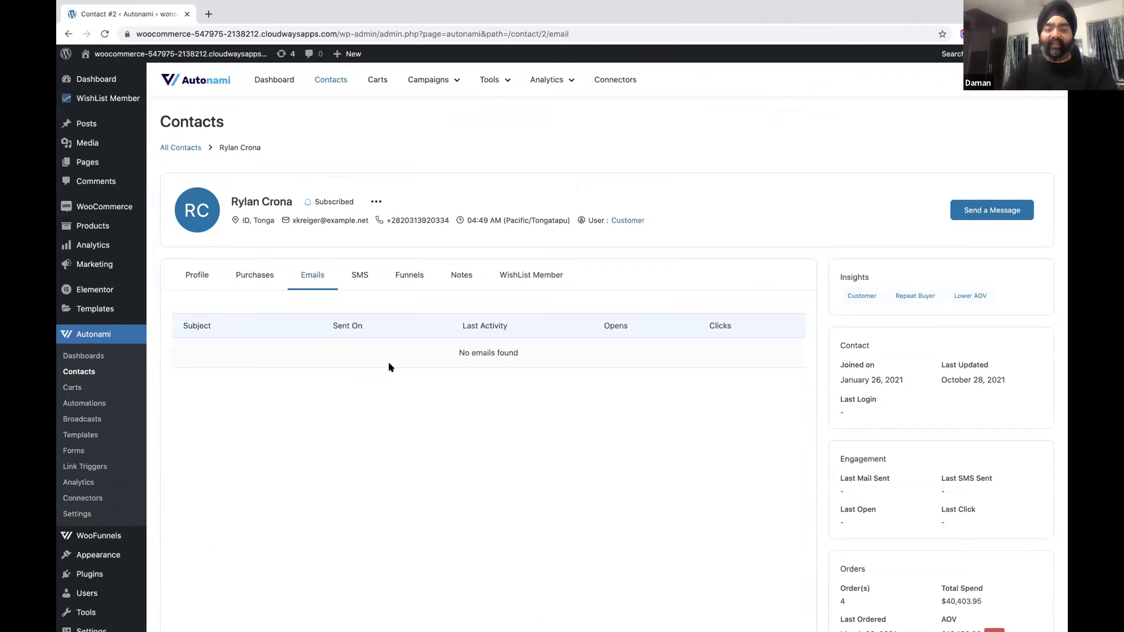
pyautogui.click(371, 284)
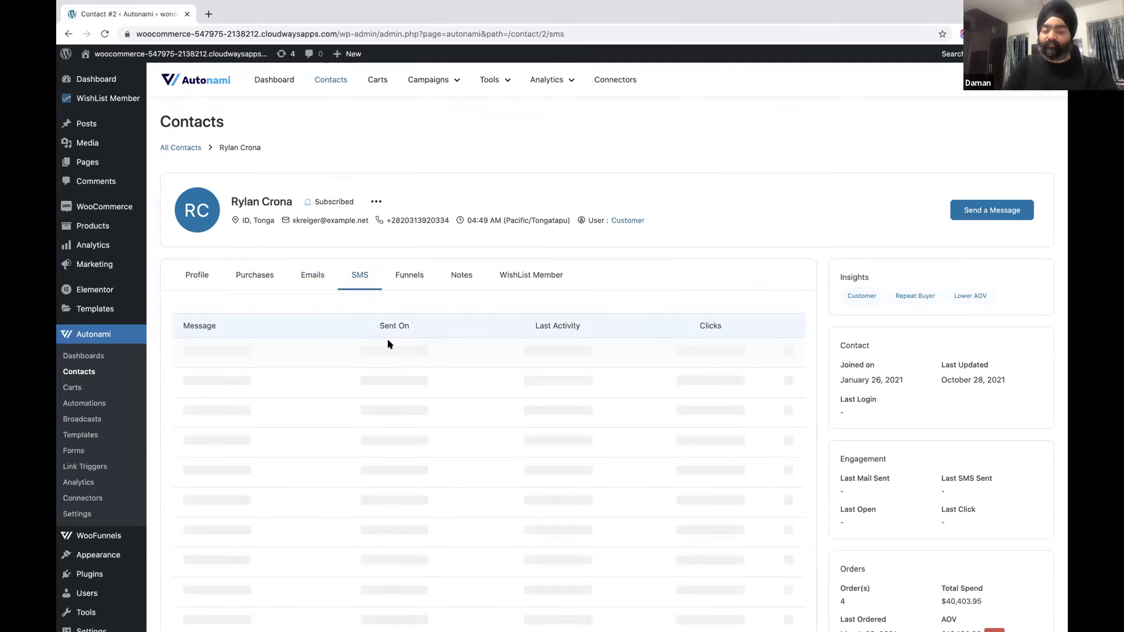
# Step: Examine the contact's funnel activity across the Funnels, Optin, Checkouts, Bumps and Upsells sections
pyautogui.click(412, 287)
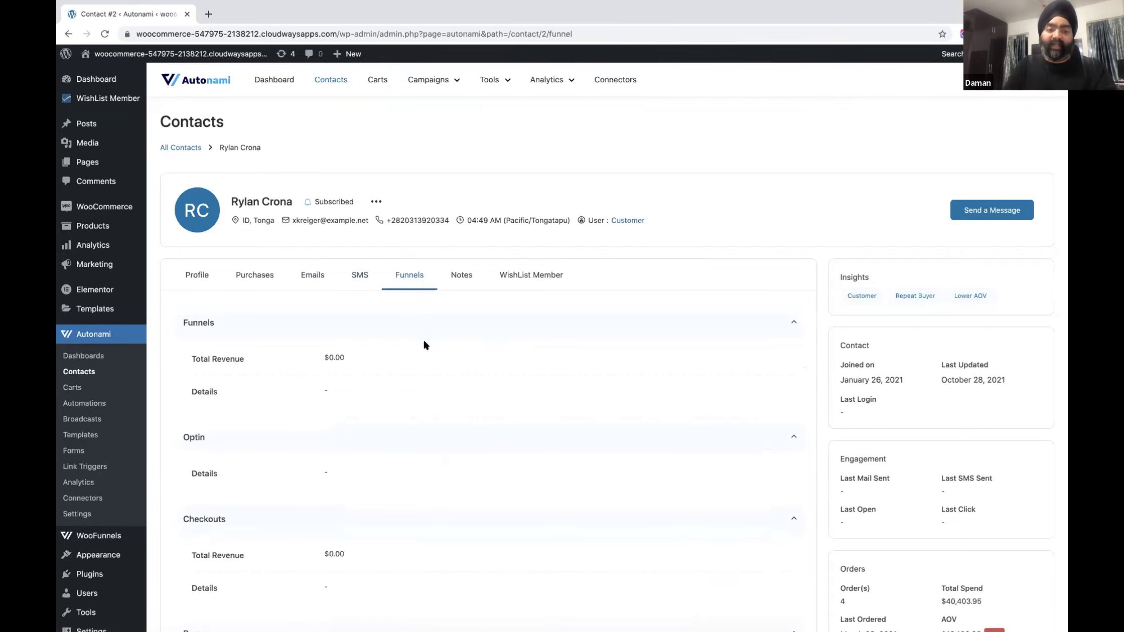
pyautogui.scroll(-3, 424, 345)
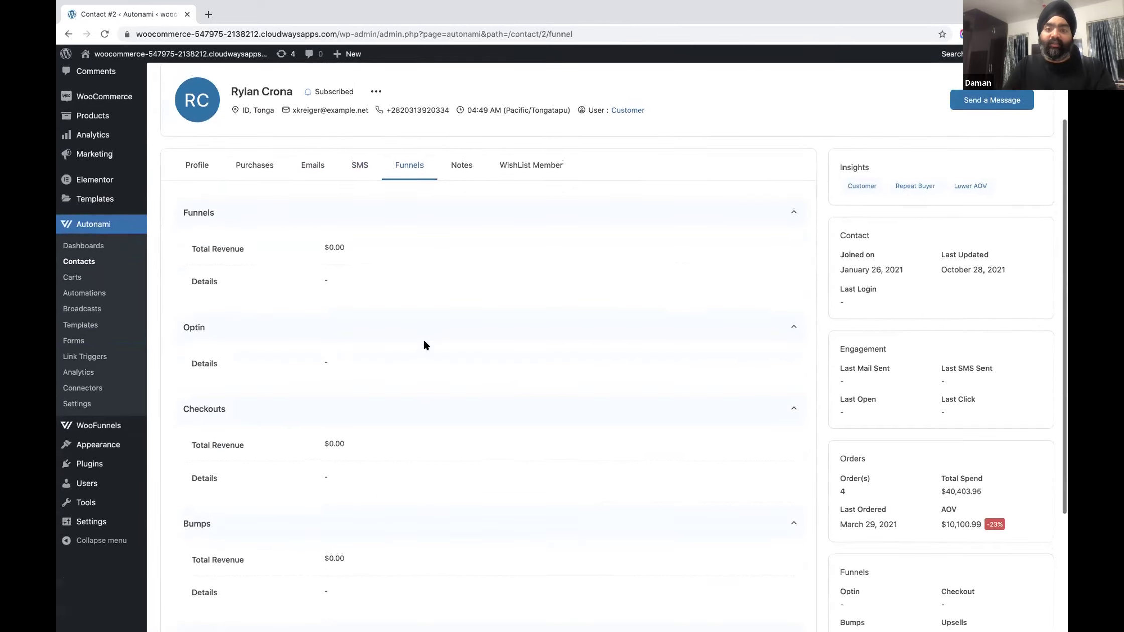
pyautogui.scroll(1, 424, 344)
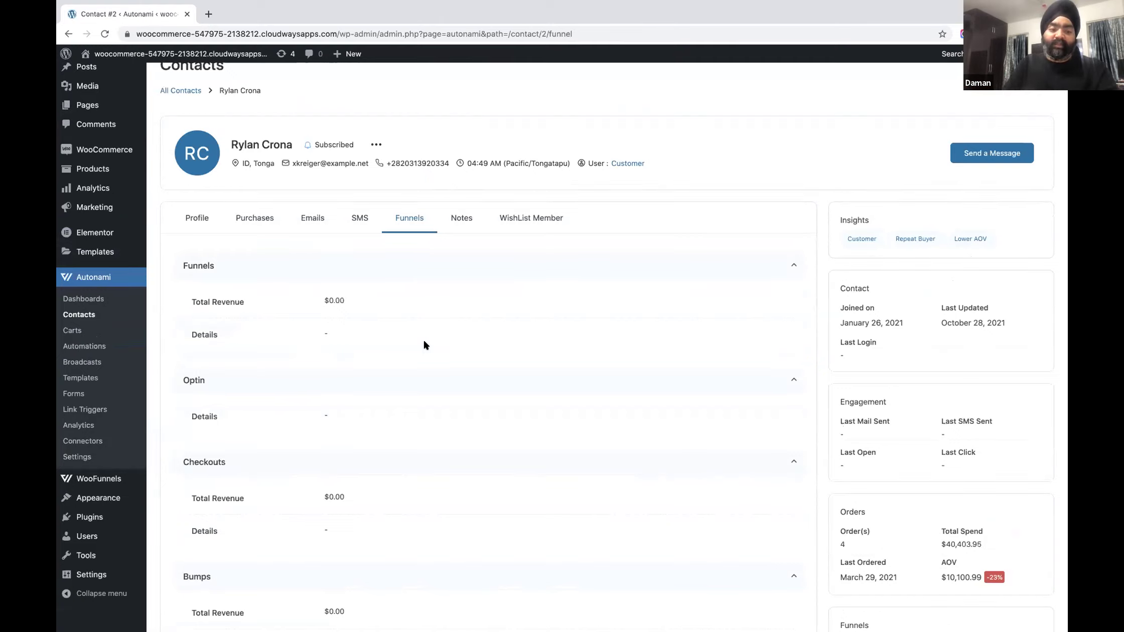
pyautogui.scroll(-1, 424, 345)
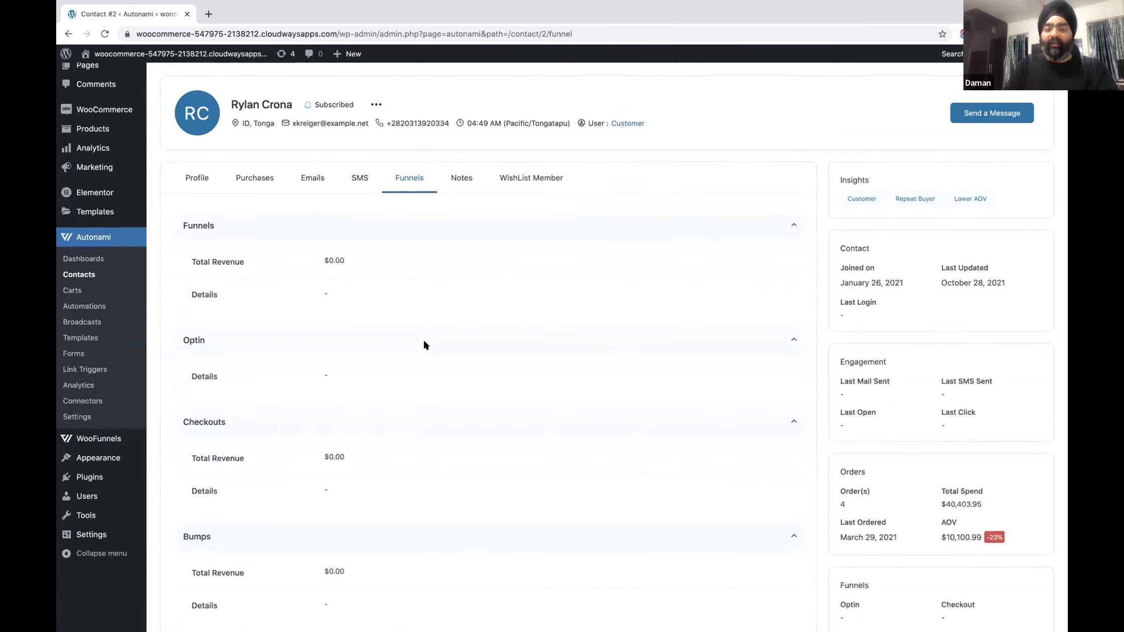
pyautogui.scroll(-1, 424, 341)
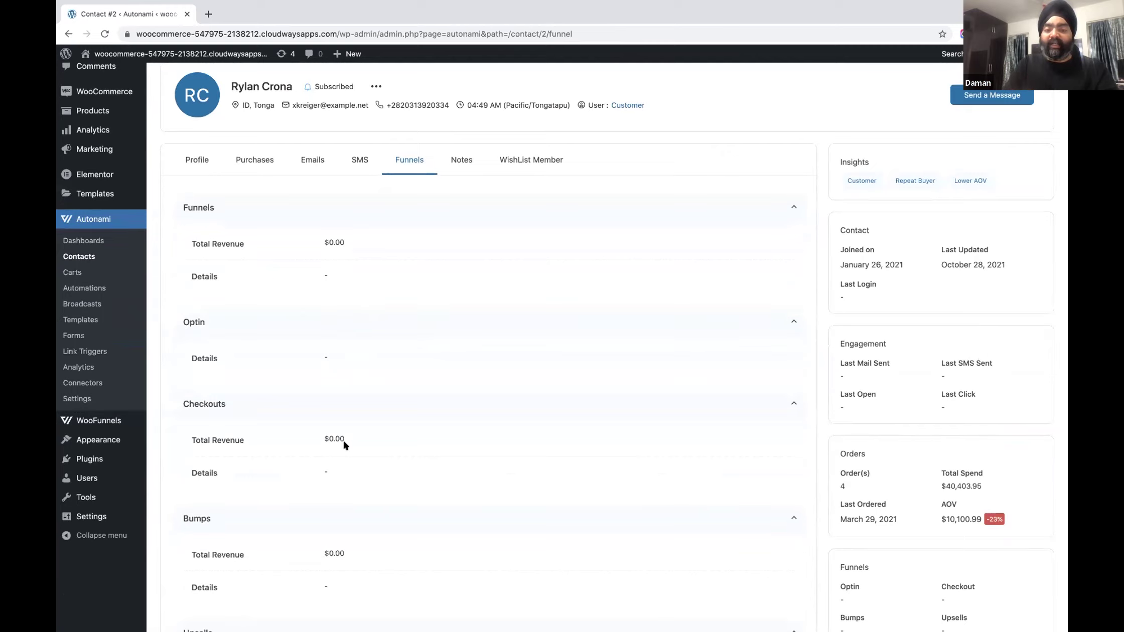
pyautogui.scroll(-3, 344, 493)
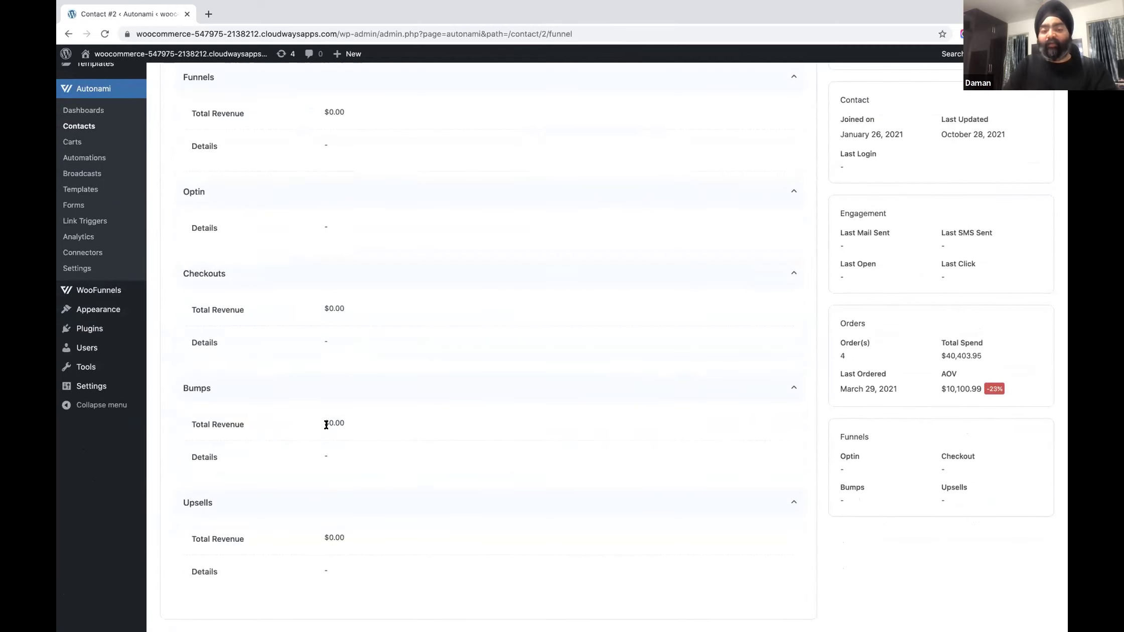
pyautogui.scroll(2, 325, 427)
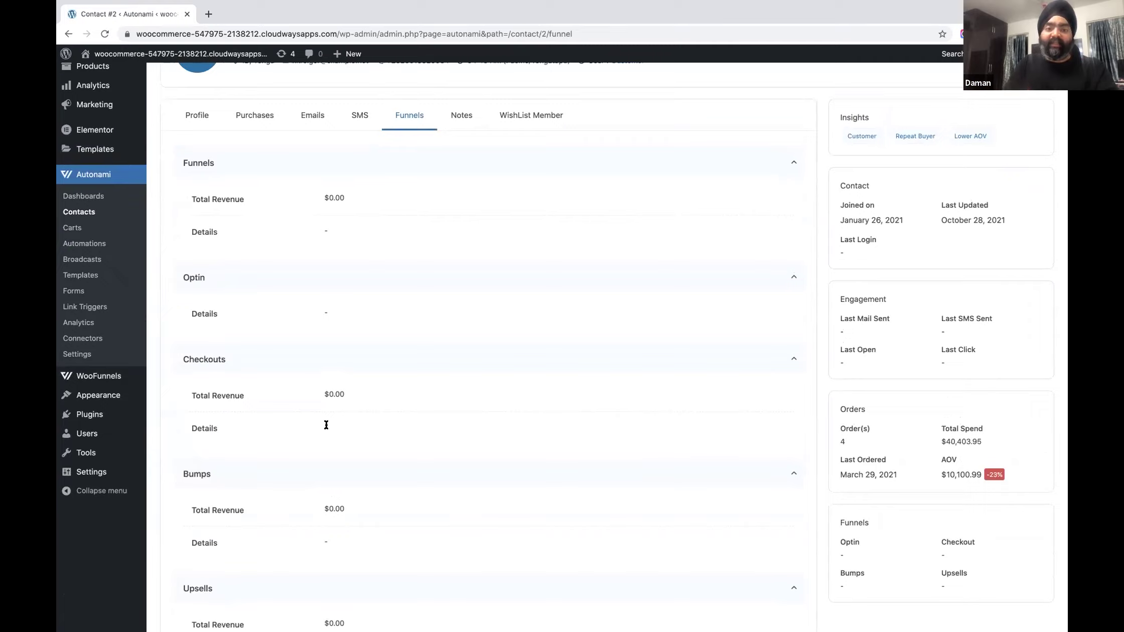
# Step: Check the contact's notes, then the WishList Member level, status and registration date
pyautogui.click(452, 121)
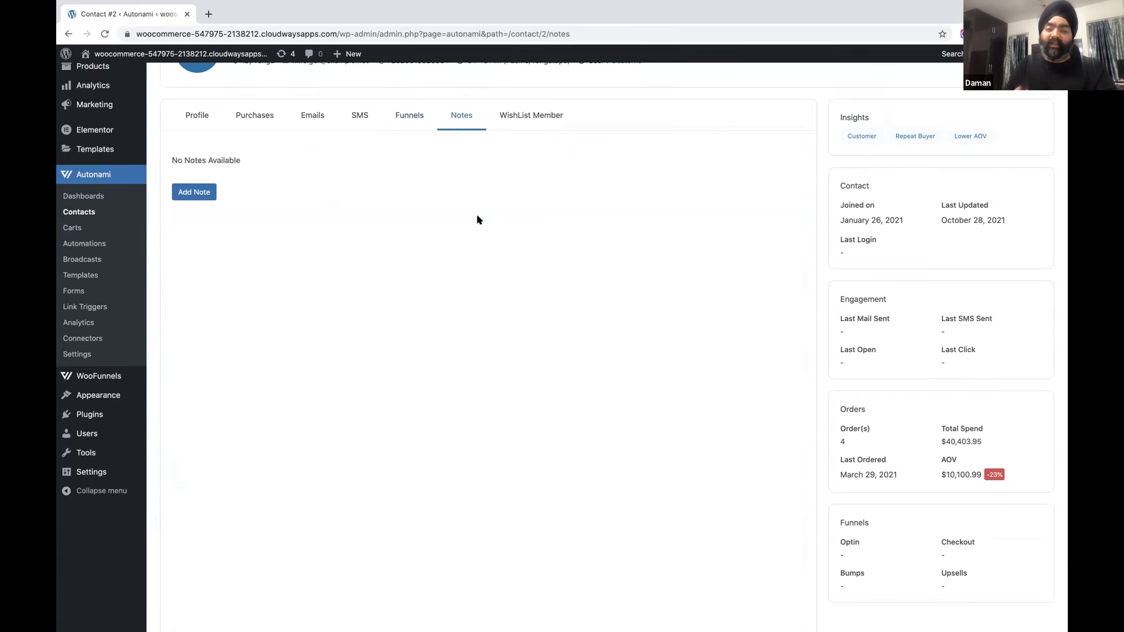
pyautogui.scroll(3, 475, 213)
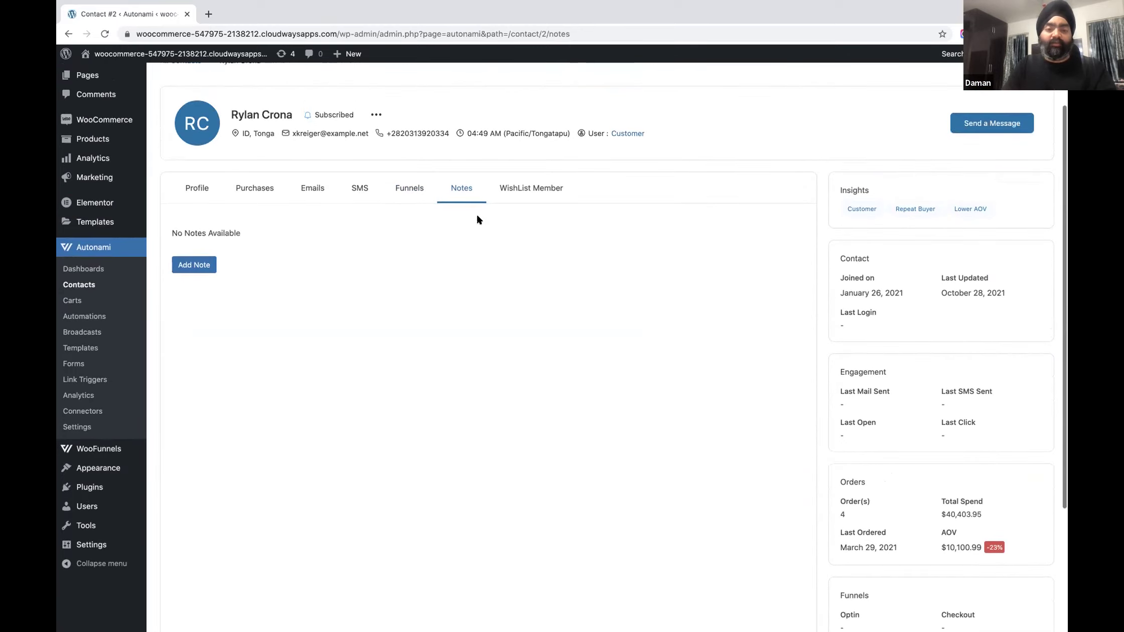
pyautogui.click(518, 200)
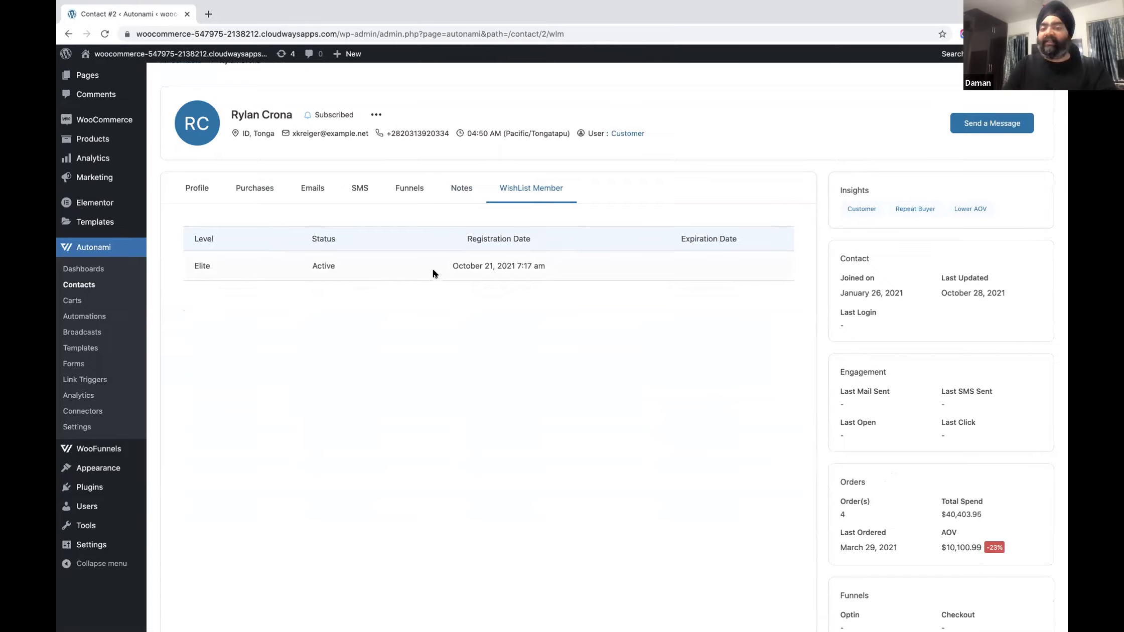
pyautogui.moveTo(443, 271); pyautogui.dragTo(556, 266)
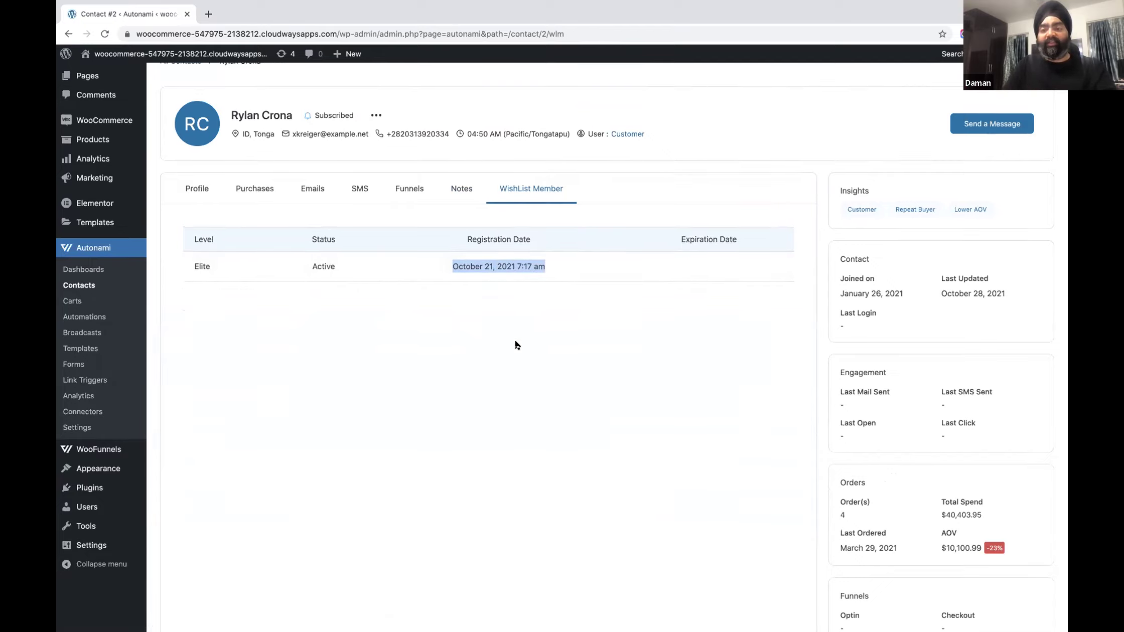
# Step: Review the contact's summary cards covering Insights, Contact, Engagement, Orders and Funnels
pyautogui.scroll(1, 517, 345)
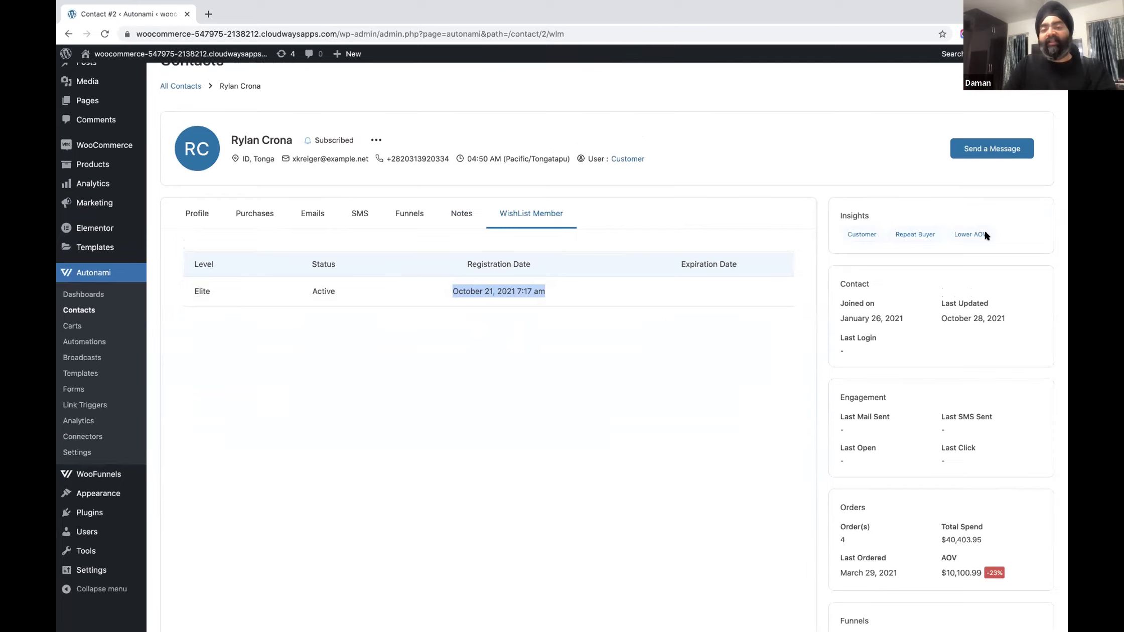
pyautogui.scroll(-3, 985, 234)
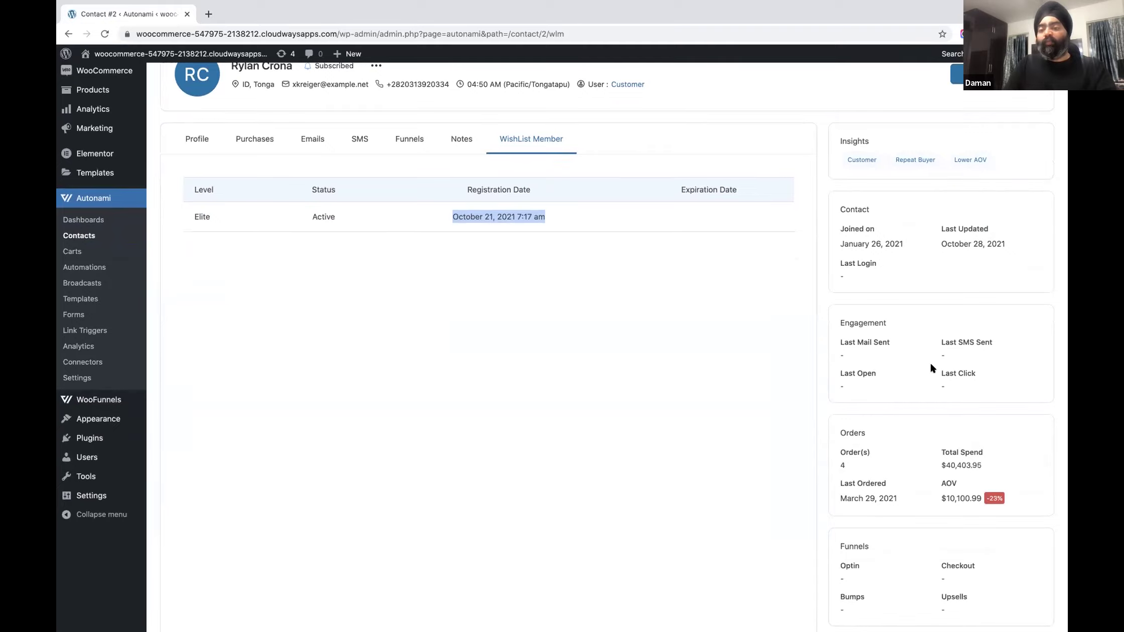
pyautogui.scroll(-1, 871, 357)
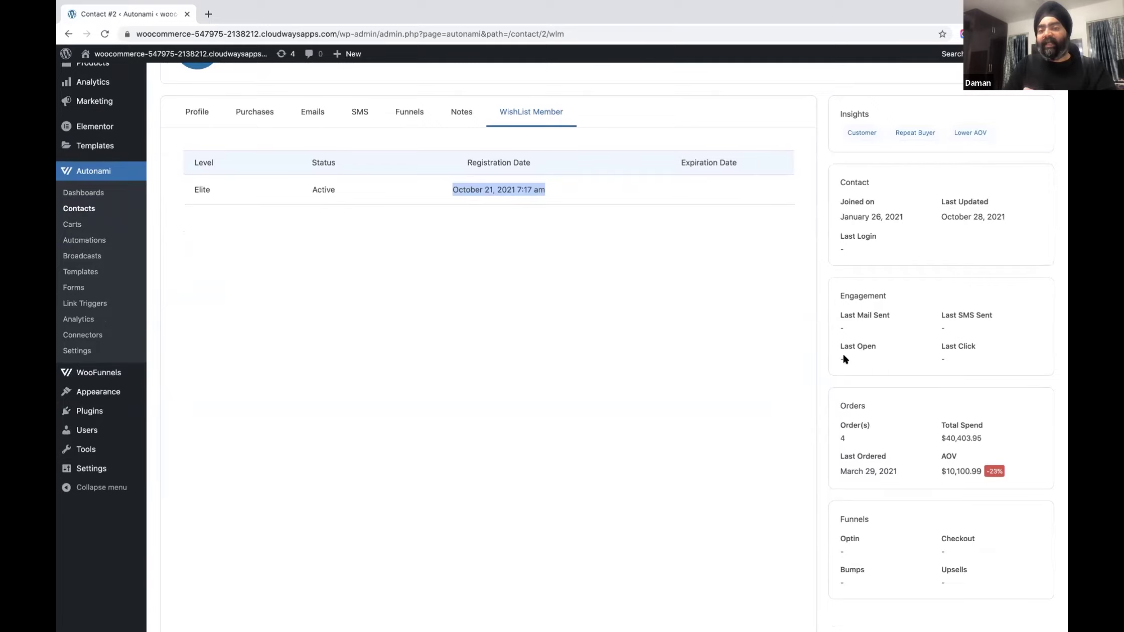
pyautogui.scroll(-4, 896, 459)
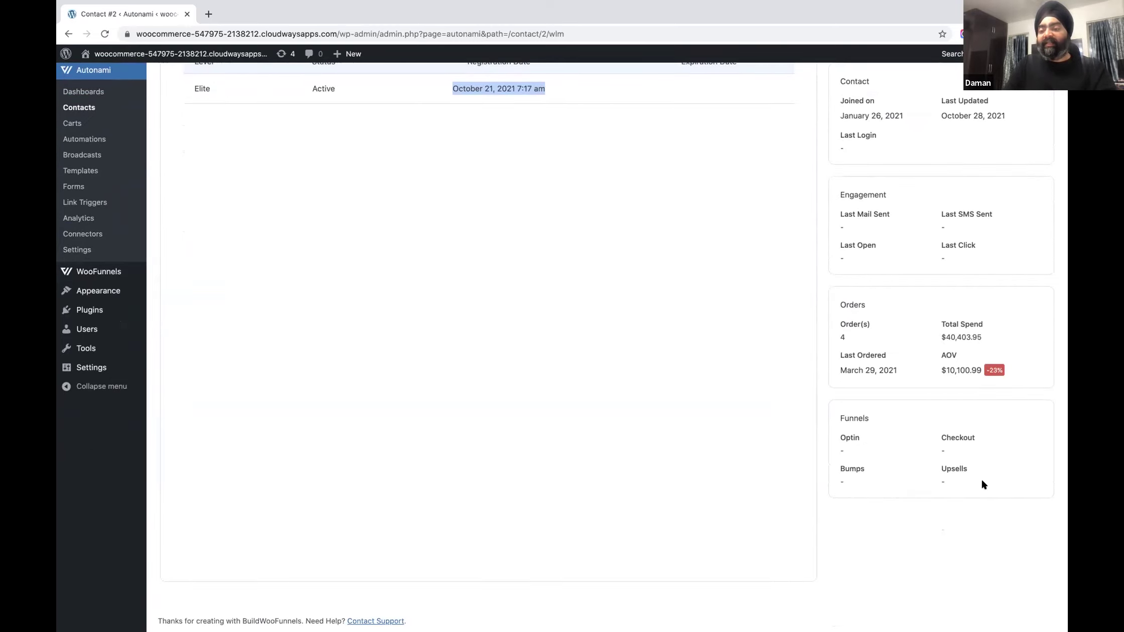
pyautogui.scroll(4, 982, 482)
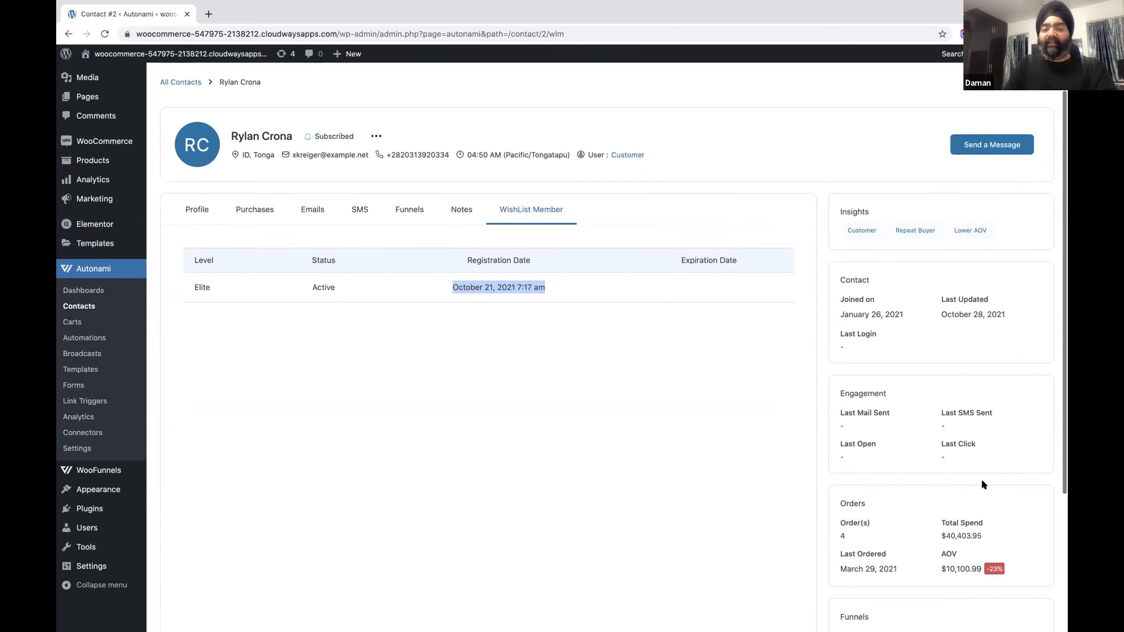
pyautogui.scroll(1, 981, 483)
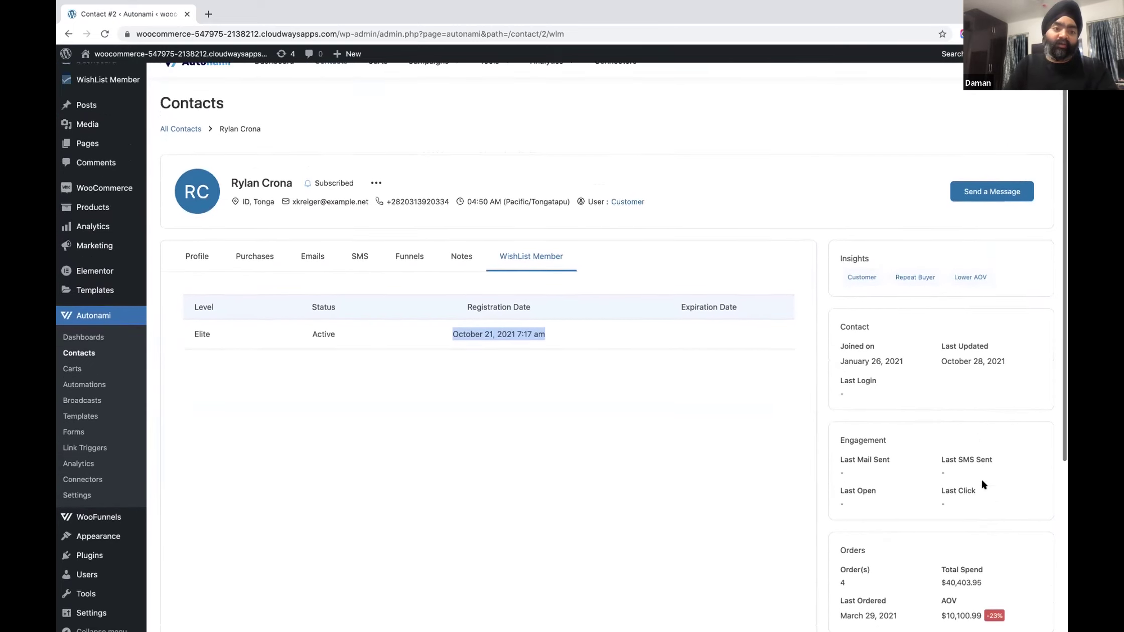
pyautogui.scroll(1, 981, 482)
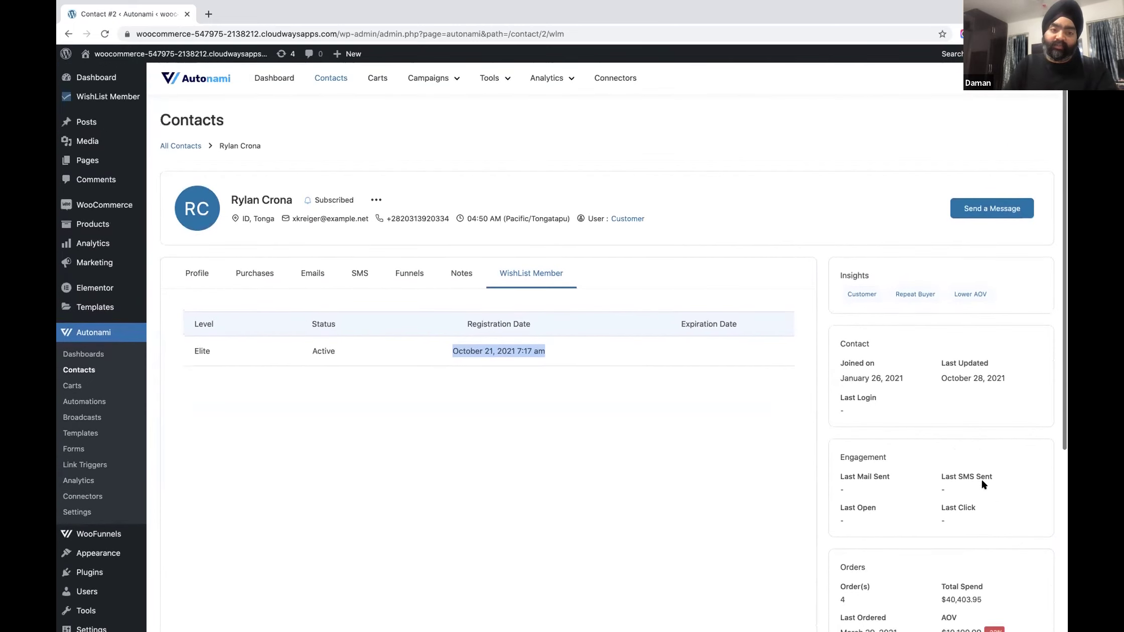
# Step: Return to the full contacts list and start a new contact export
pyautogui.click(195, 152)
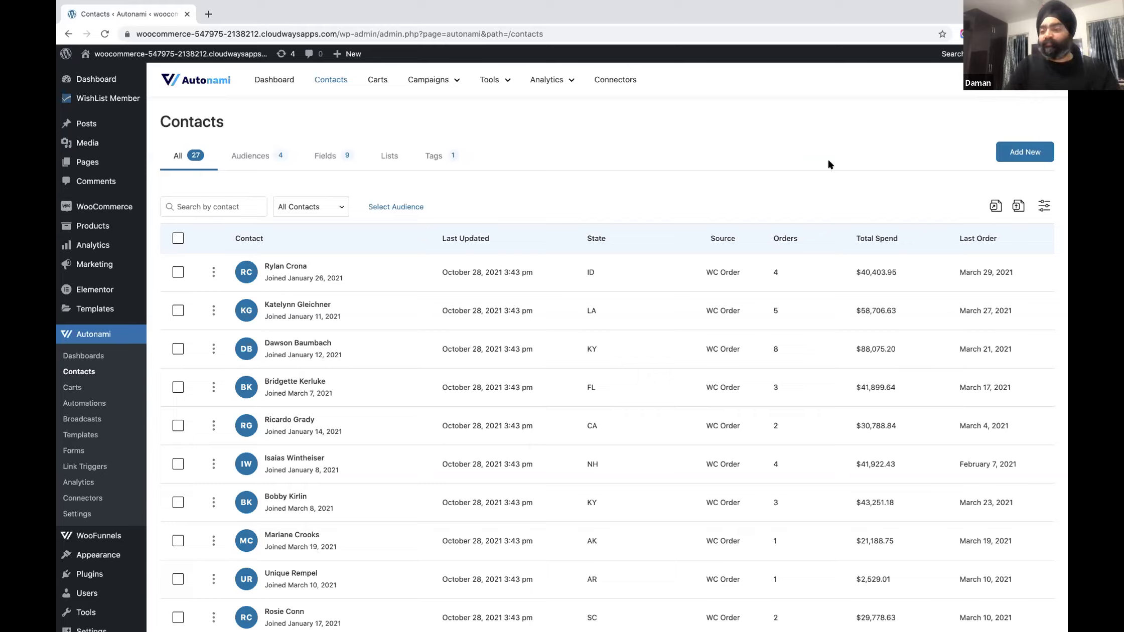
pyautogui.click(995, 206)
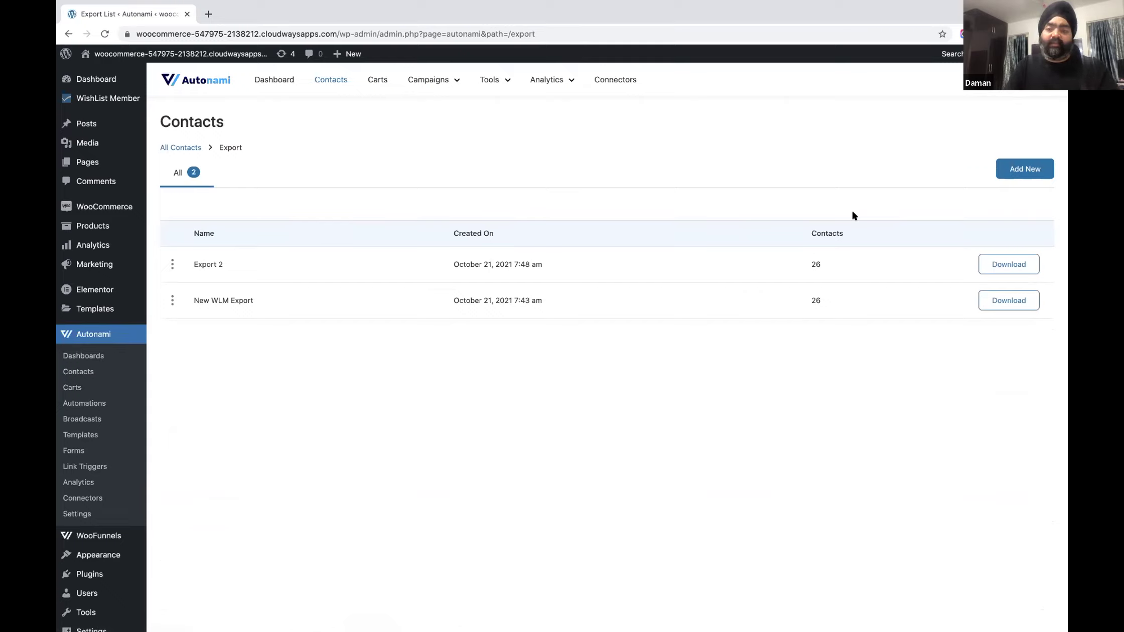
pyautogui.click(1034, 167)
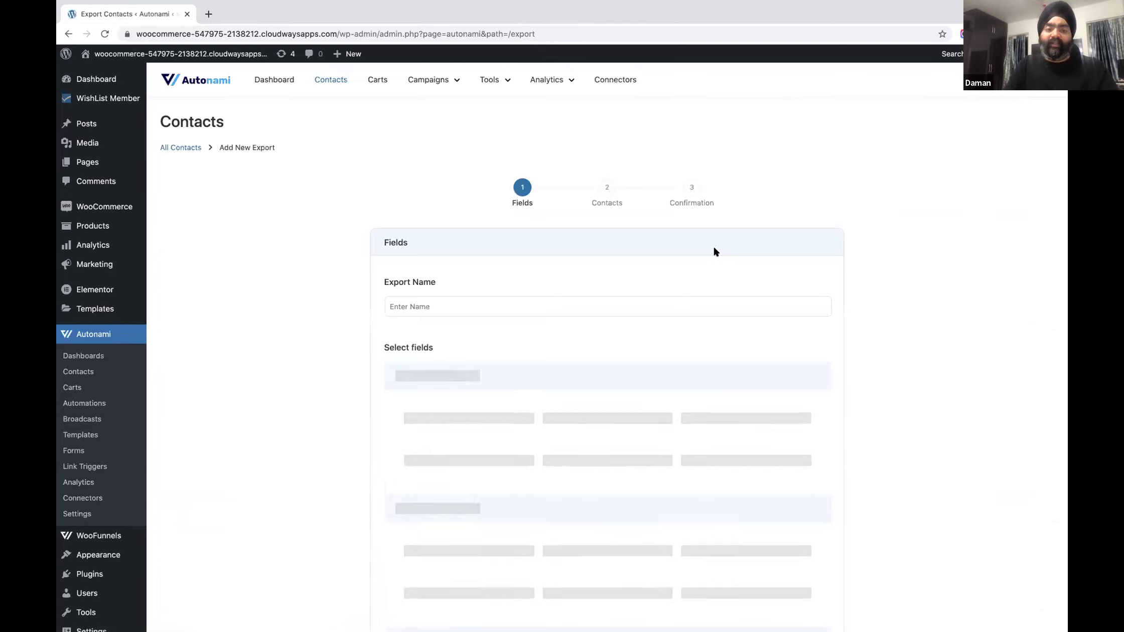
# Step: Add the Wishlist Member fields Membership Status, Registration Date and Expiration Date to the export, keeping the preselected Contact Details
pyautogui.scroll(-1, 618, 344)
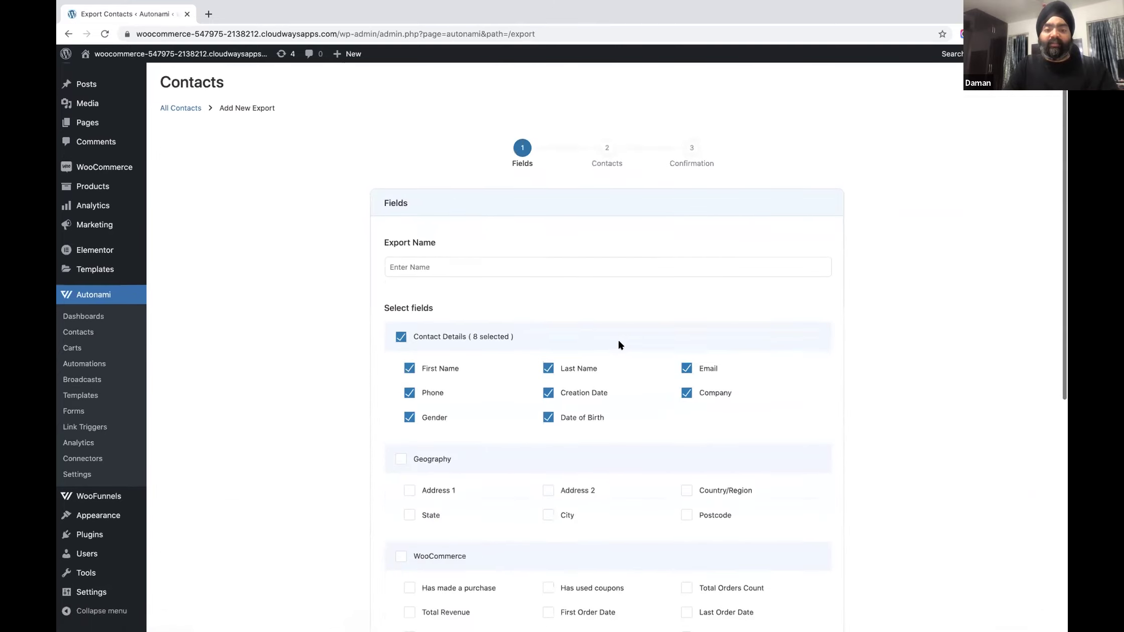
pyautogui.scroll(-2, 618, 341)
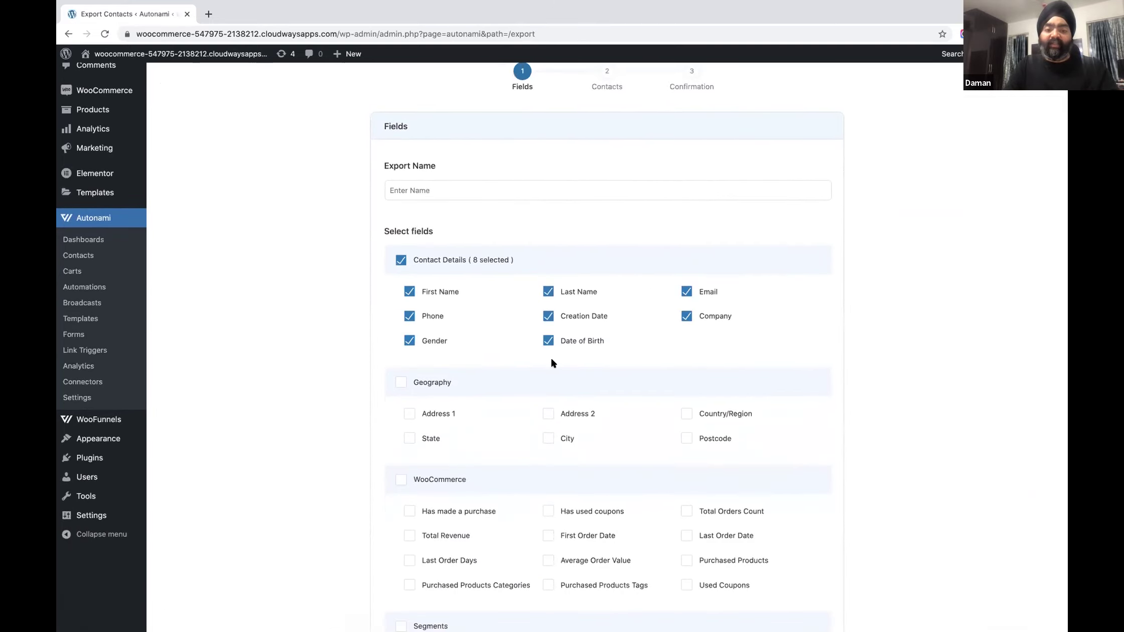
pyautogui.scroll(-2, 551, 357)
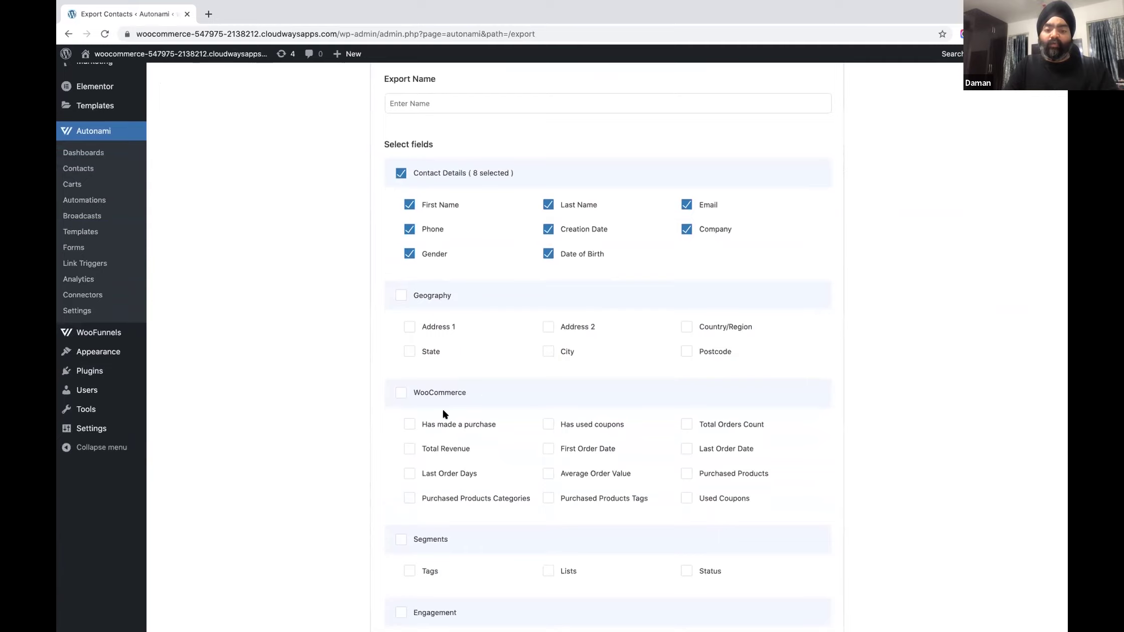
pyautogui.scroll(-2, 443, 411)
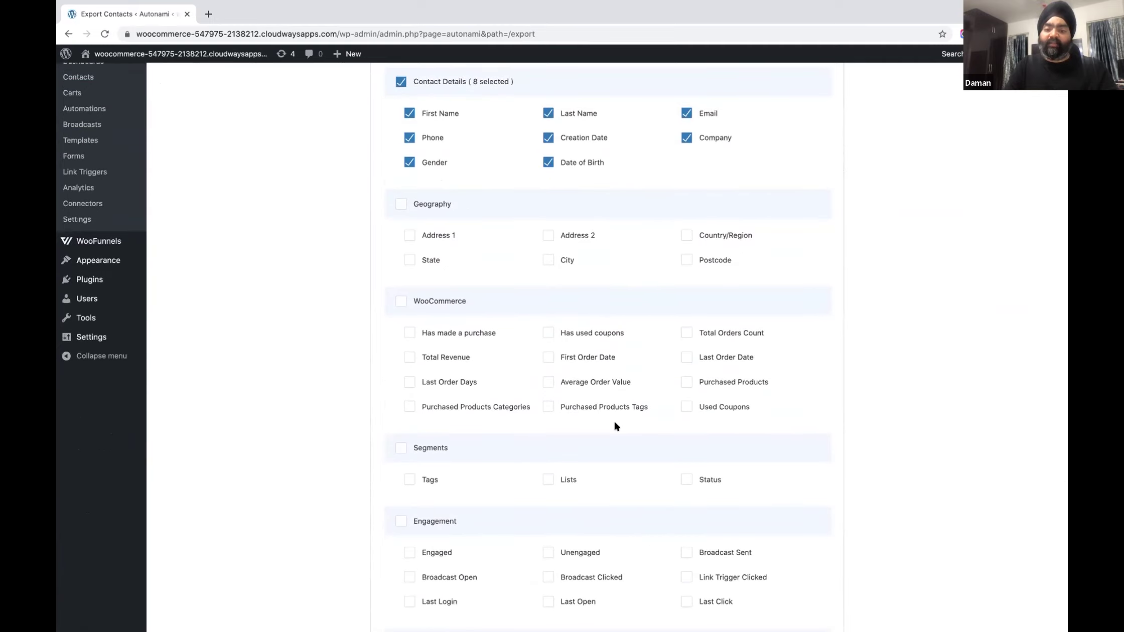
pyautogui.scroll(-2, 587, 462)
pyautogui.scroll(-2, 586, 462)
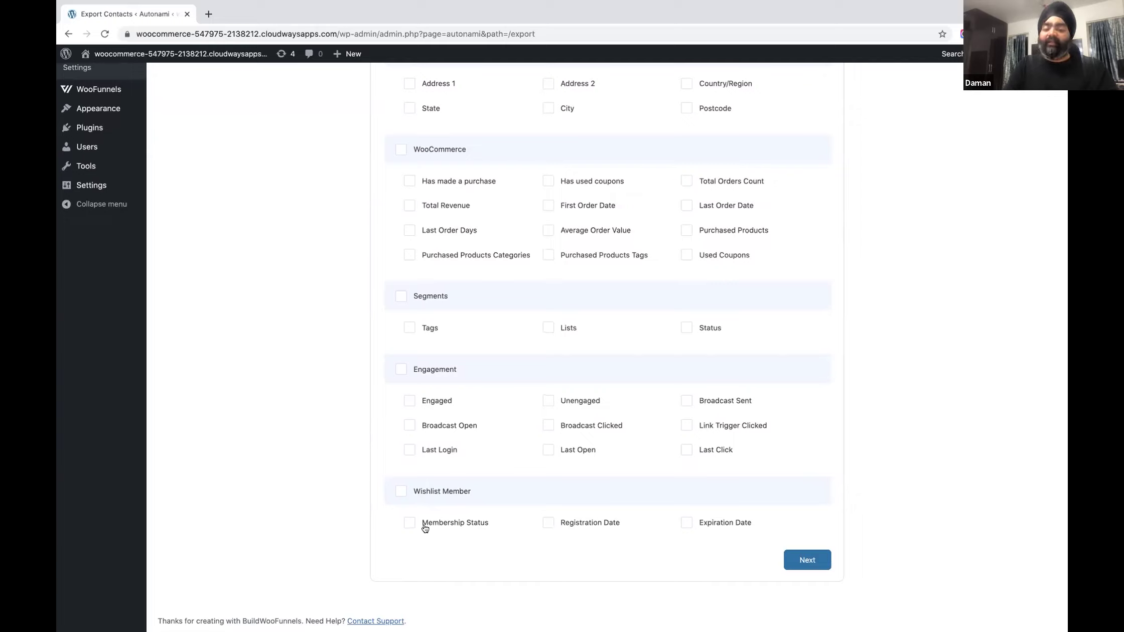
pyautogui.click(409, 526)
pyautogui.click(549, 523)
pyautogui.click(686, 523)
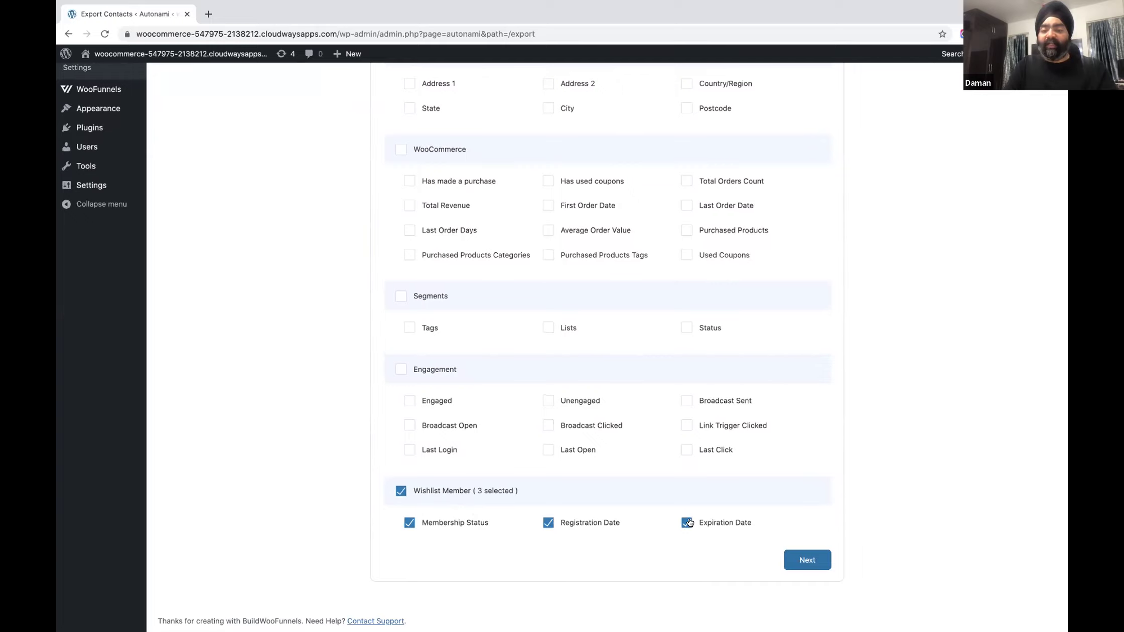
pyautogui.scroll(2, 578, 428)
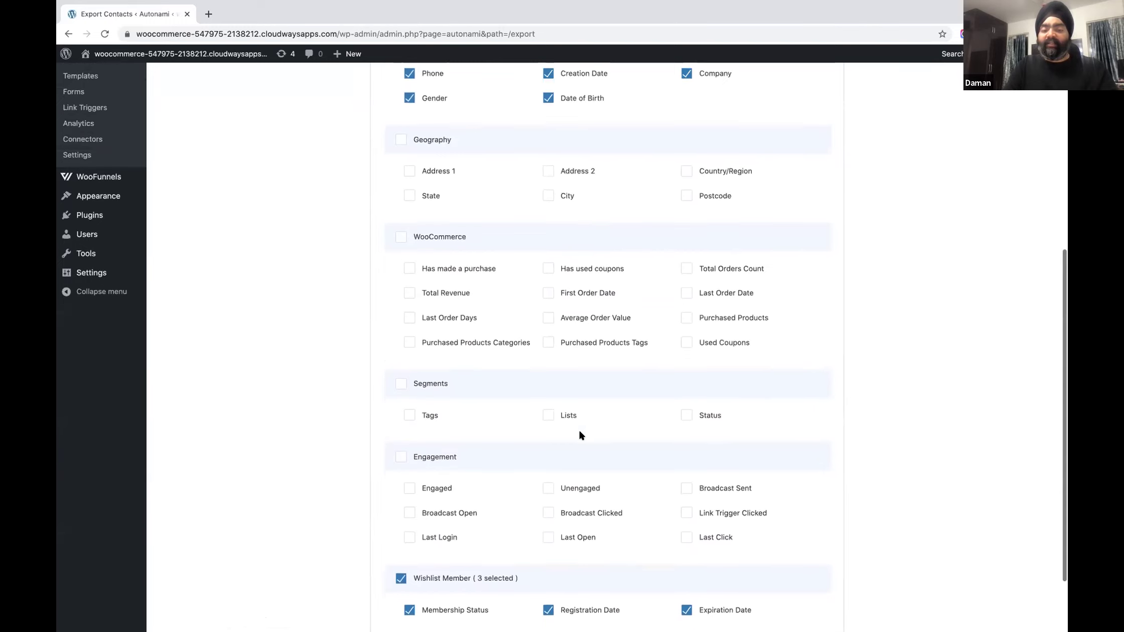
pyautogui.scroll(-2, 579, 429)
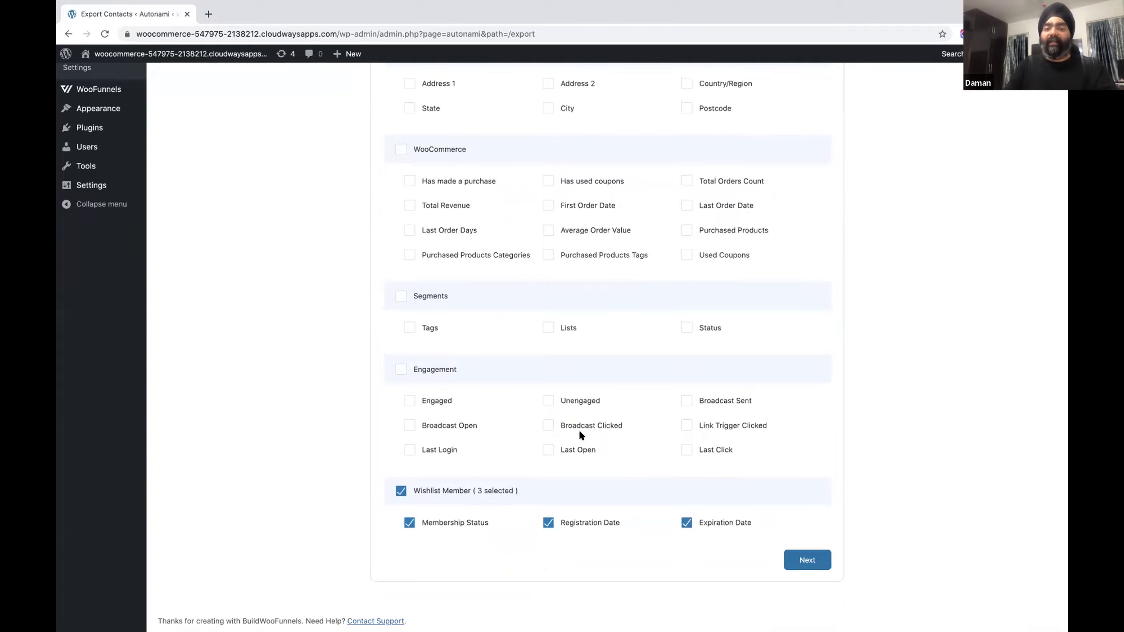
# Step: Leave the export form for the full contacts list and open the Autonami settings
pyautogui.scroll(10, 580, 433)
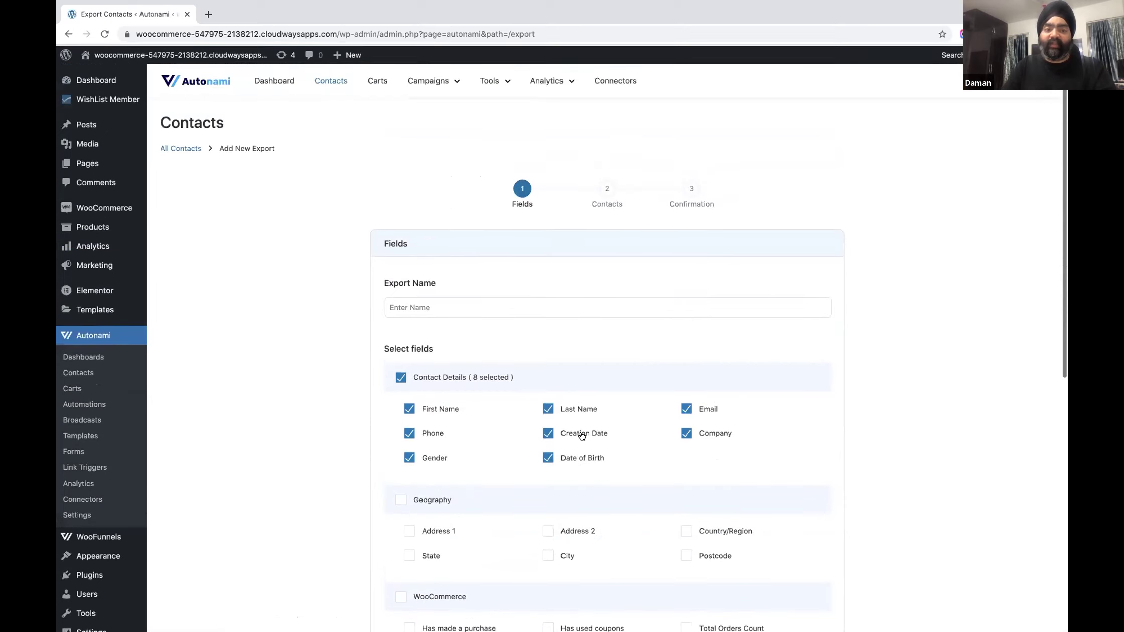
pyautogui.click(190, 149)
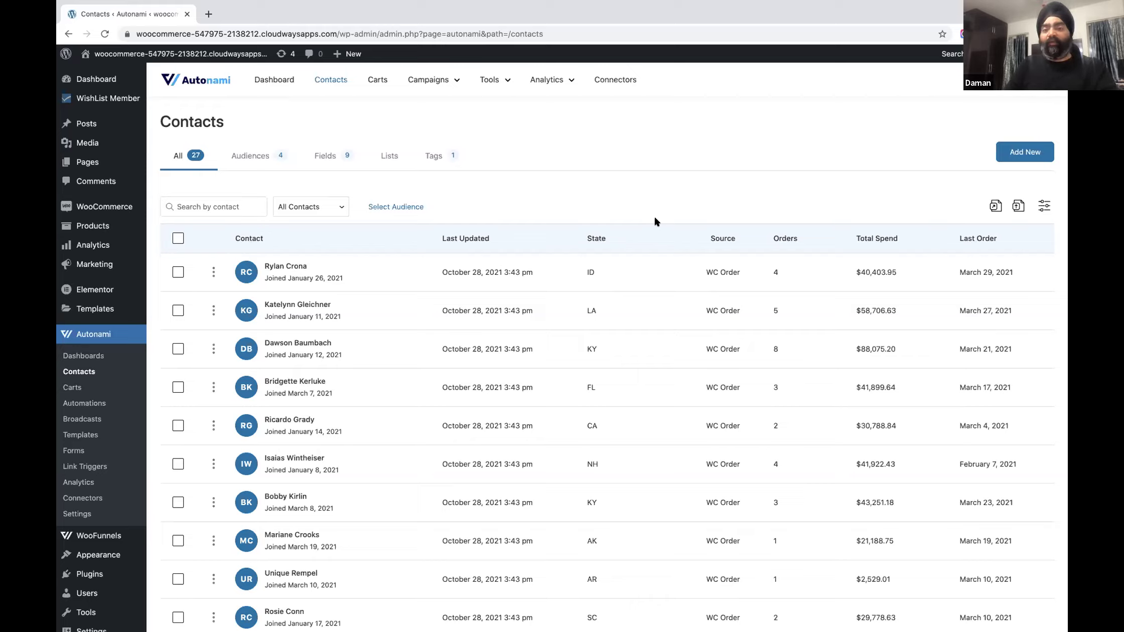
pyautogui.click(1007, 81)
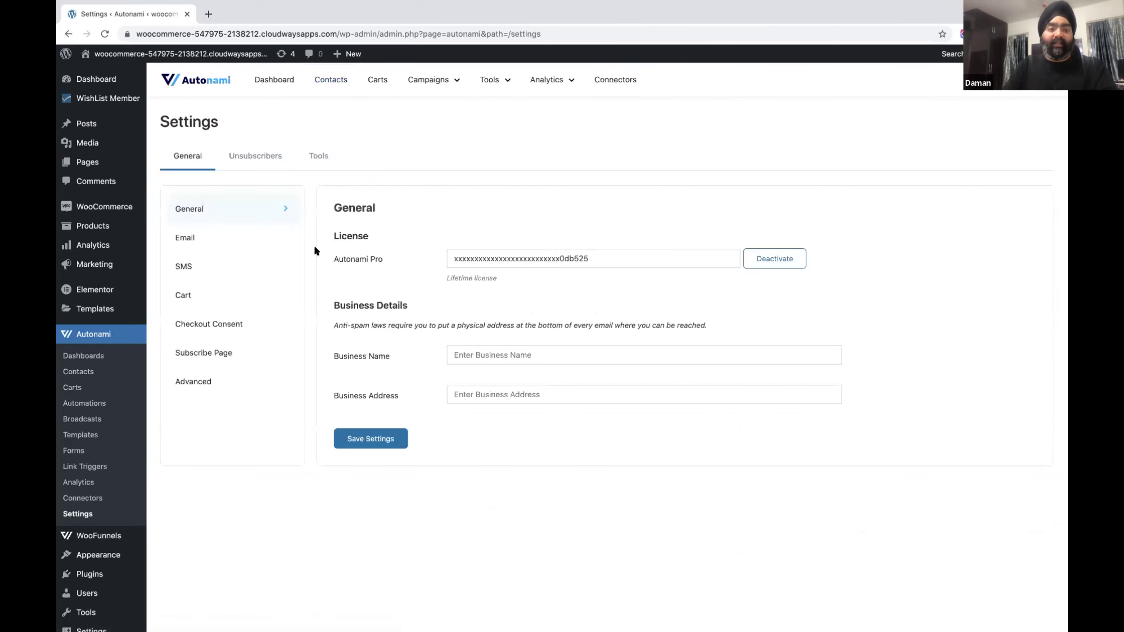
# Step: Look over the Email settings and enable the GDPR Consent notice in the Cart settings
pyautogui.click(214, 236)
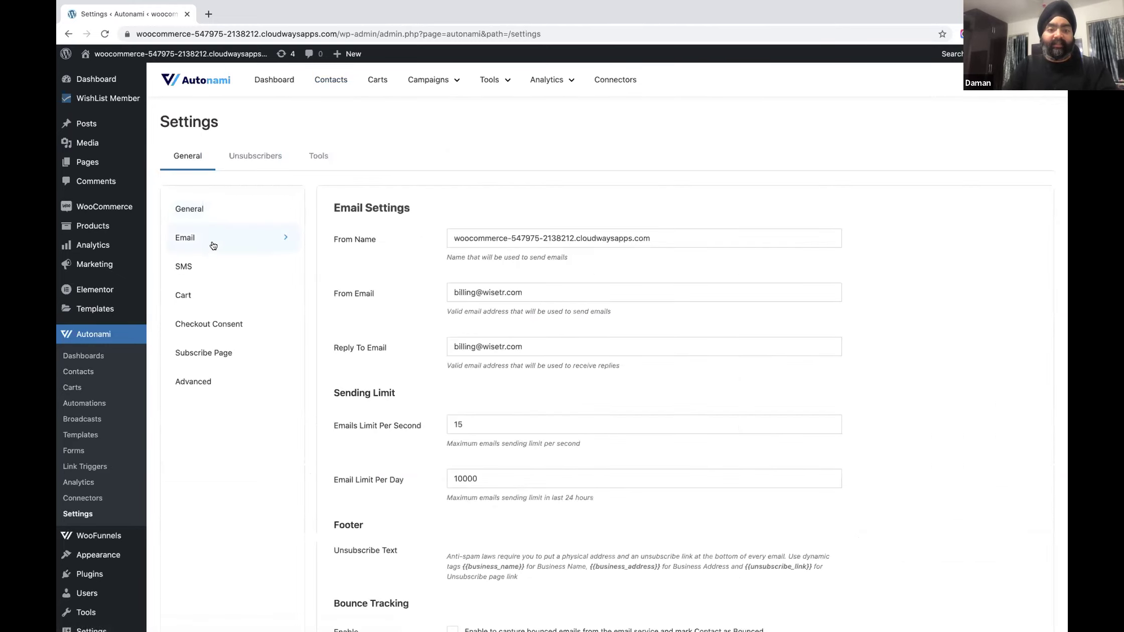
pyautogui.click(201, 302)
pyautogui.scroll(-3, 347, 353)
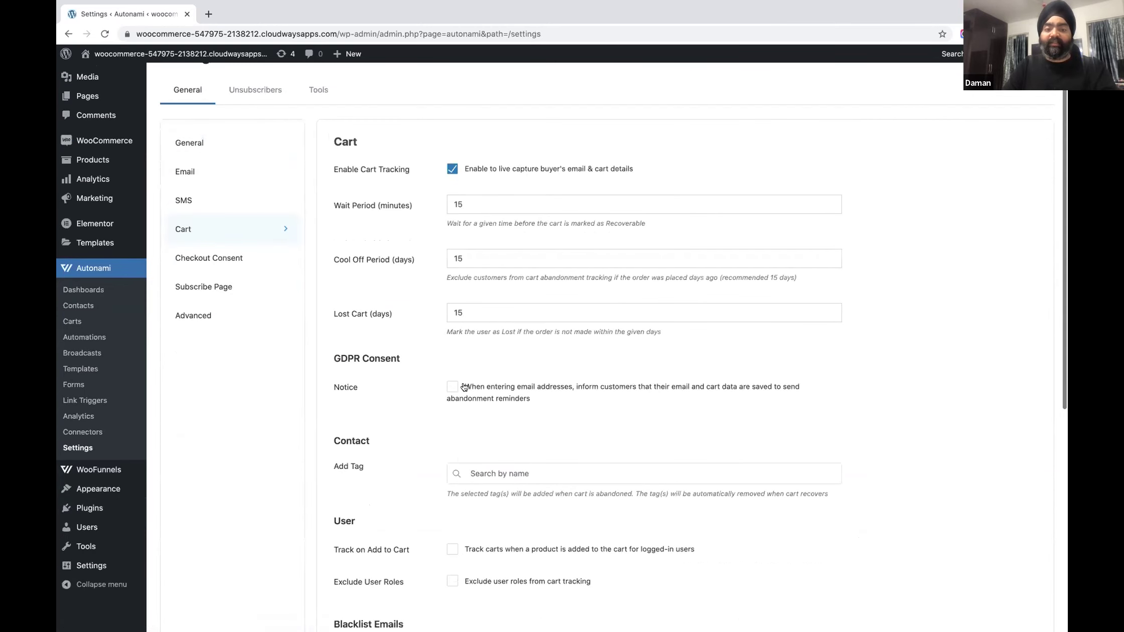
pyautogui.click(451, 390)
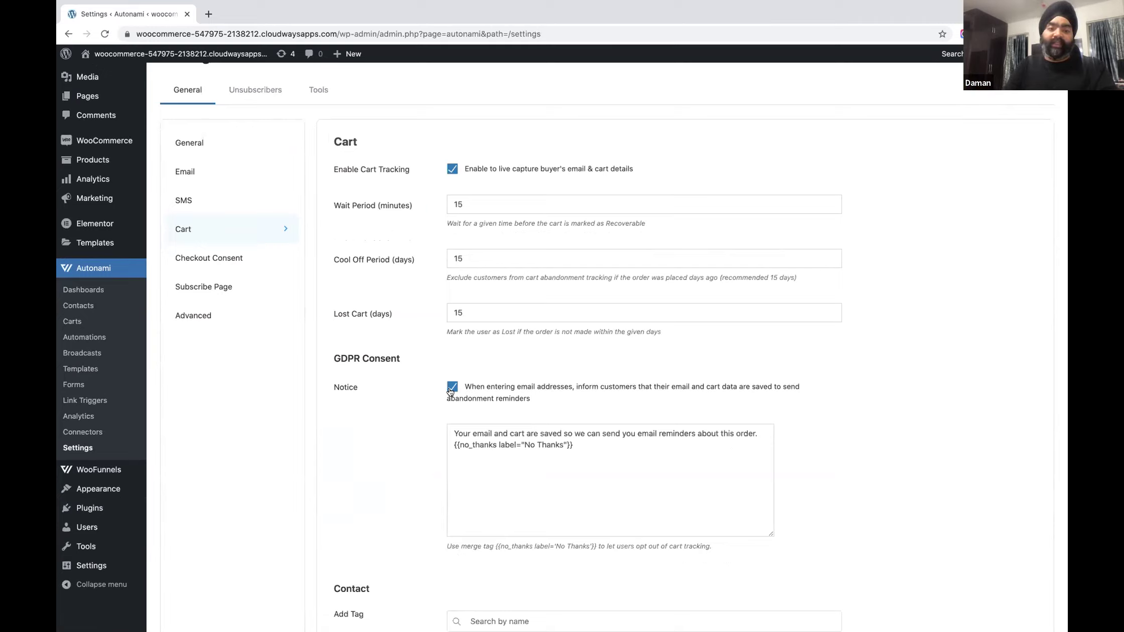
# Step: Enable marketing consent in the Checkout Consent settings, with EU Contacts set to Unchecked and Non-EU Contacts set to Checked
pyautogui.click(226, 258)
pyautogui.click(451, 203)
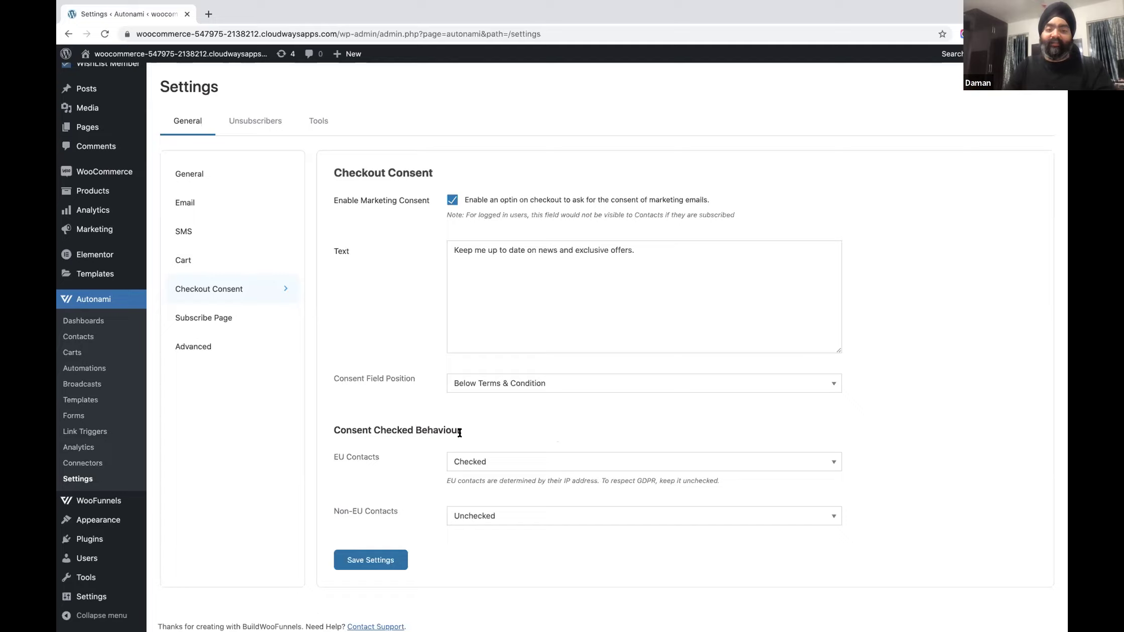
pyautogui.click(500, 464)
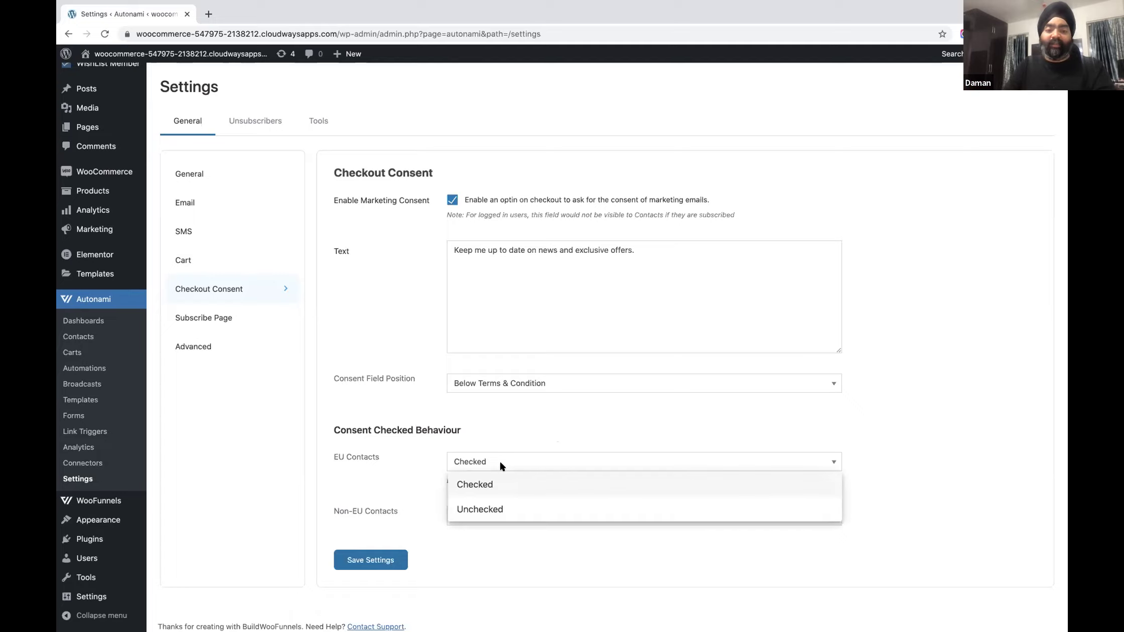
pyautogui.click(497, 508)
pyautogui.click(484, 514)
pyautogui.click(476, 537)
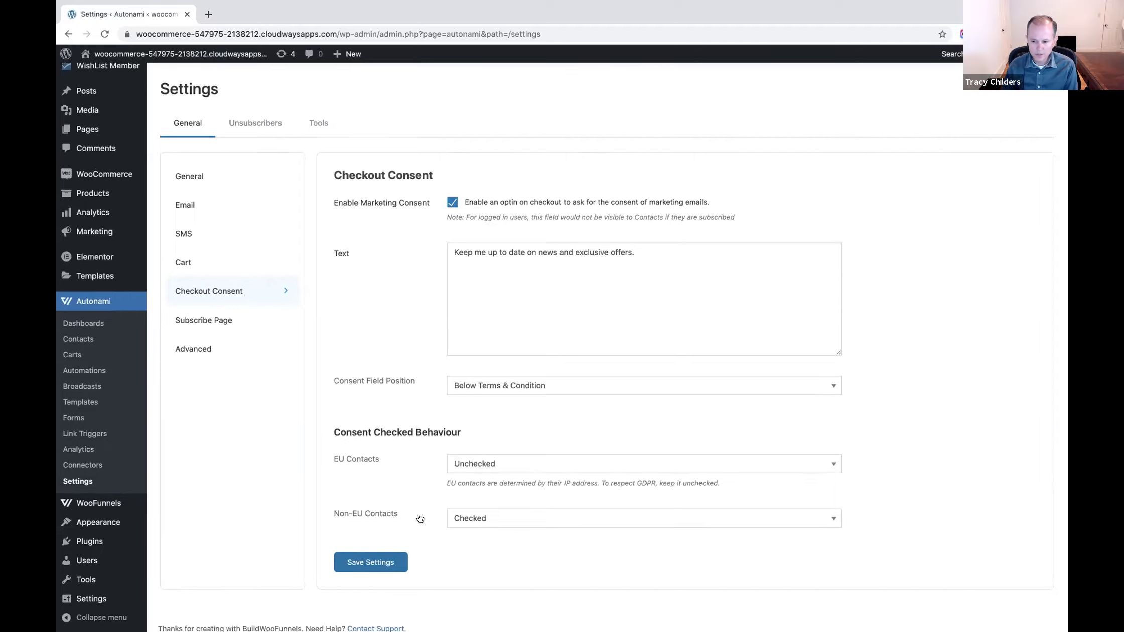
pyautogui.scroll(2, 422, 517)
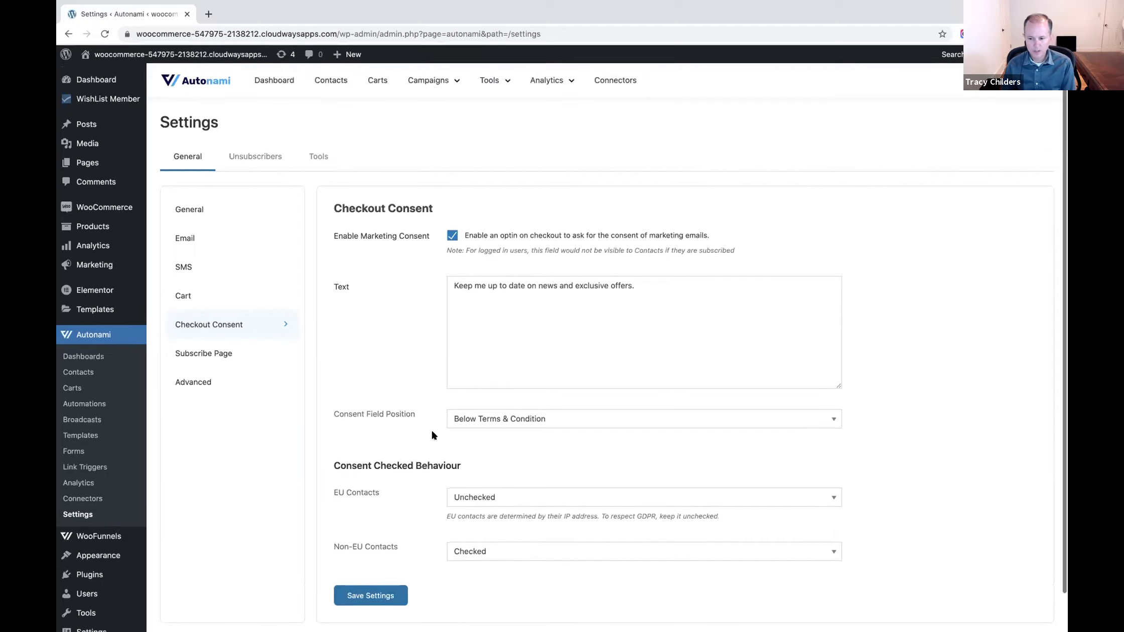
# Step: Check the recoverable carts and return to the contacts list
pyautogui.click(382, 81)
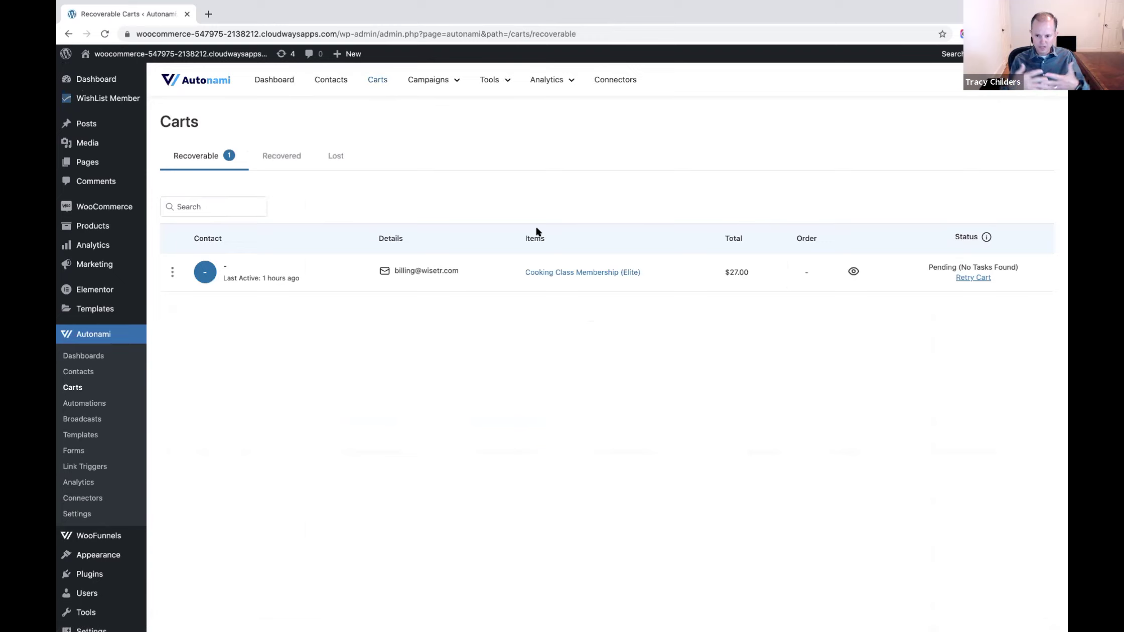
pyautogui.click(345, 87)
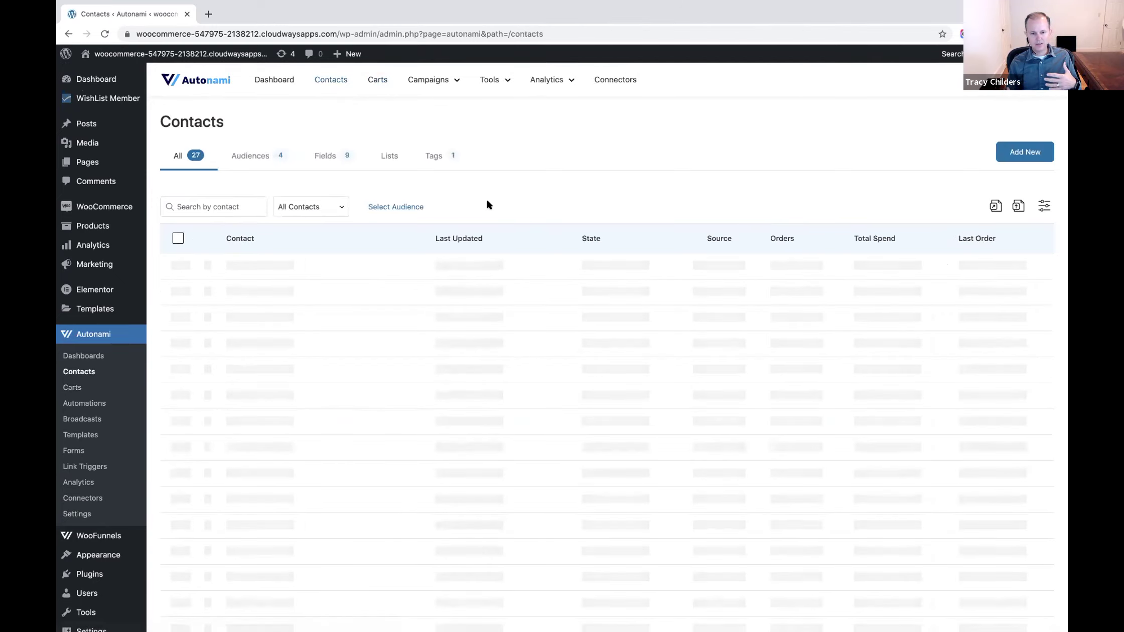
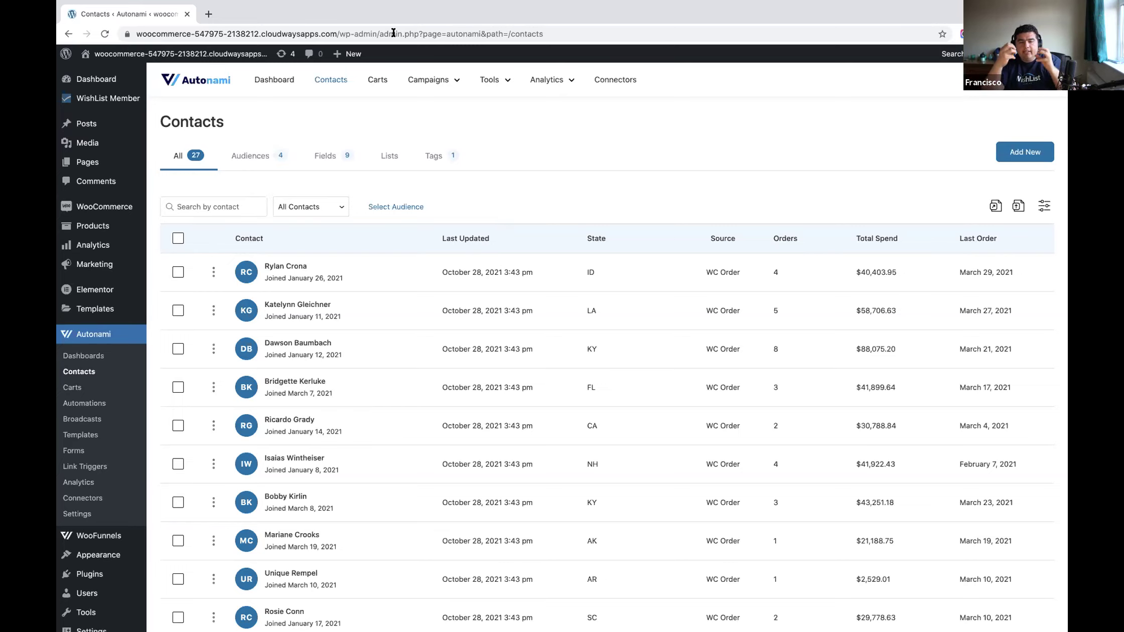
pyautogui.moveTo(517, 4)
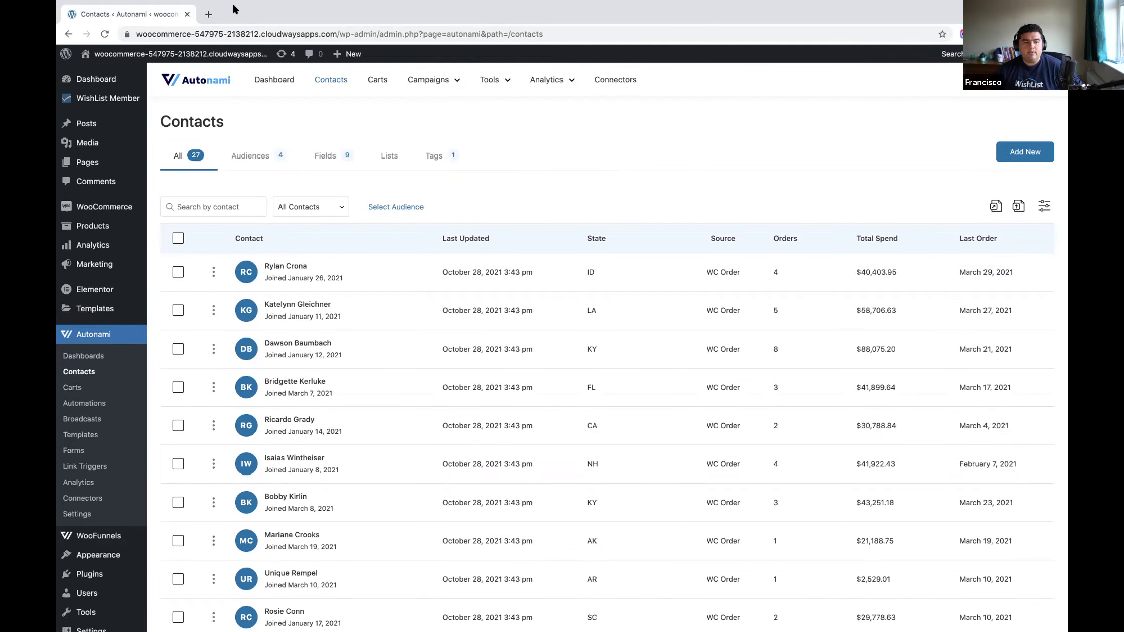
# Step: Go to buildwoofunnels.com in a new browser tab and open the Autonami section of its documentation
pyautogui.click(209, 15)
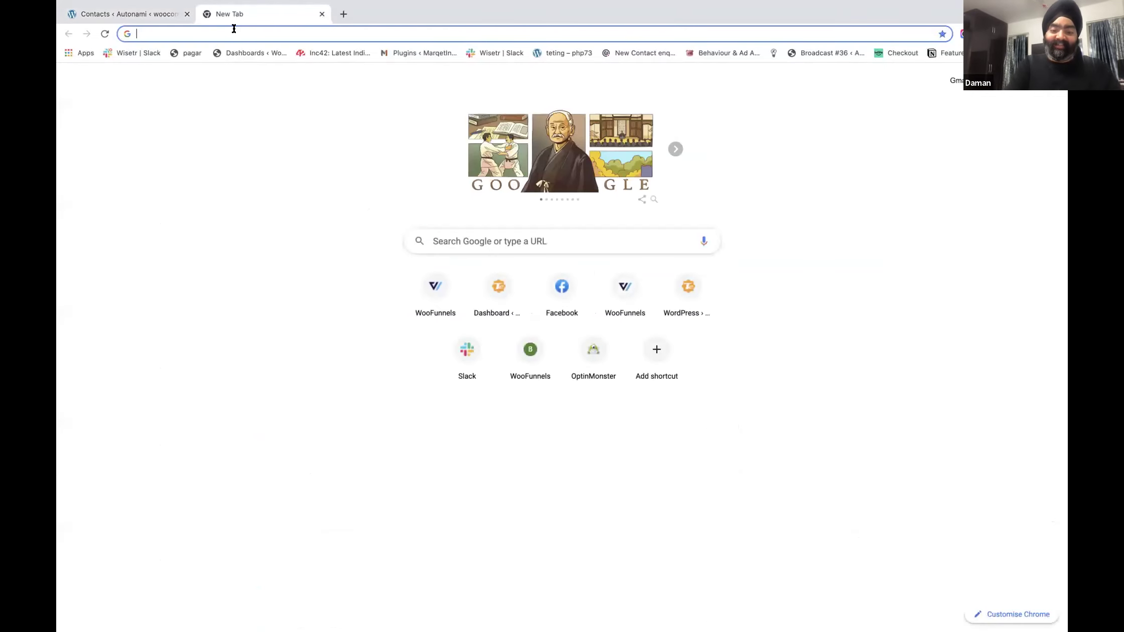
pyautogui.write('bui')
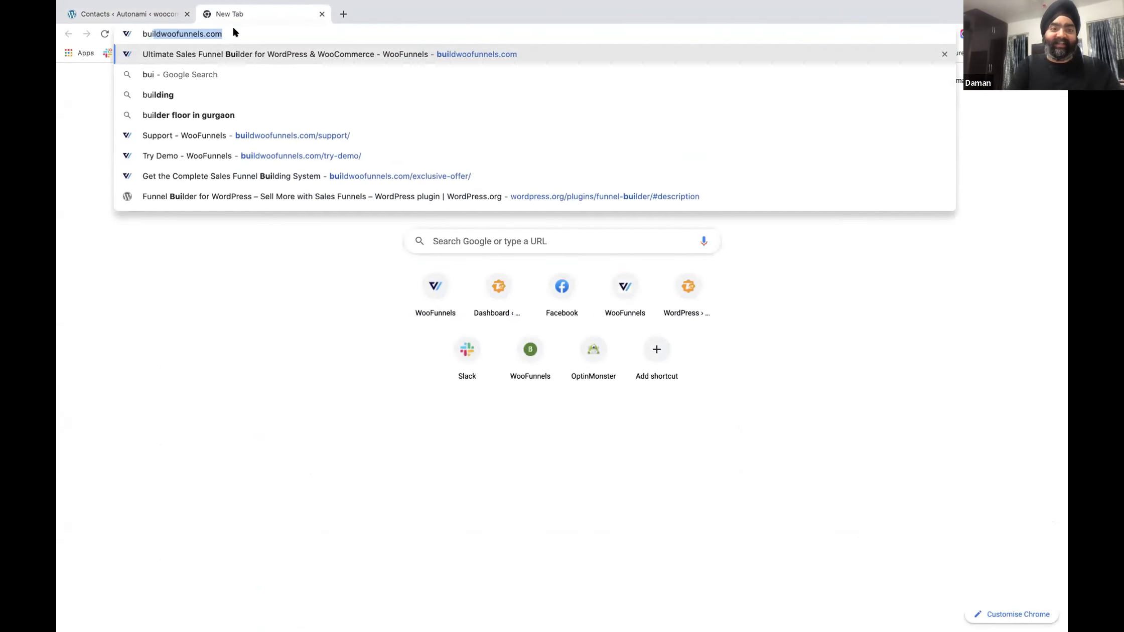
pyautogui.press('Return')
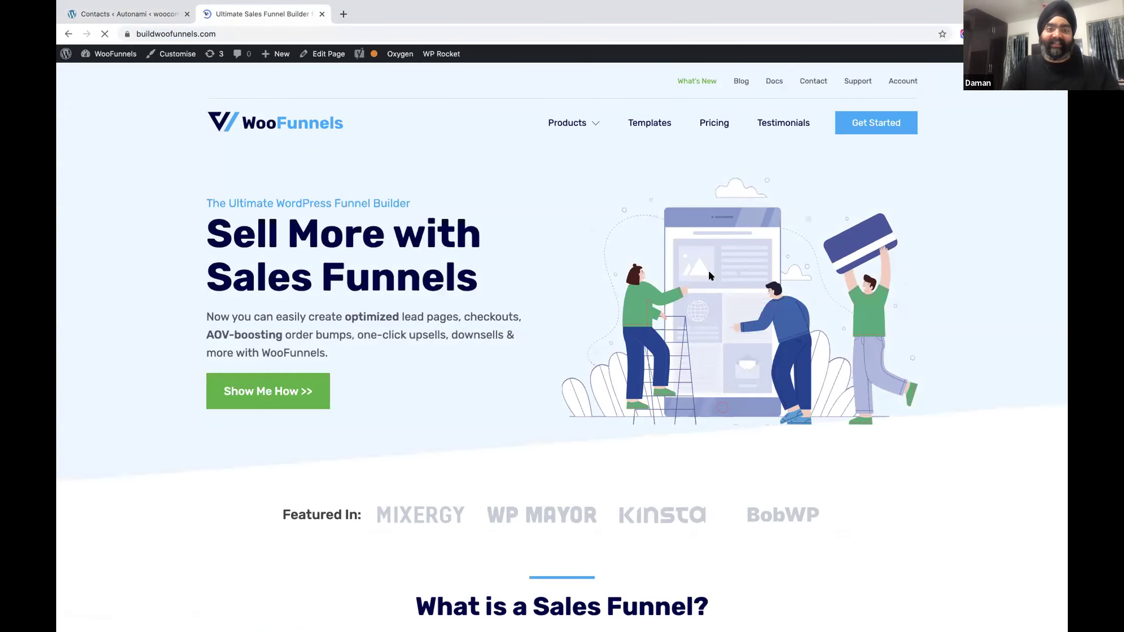
pyautogui.scroll(-5, 575, 445)
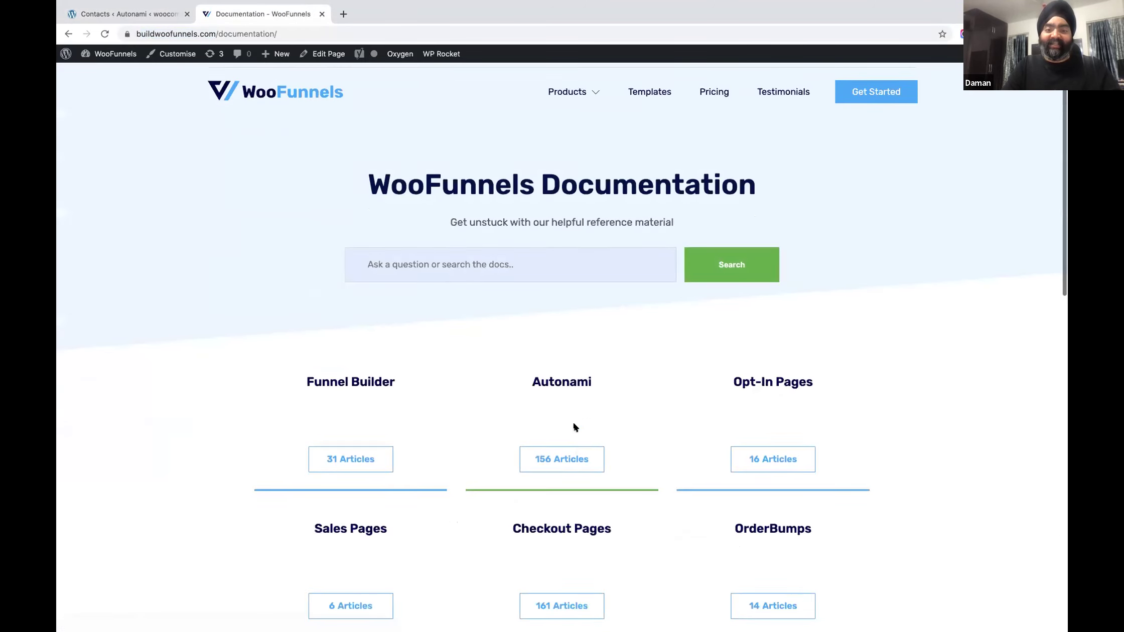
pyautogui.click(562, 377)
# Step: Browse the Autonami documentation topics, from contacts and automations through settings, integrations, connectors and how-to articles
pyautogui.scroll(-10, 562, 394)
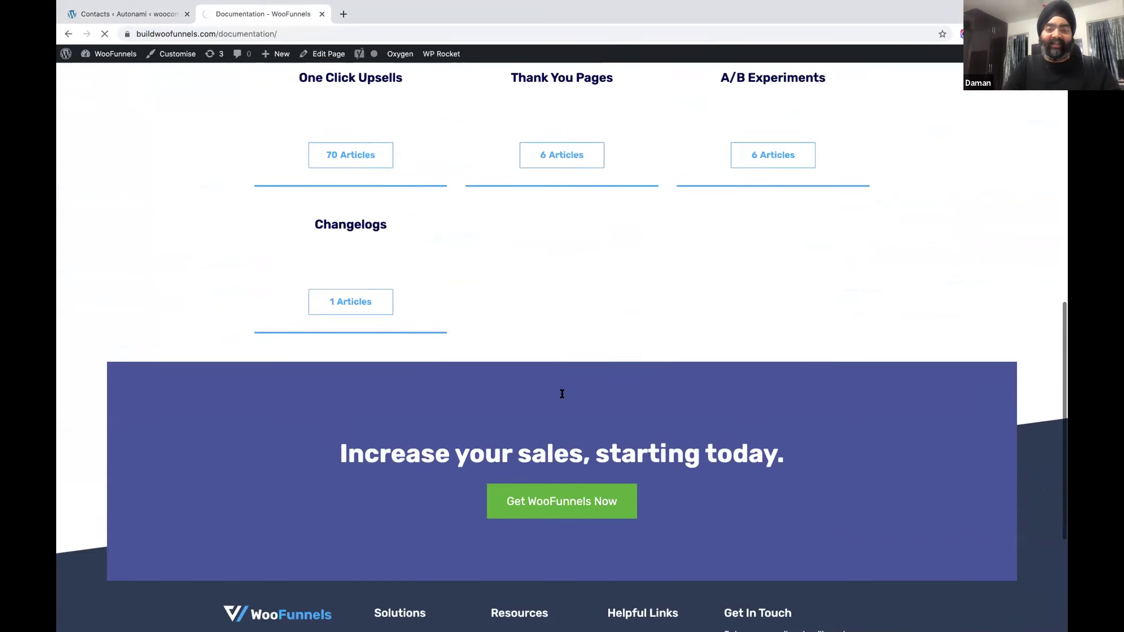
pyautogui.scroll(-10, 561, 394)
pyautogui.scroll(-9, 564, 440)
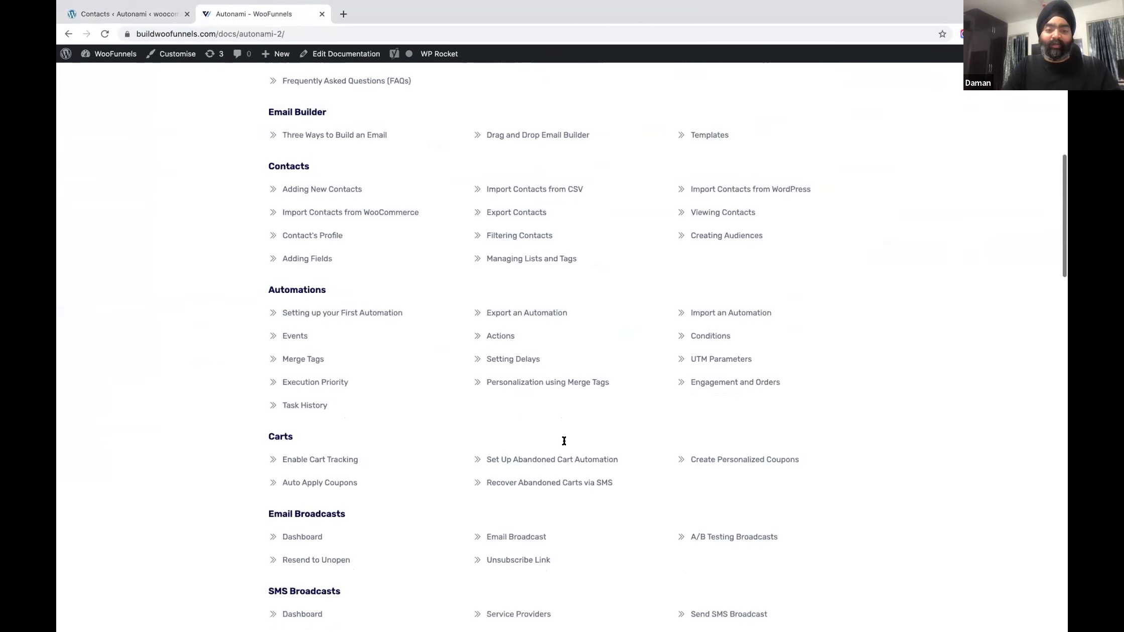
pyautogui.scroll(-6, 563, 441)
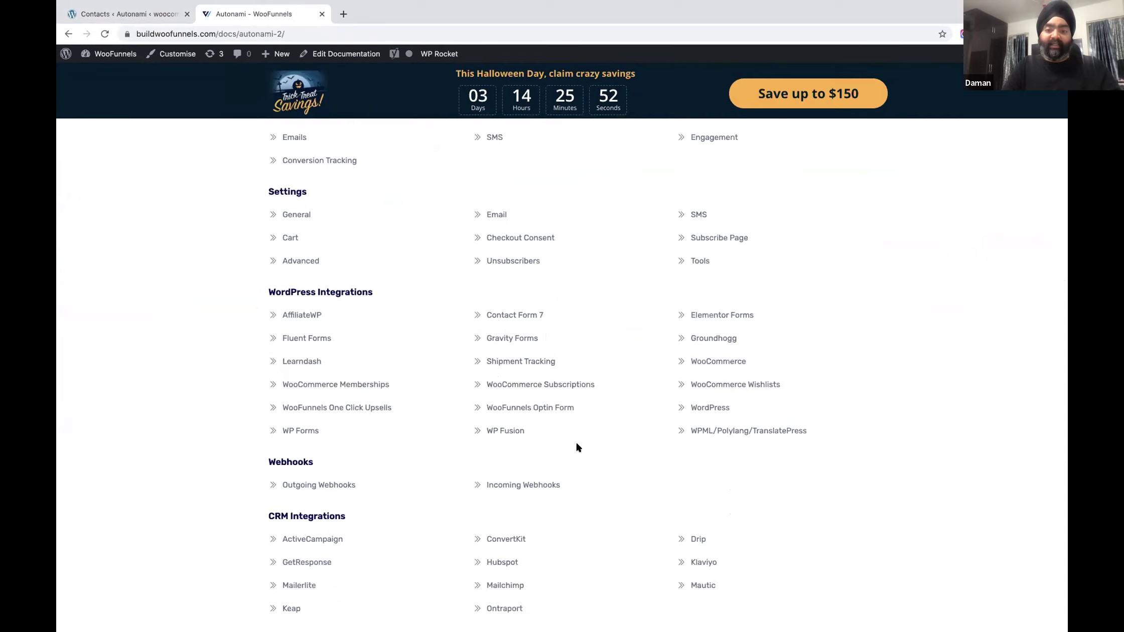
pyautogui.scroll(-1, 573, 441)
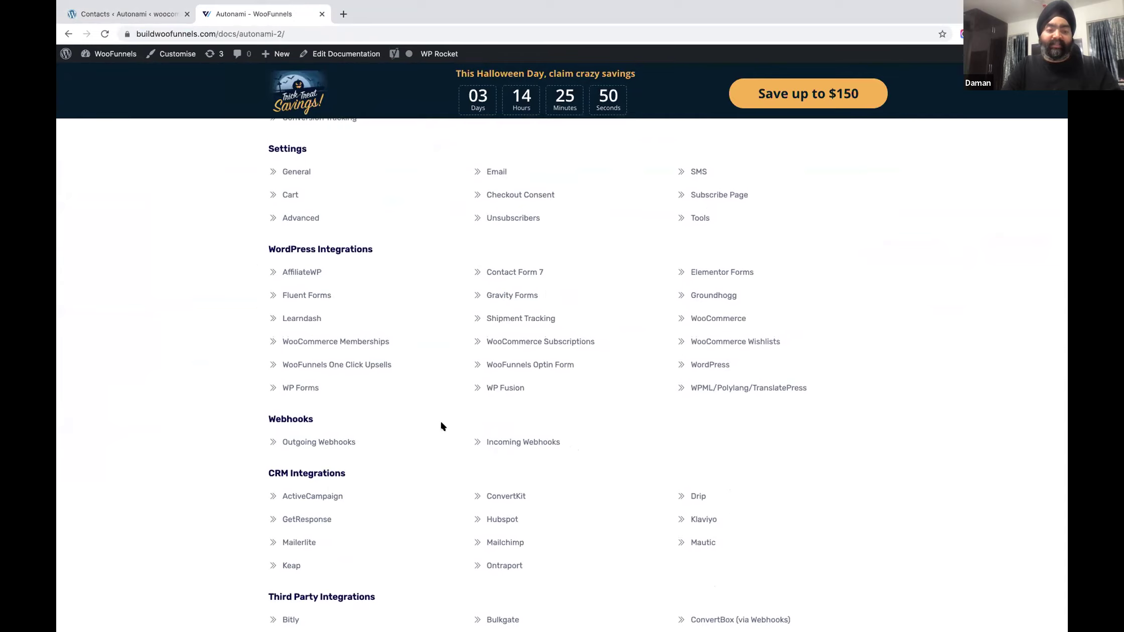
pyautogui.scroll(-2, 441, 423)
pyautogui.scroll(-1, 441, 423)
pyautogui.scroll(-1, 448, 415)
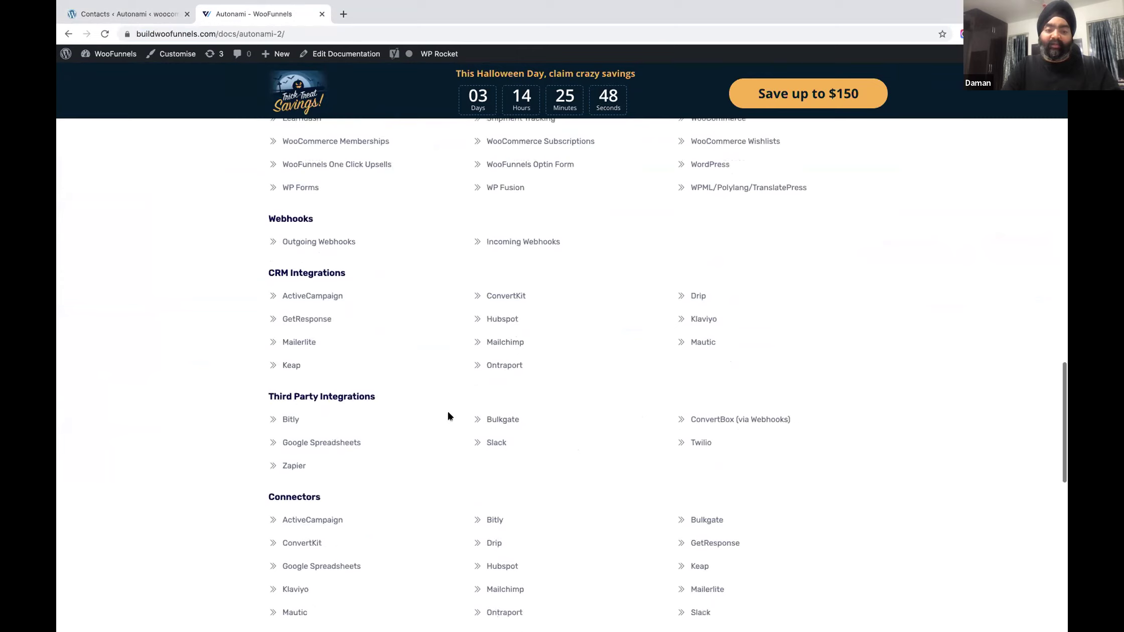
pyautogui.scroll(-1, 384, 447)
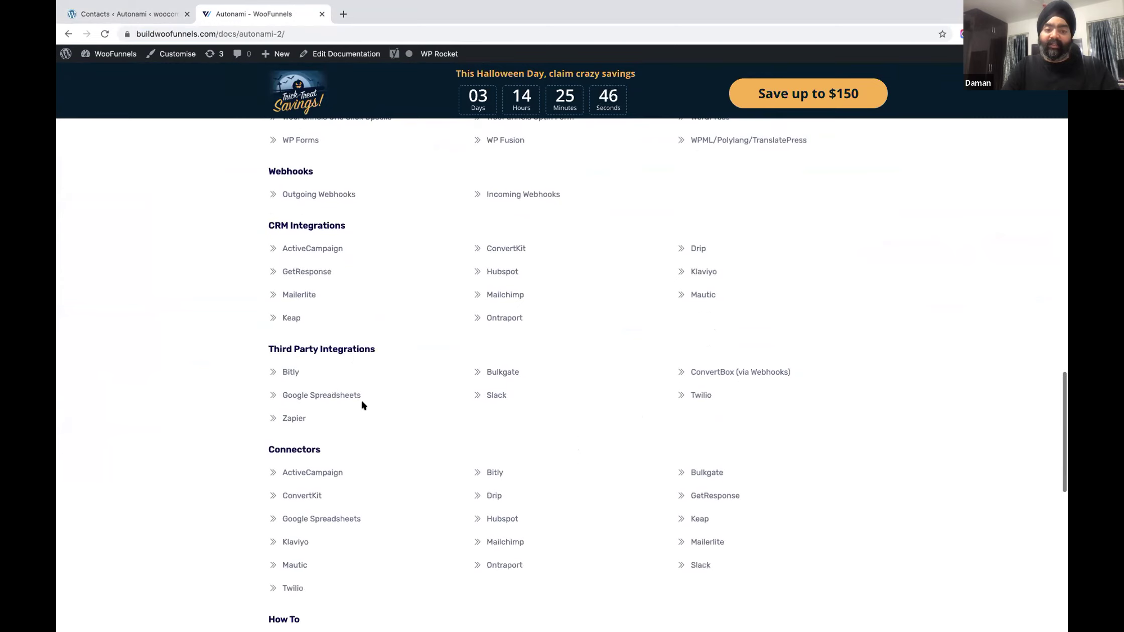
pyautogui.scroll(-1, 379, 439)
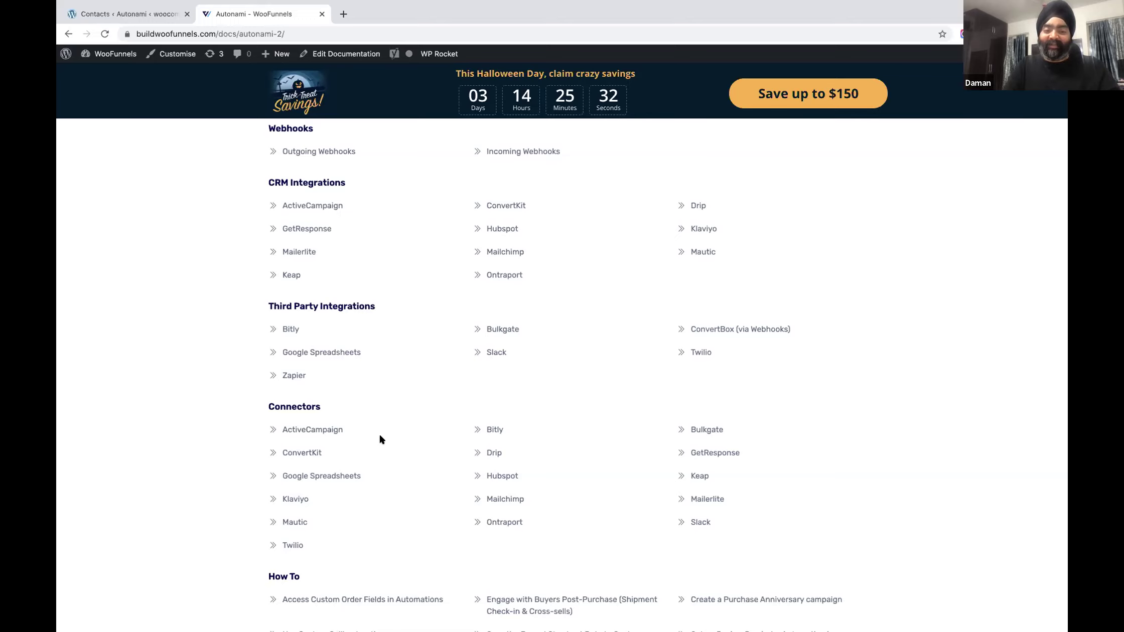
pyautogui.scroll(-2, 380, 439)
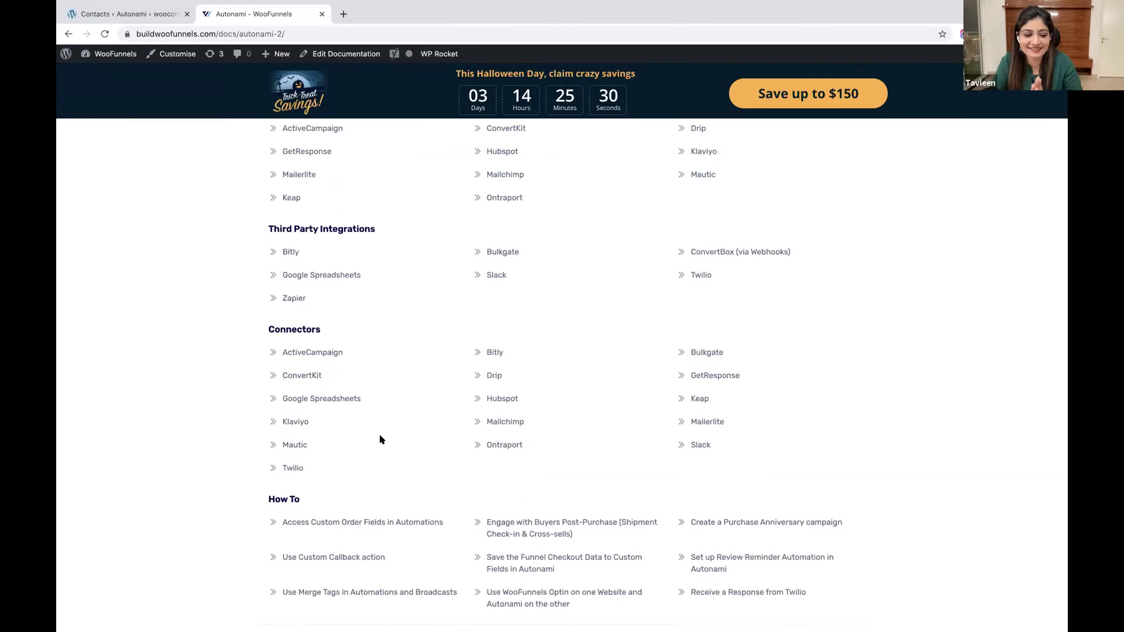
pyautogui.scroll(3, 379, 433)
# Step: Open the Choosing Email Service Provider article under Email Deliverability and read the recommended SMTP service providers
pyautogui.click(132, 18)
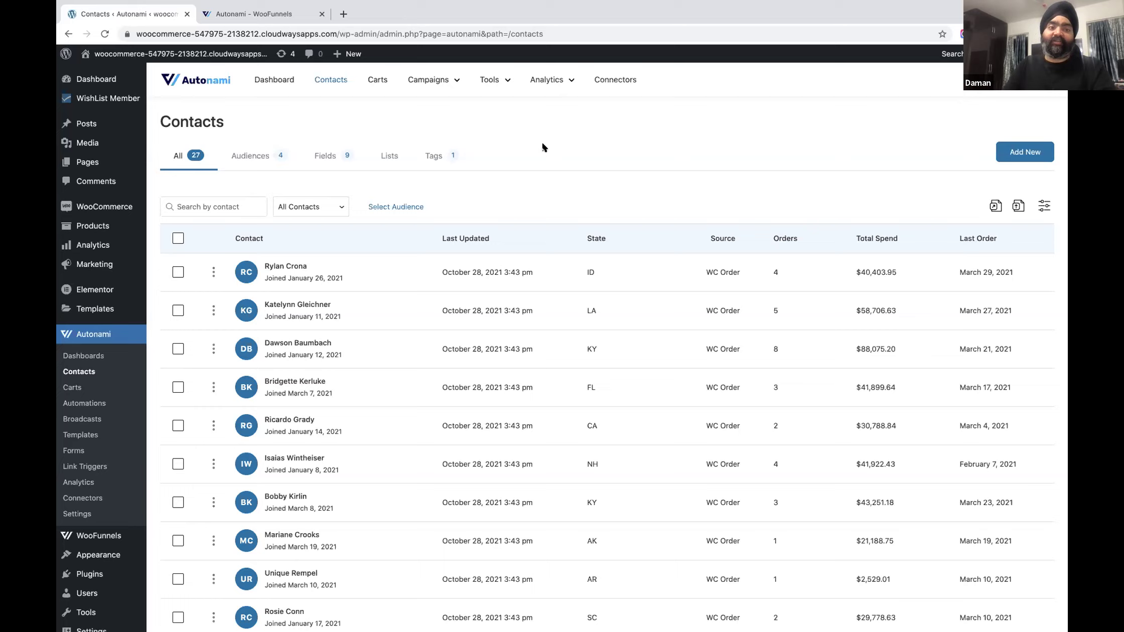
pyautogui.click(253, 15)
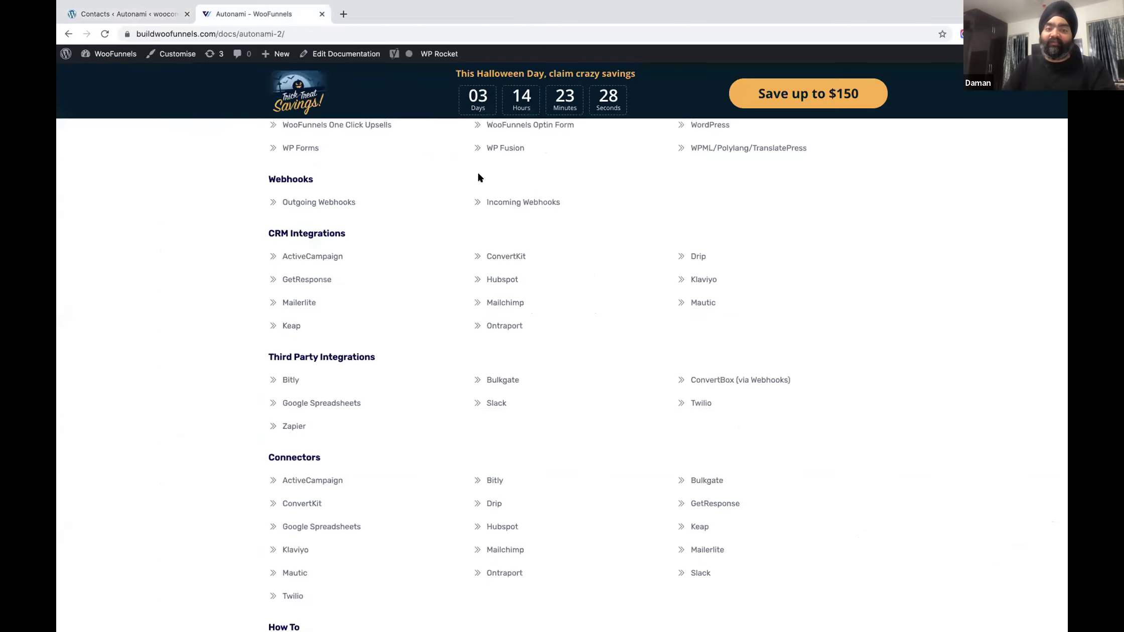
pyautogui.scroll(10, 477, 177)
pyautogui.scroll(10, 477, 176)
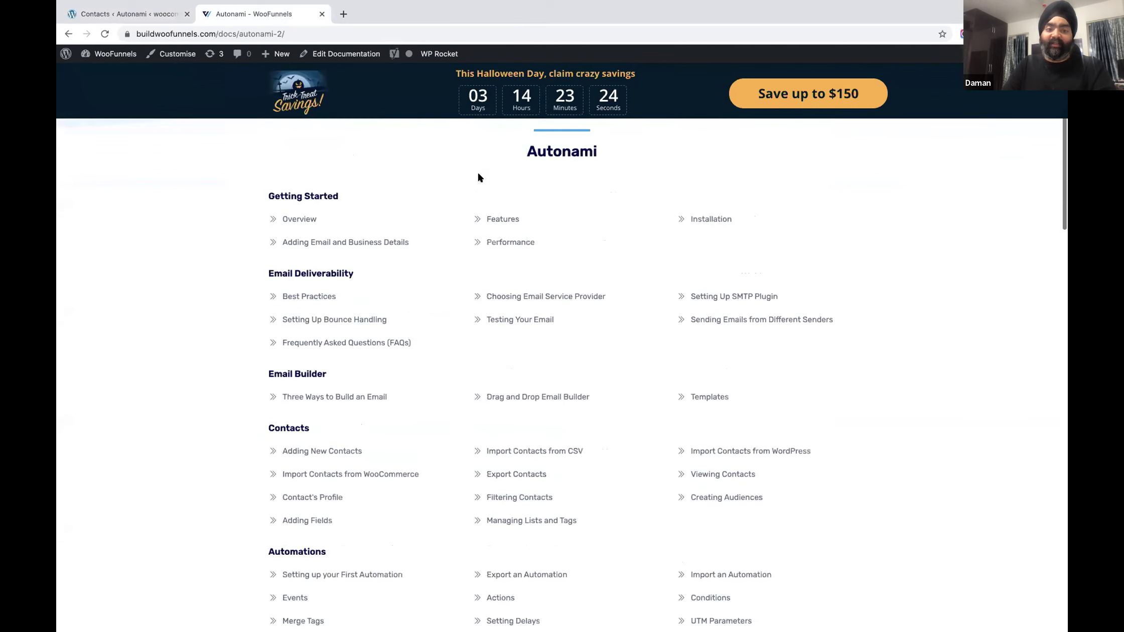
pyautogui.click(516, 297)
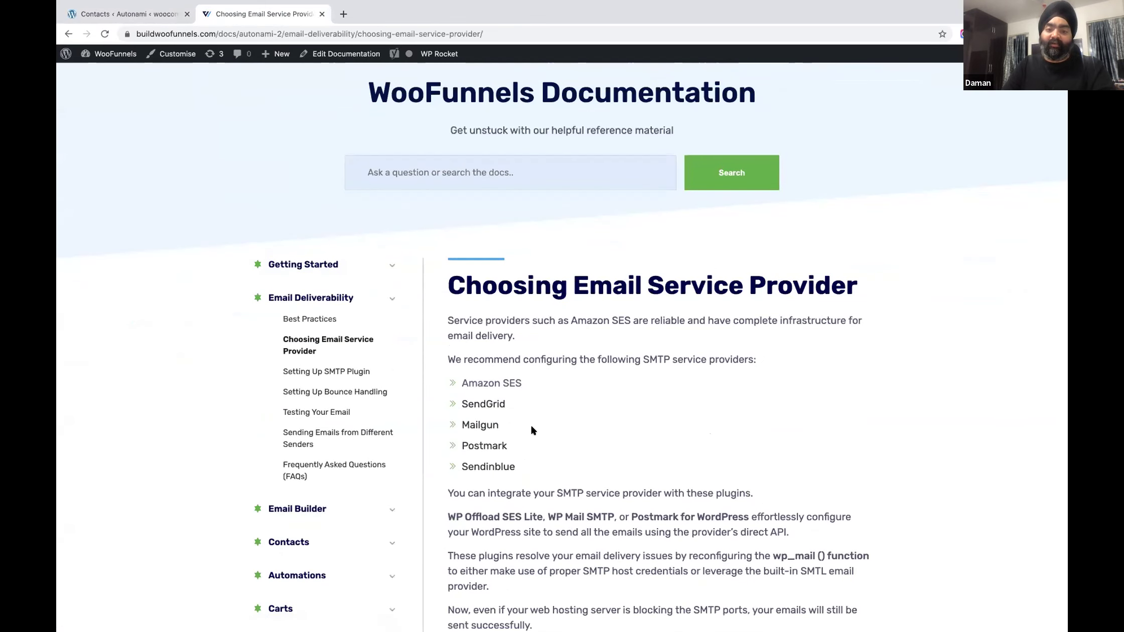
pyautogui.scroll(-2, 530, 423)
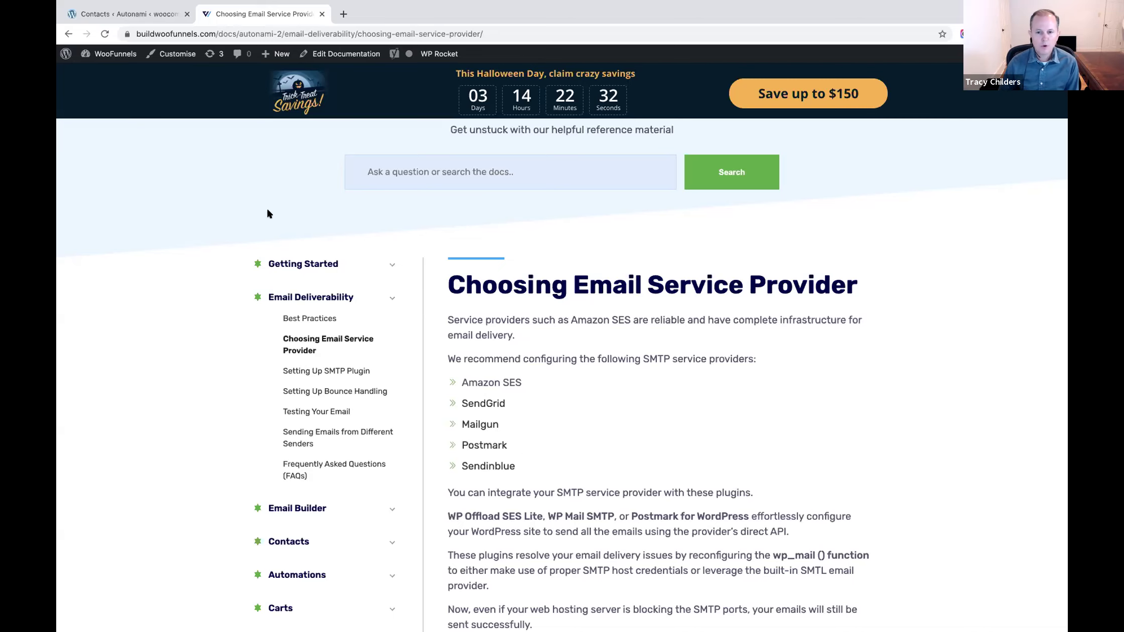
pyautogui.click(135, 15)
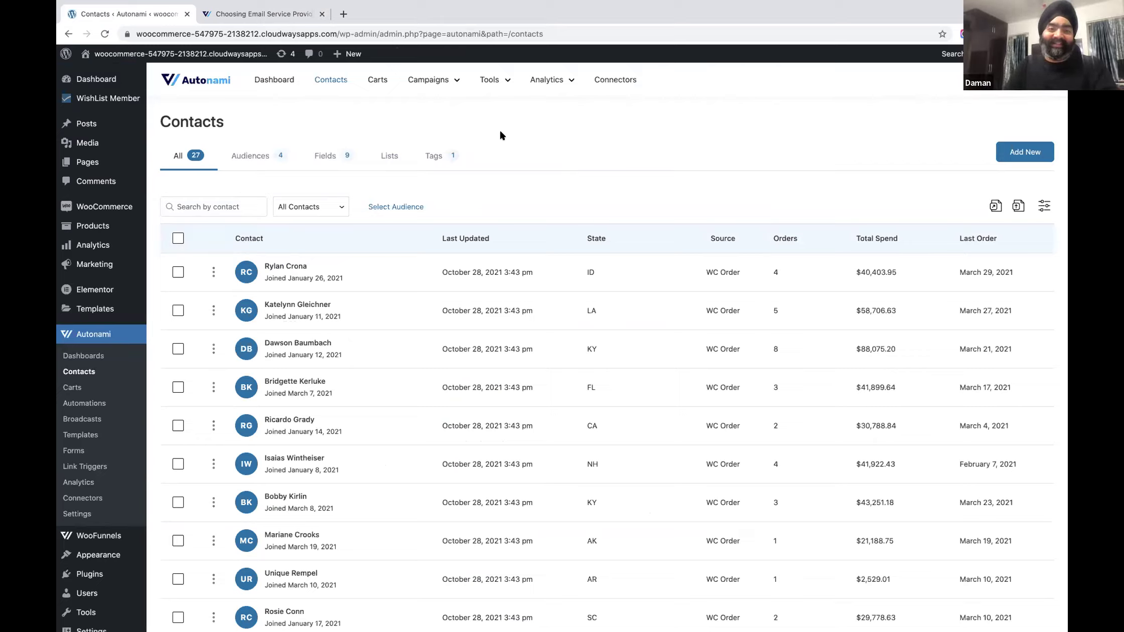
pyautogui.click(276, 14)
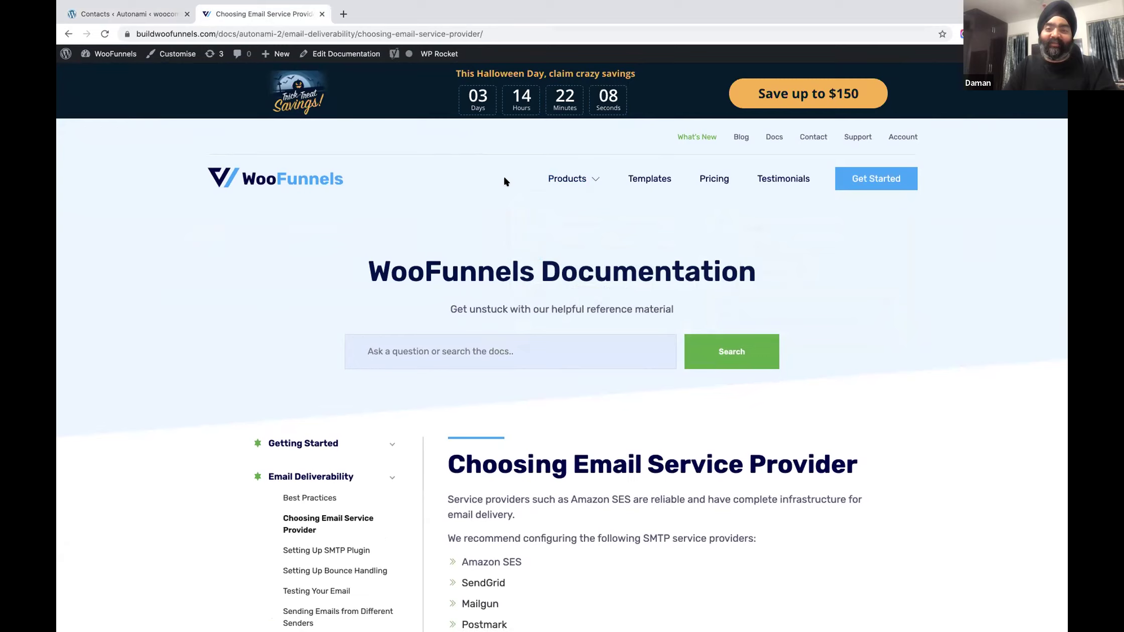
pyautogui.moveTo(557, 175)
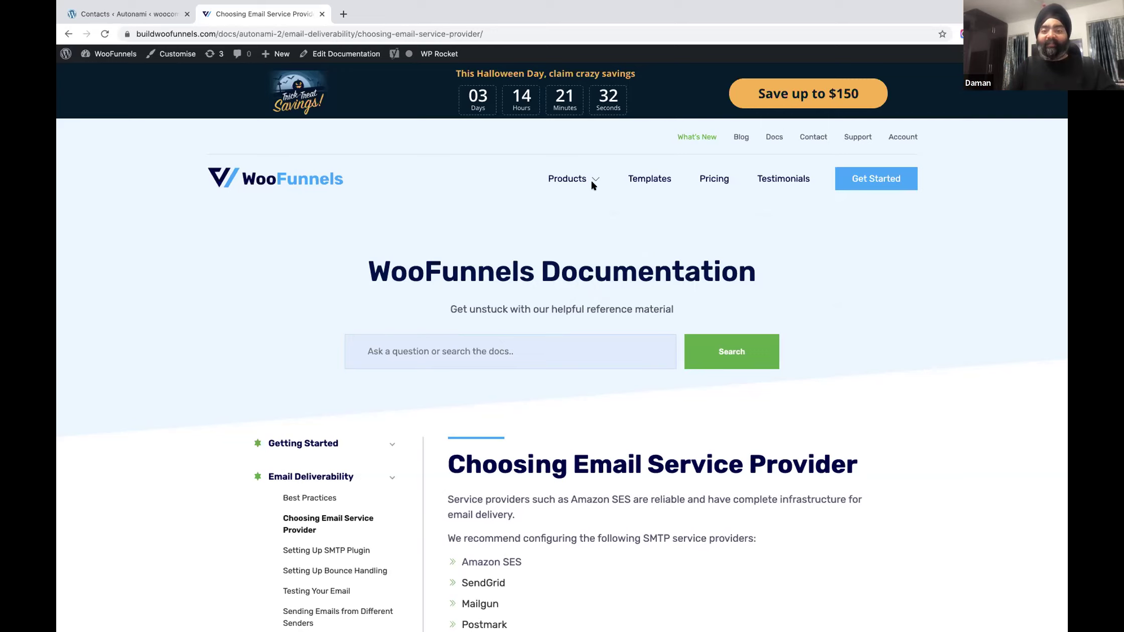
pyautogui.moveTo(592, 180)
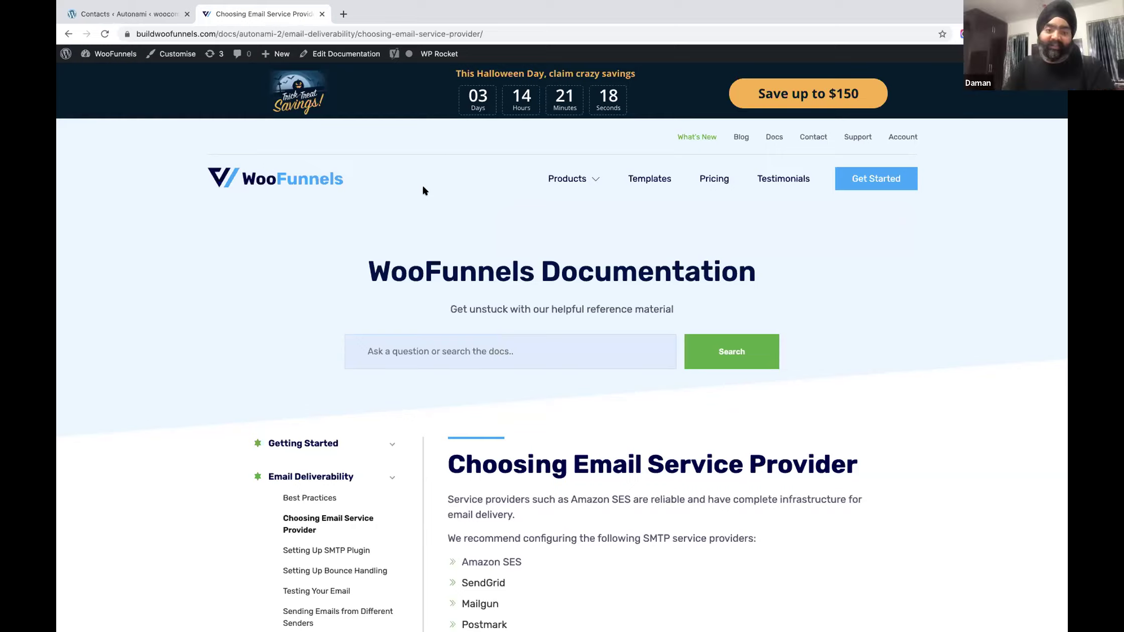
# Step: Switch back to the Autonami site and review the recoverable, recovered and lost carts
pyautogui.click(157, 15)
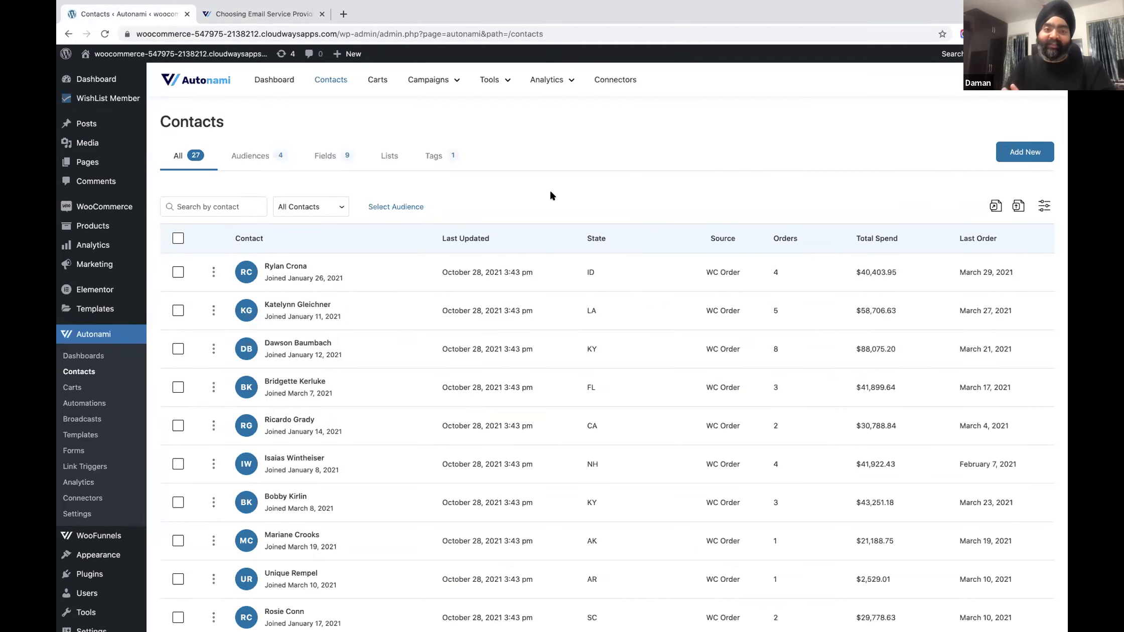
pyautogui.click(378, 79)
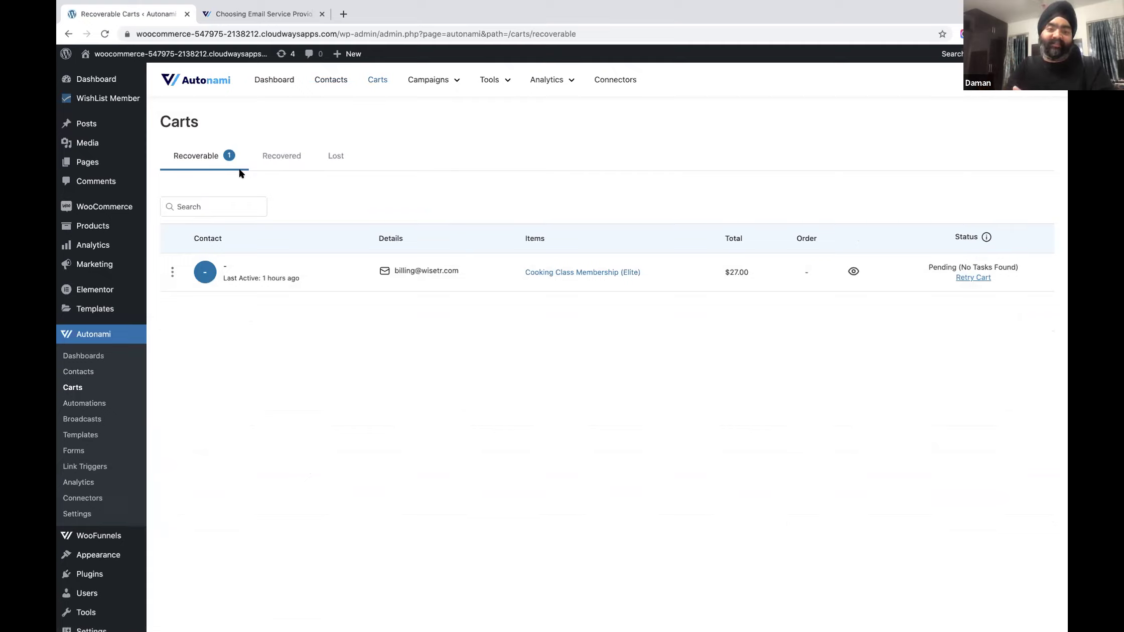
pyautogui.click(276, 172)
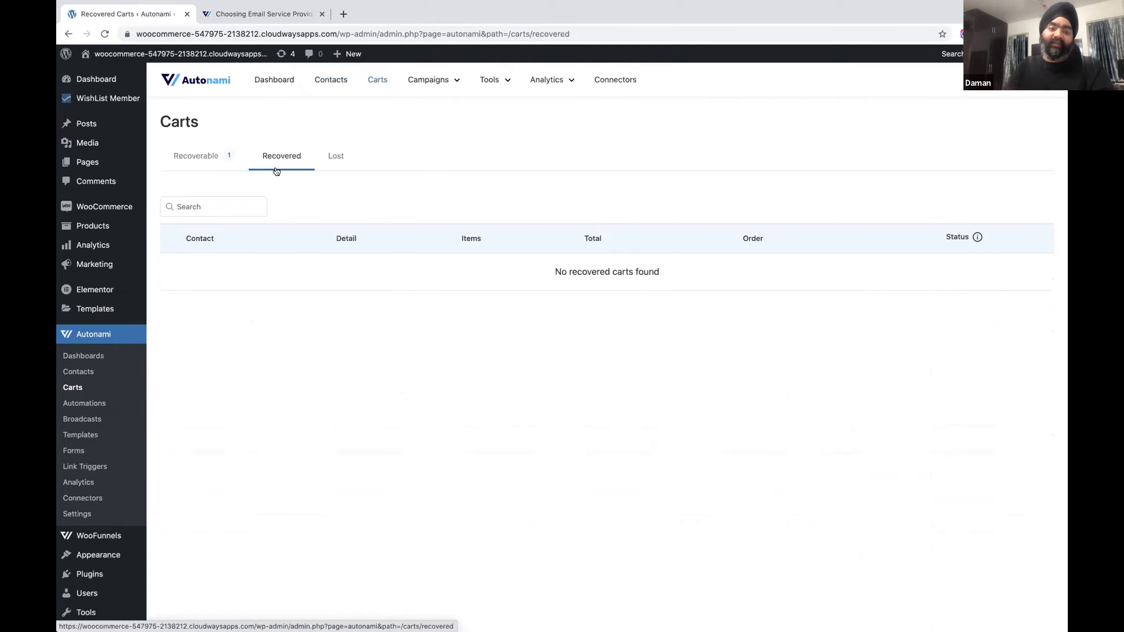
pyautogui.click(332, 165)
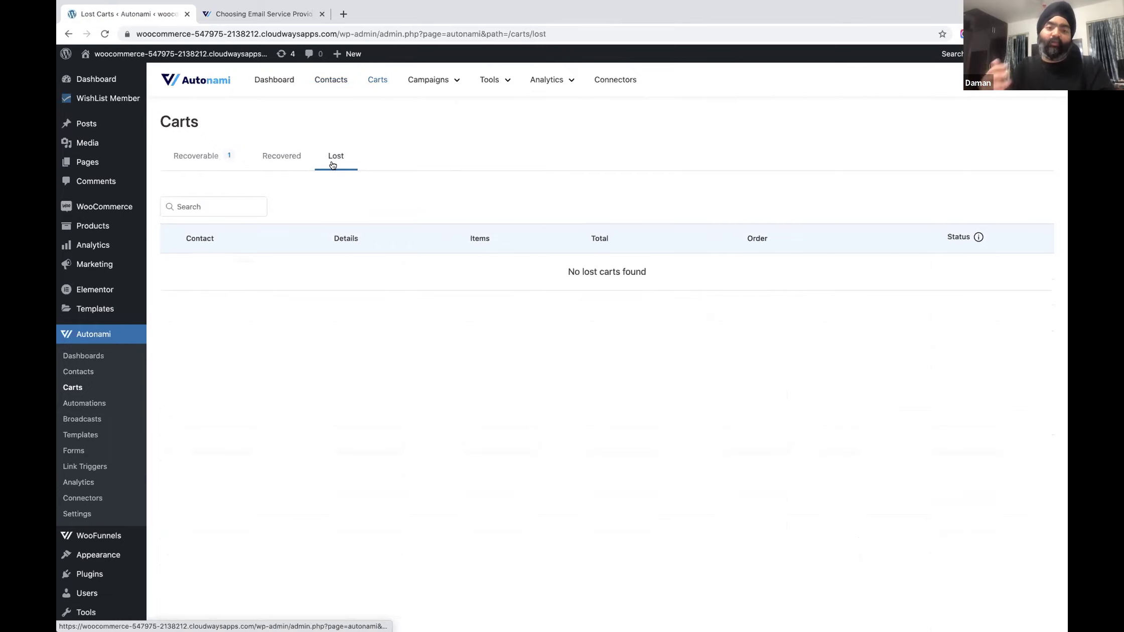
# Step: Open the Wishlist Events automation from the list of campaign automations
pyautogui.moveTo(423, 81)
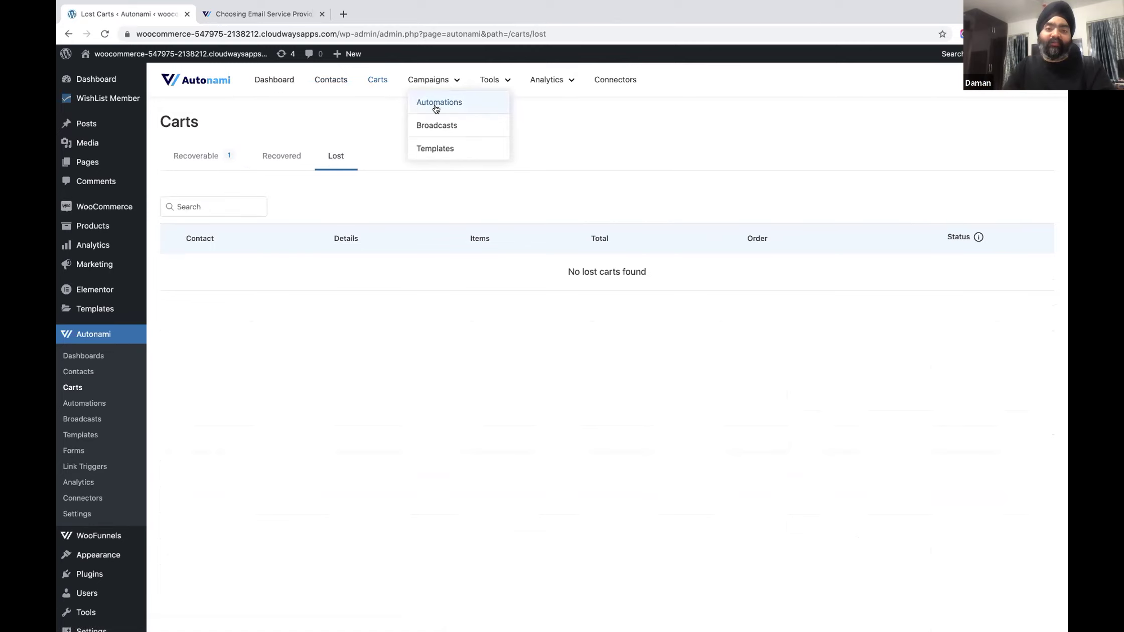
pyautogui.click(434, 104)
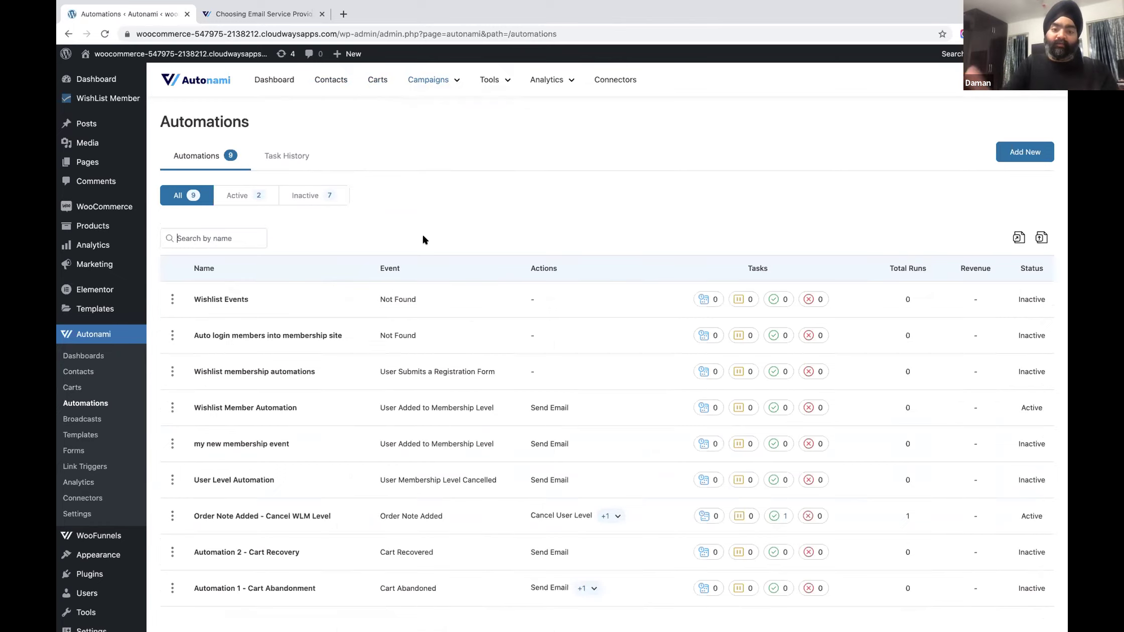
pyautogui.click(236, 300)
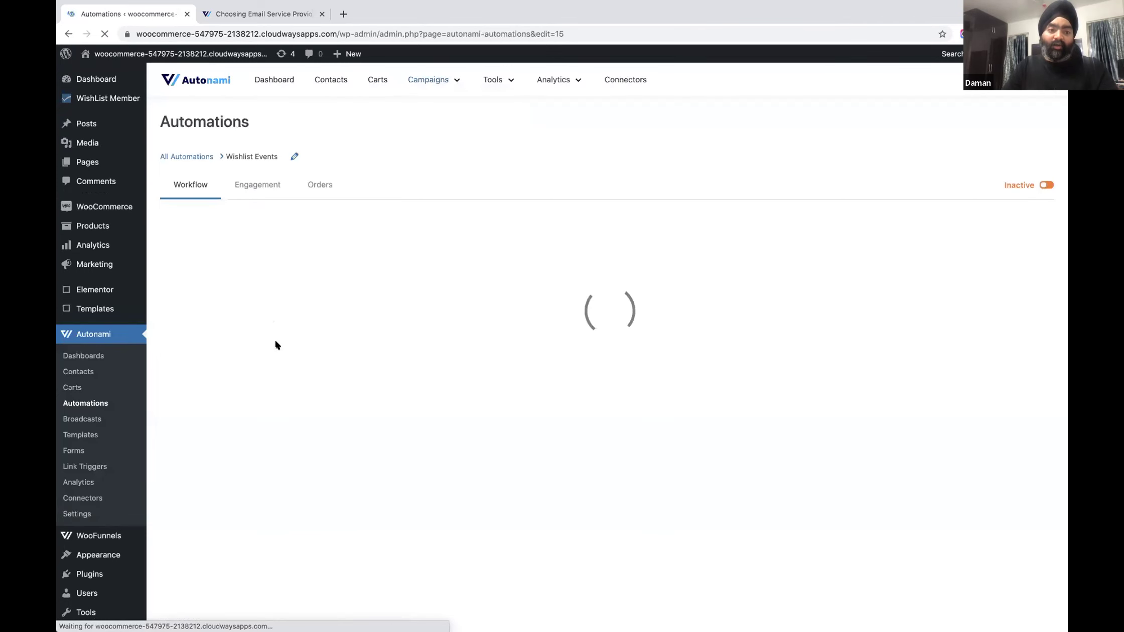
pyautogui.click(69, 34)
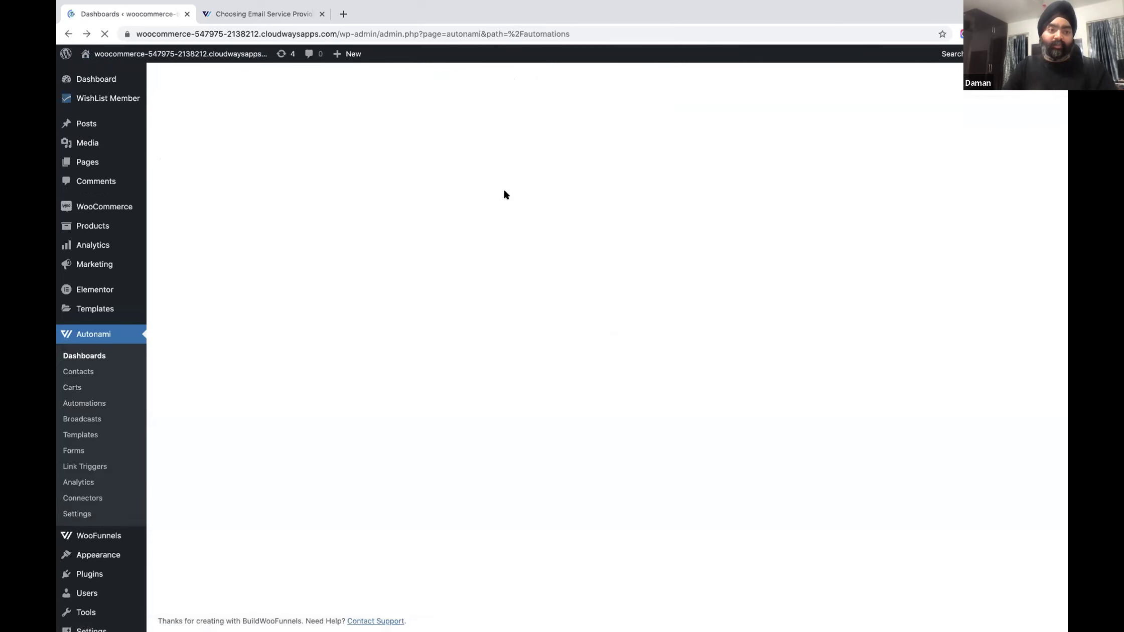
pyautogui.scroll(-2, 443, 377)
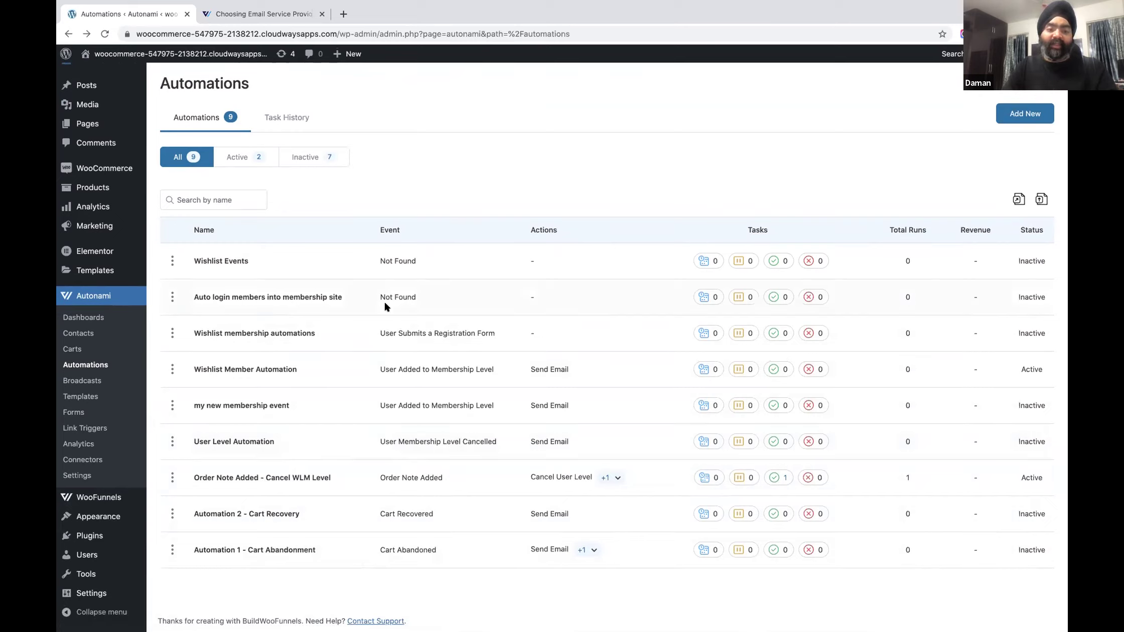
pyautogui.click(234, 262)
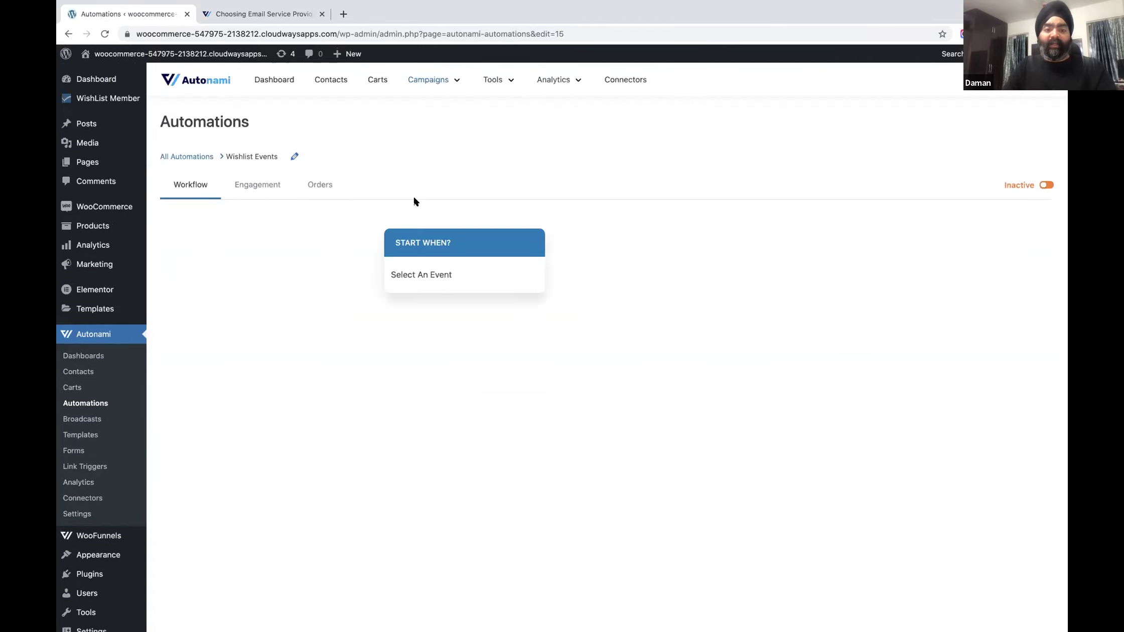
# Step: Review the available event categories and set the automation's start event to WishList Member's User Added to Membership Level
pyautogui.click(427, 278)
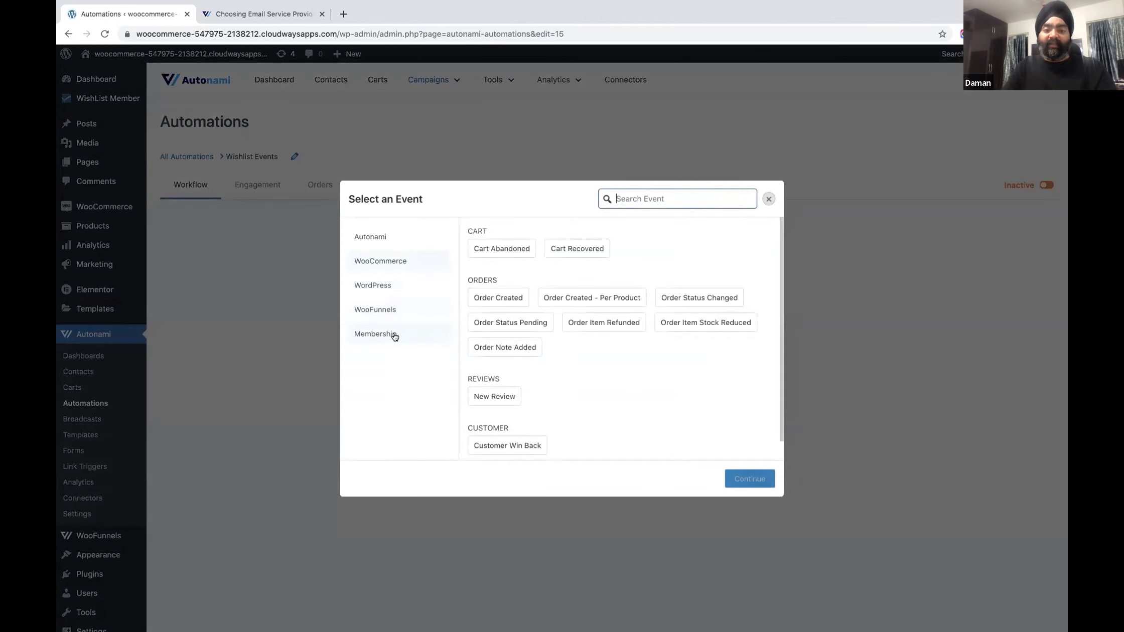
pyautogui.click(393, 235)
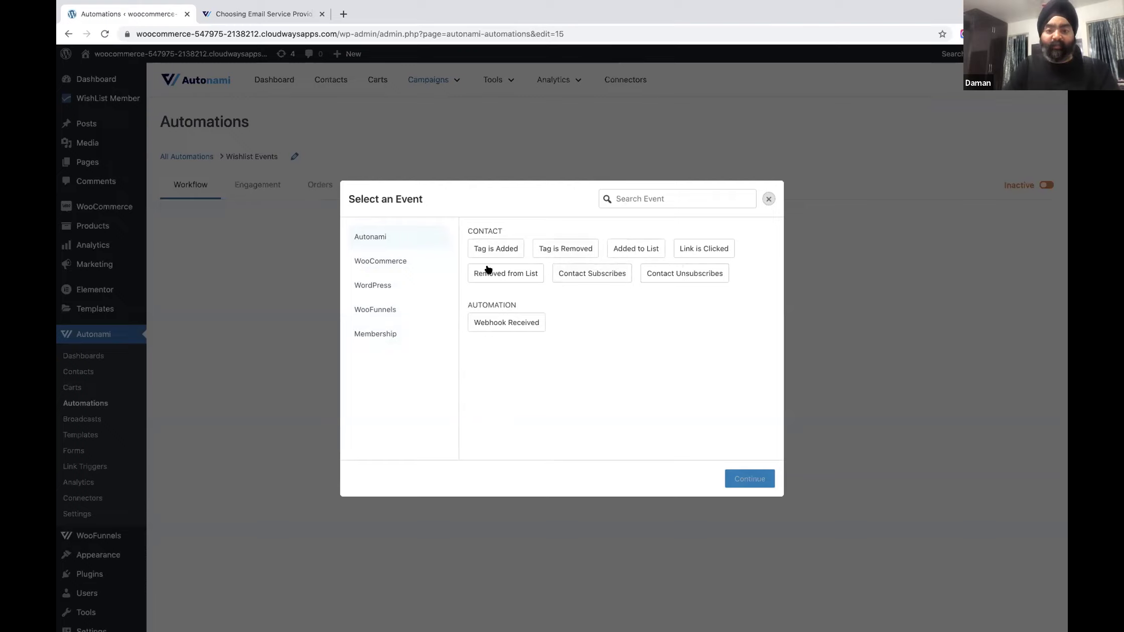
pyautogui.click(401, 262)
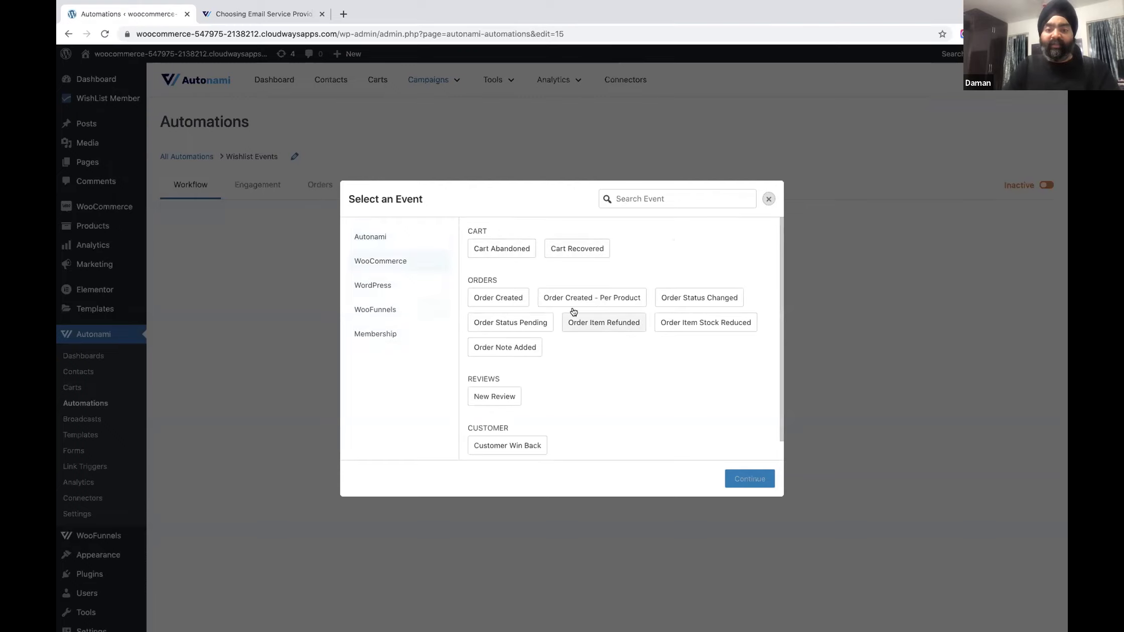
pyautogui.scroll(-1, 595, 411)
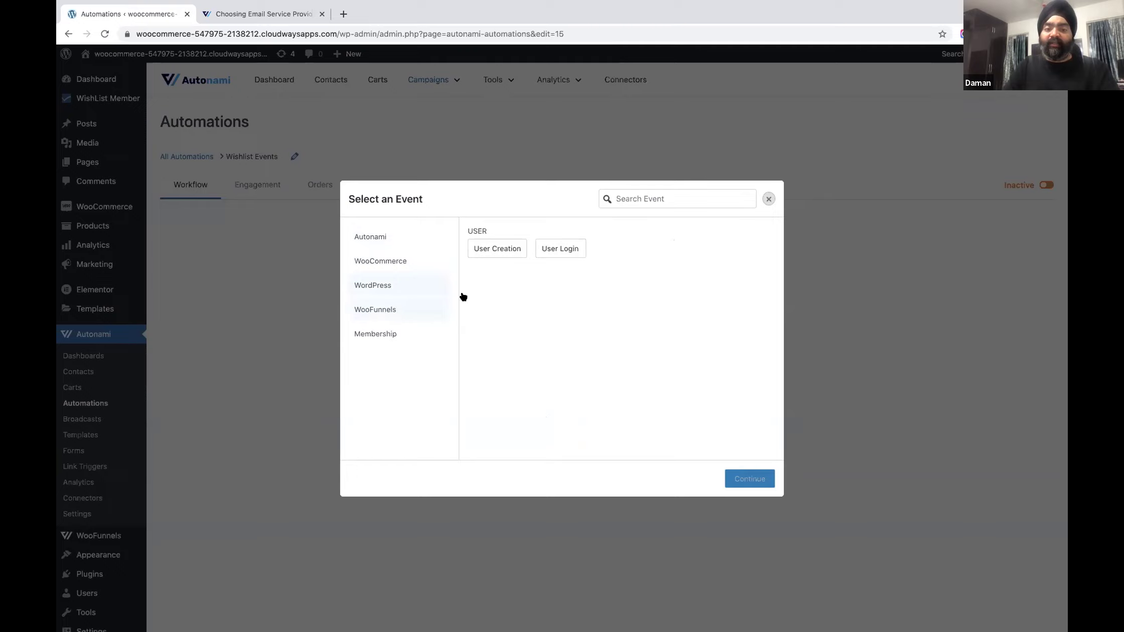
pyautogui.click(412, 316)
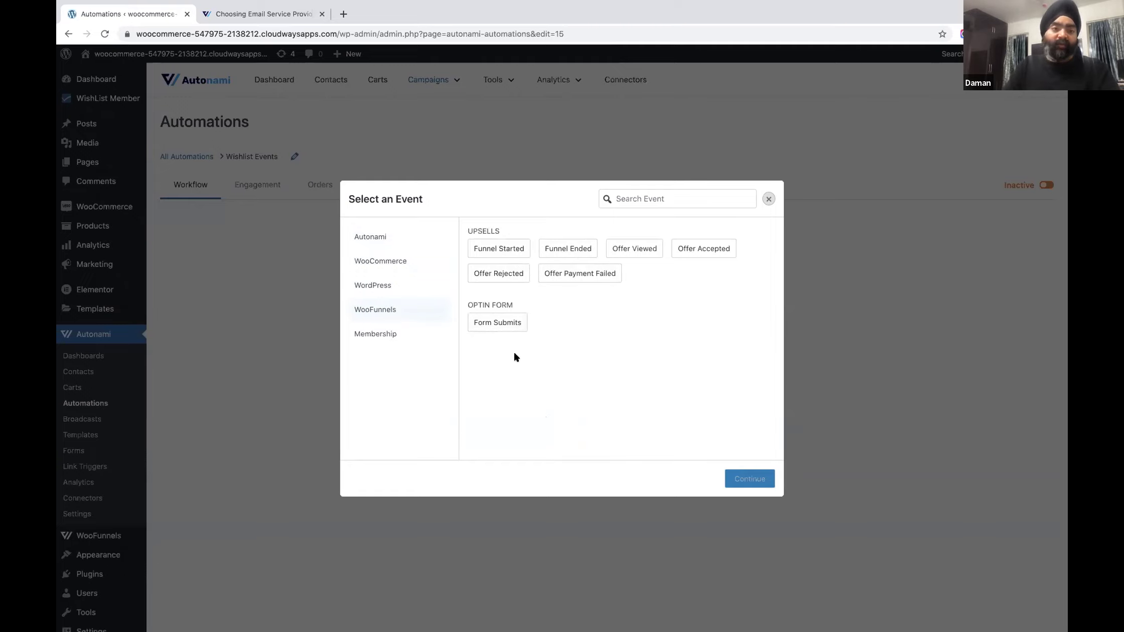
pyautogui.click(414, 330)
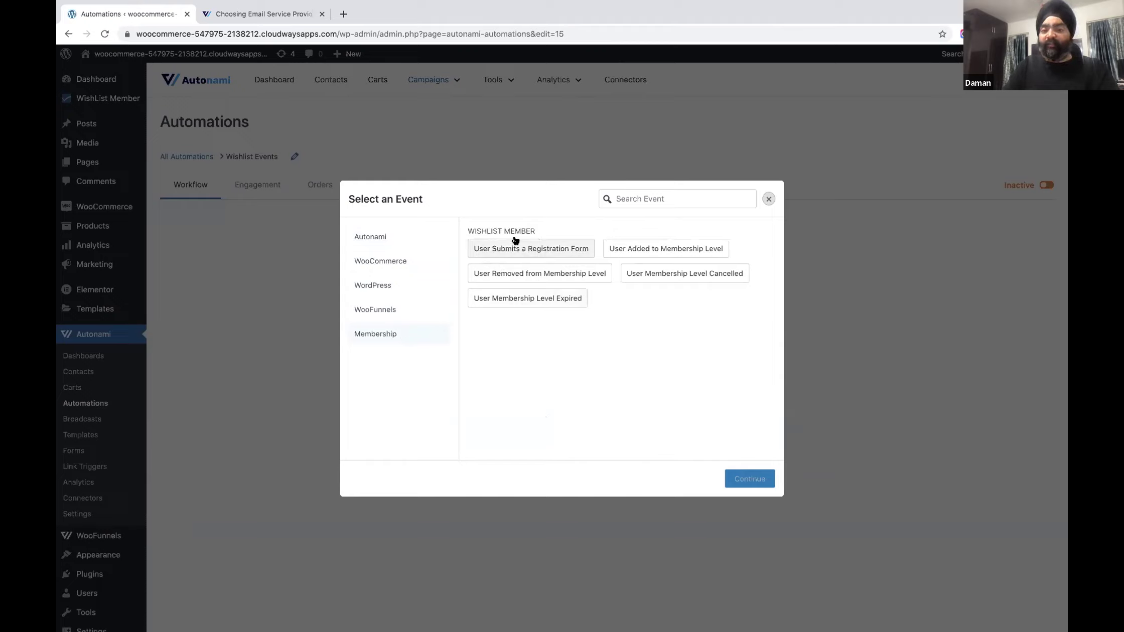
pyautogui.click(632, 253)
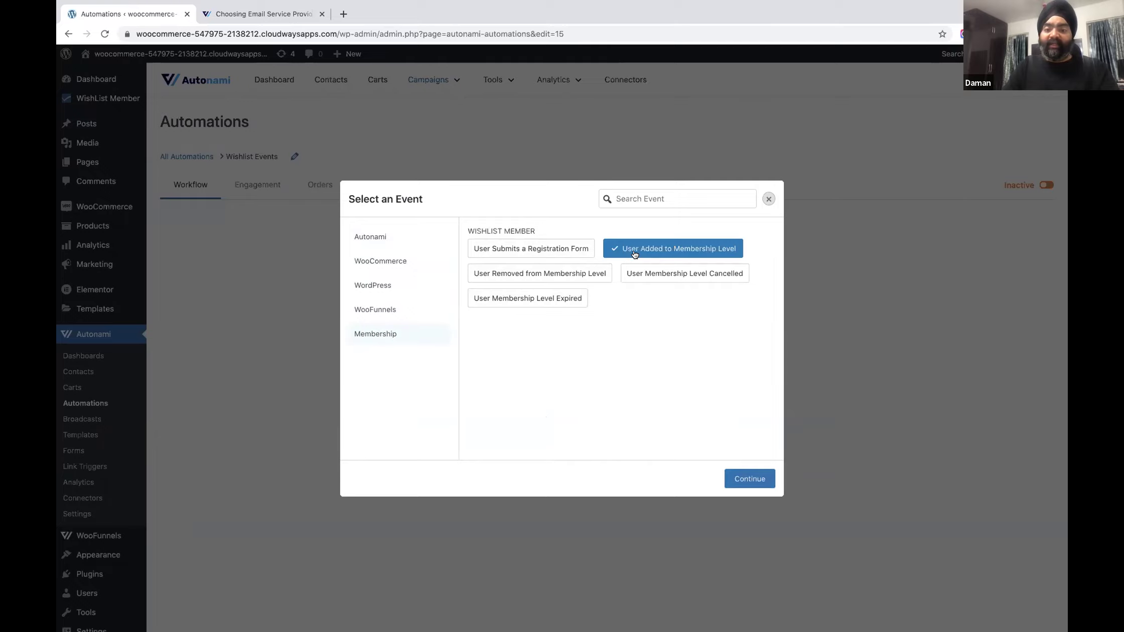
pyautogui.click(749, 480)
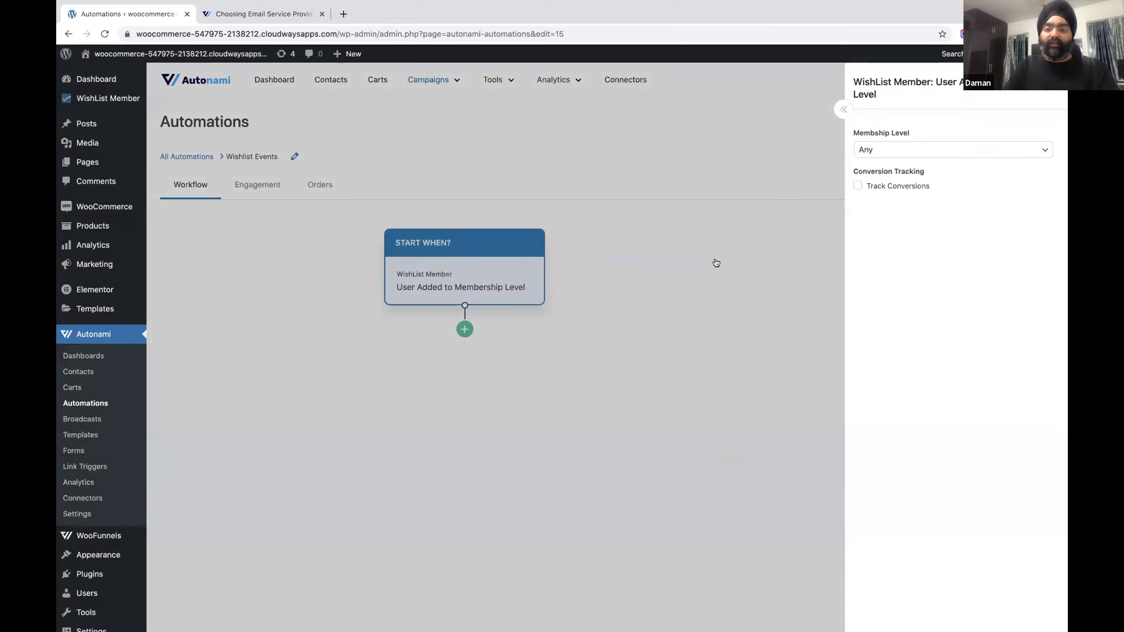
# Step: Limit the start event to the Pro membership level and enable Track Conversions
pyautogui.click(866, 153)
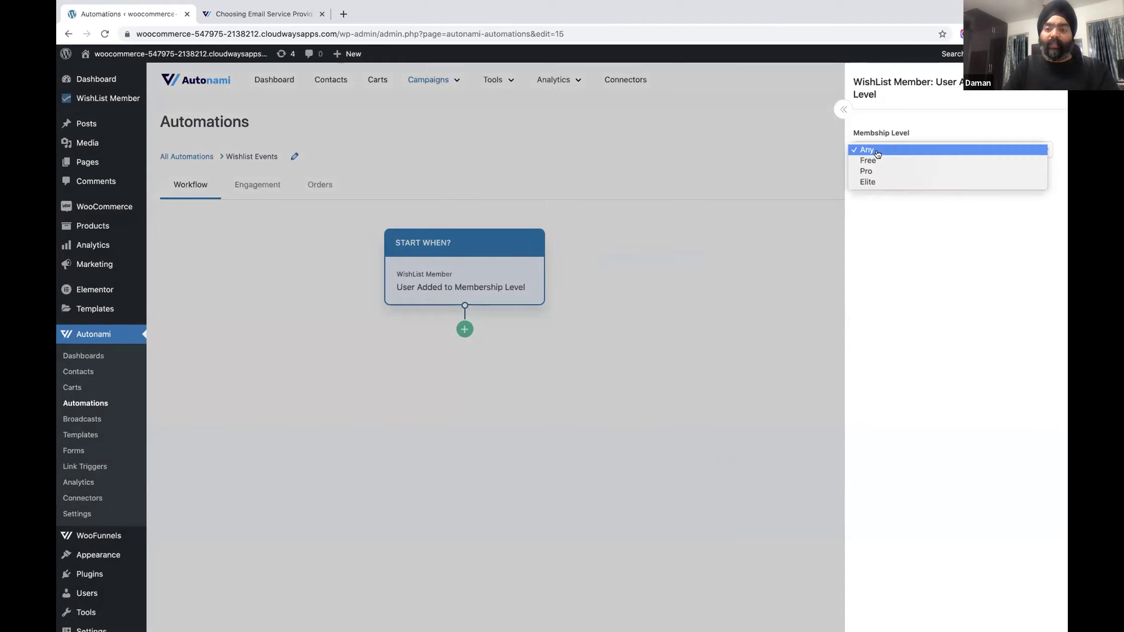
pyautogui.click(875, 174)
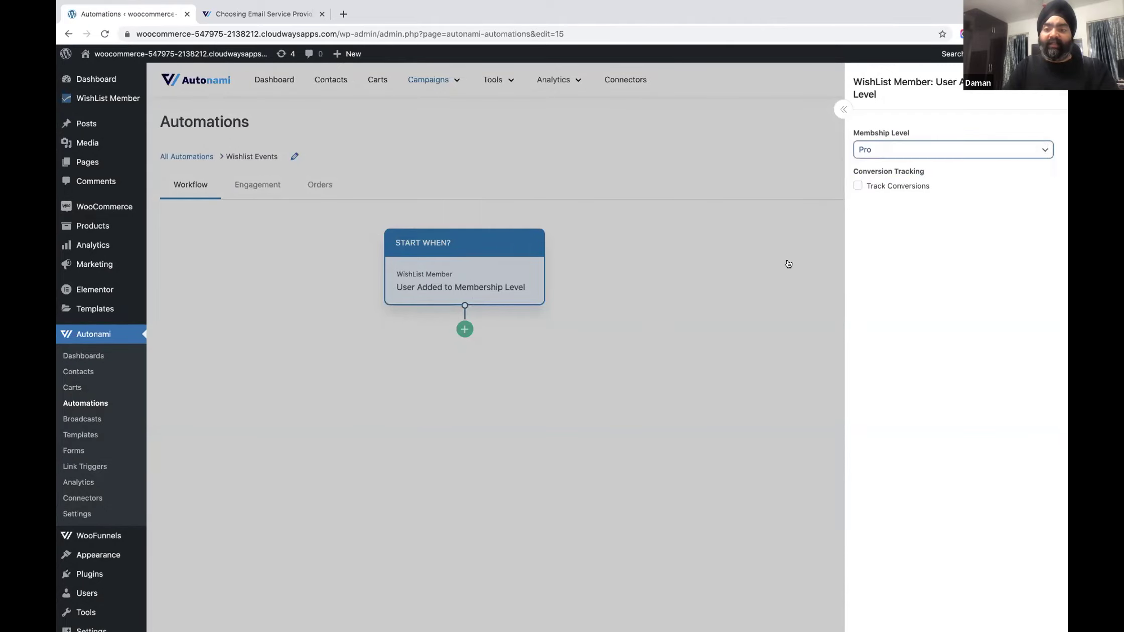
pyautogui.click(857, 185)
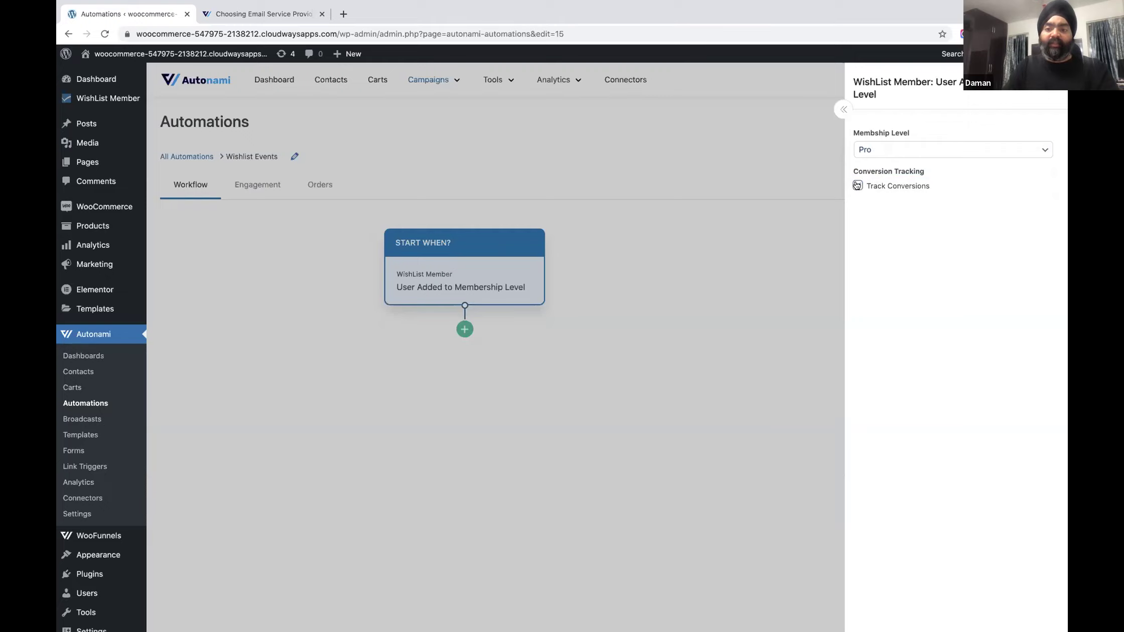
pyautogui.click(755, 284)
# Step: Add a conditional action after the start event with the rule Membership Level is not Pro
pyautogui.click(465, 329)
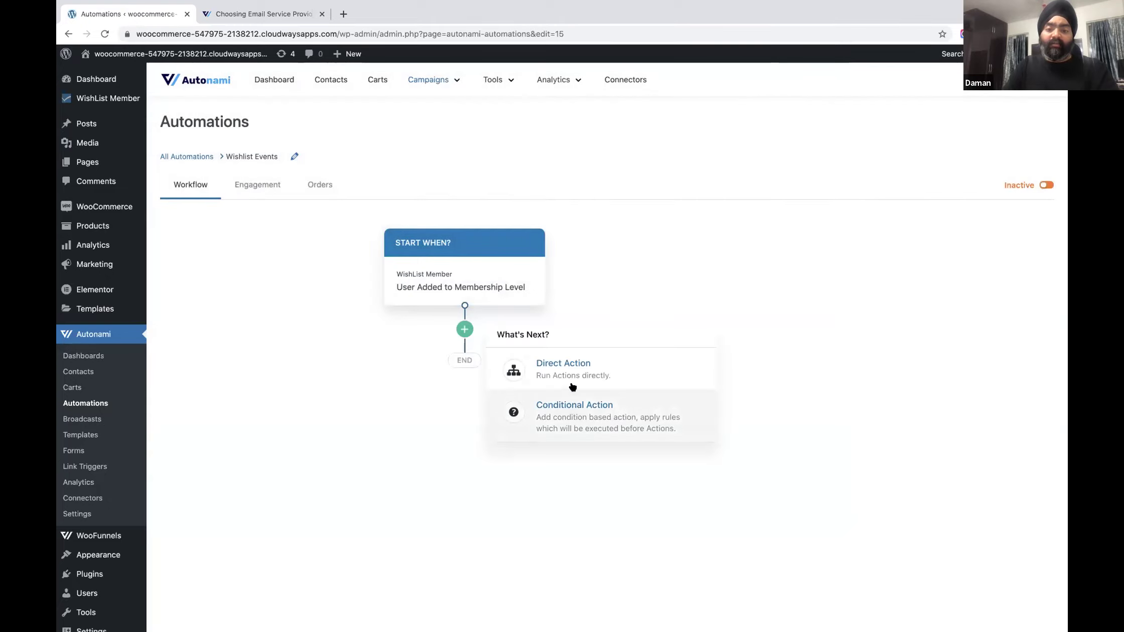
pyautogui.click(573, 407)
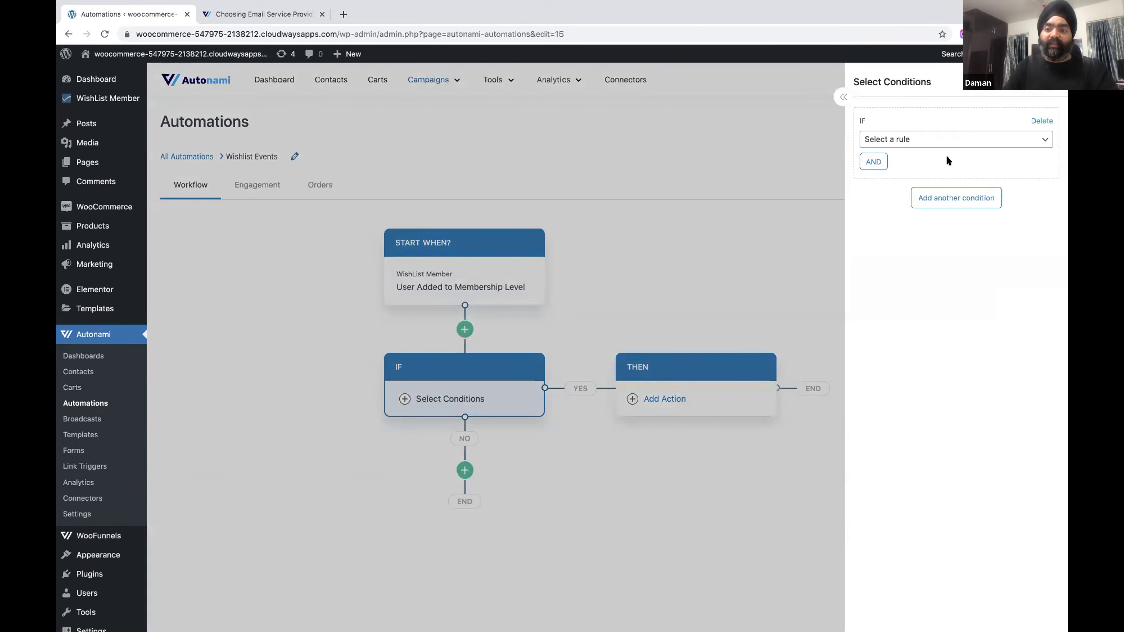
pyautogui.click(946, 141)
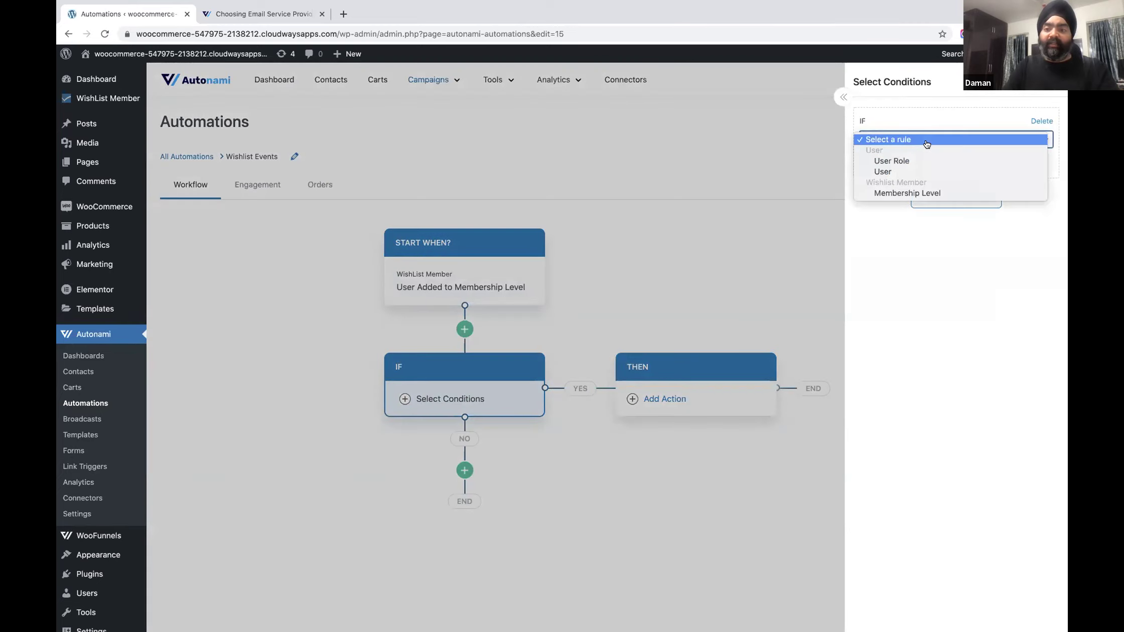
pyautogui.click(926, 195)
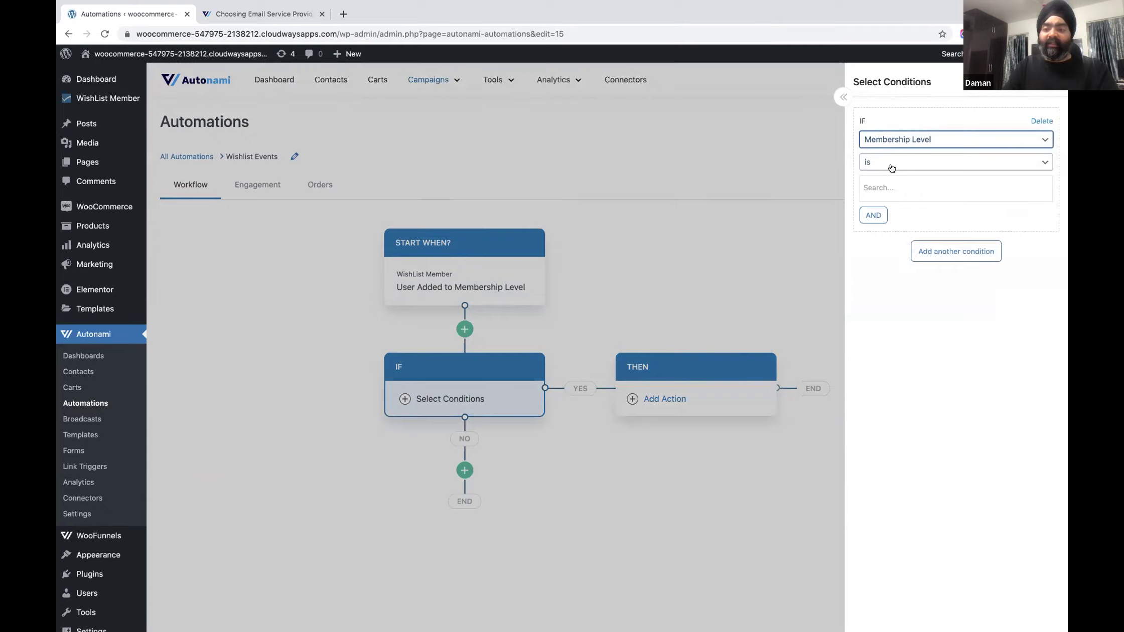
pyautogui.click(892, 168)
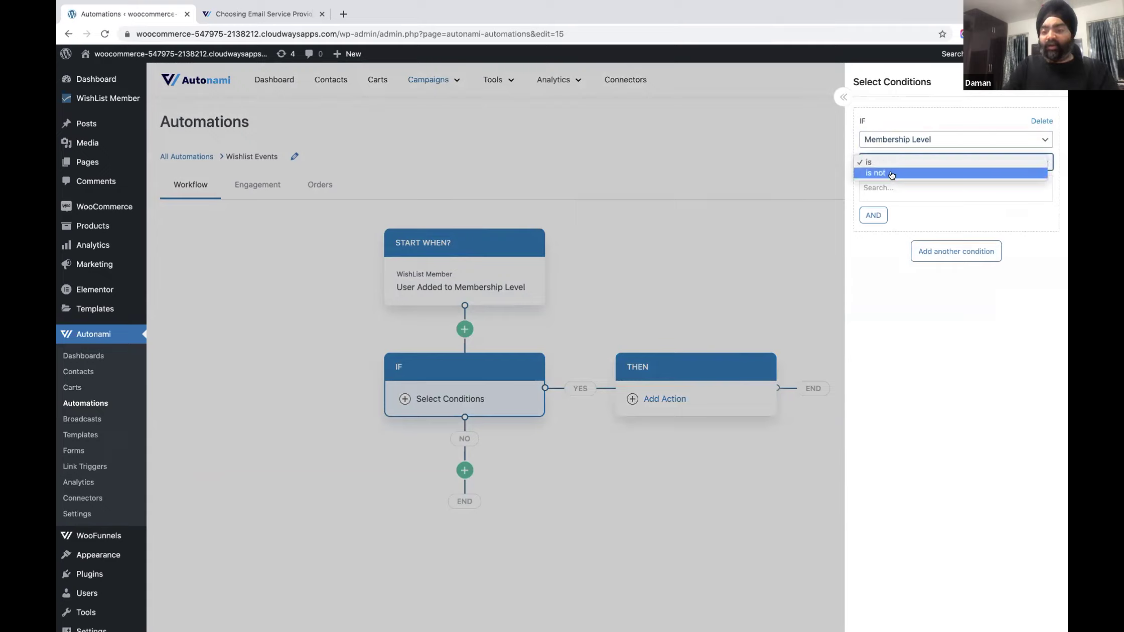
pyautogui.click(891, 173)
pyautogui.click(886, 188)
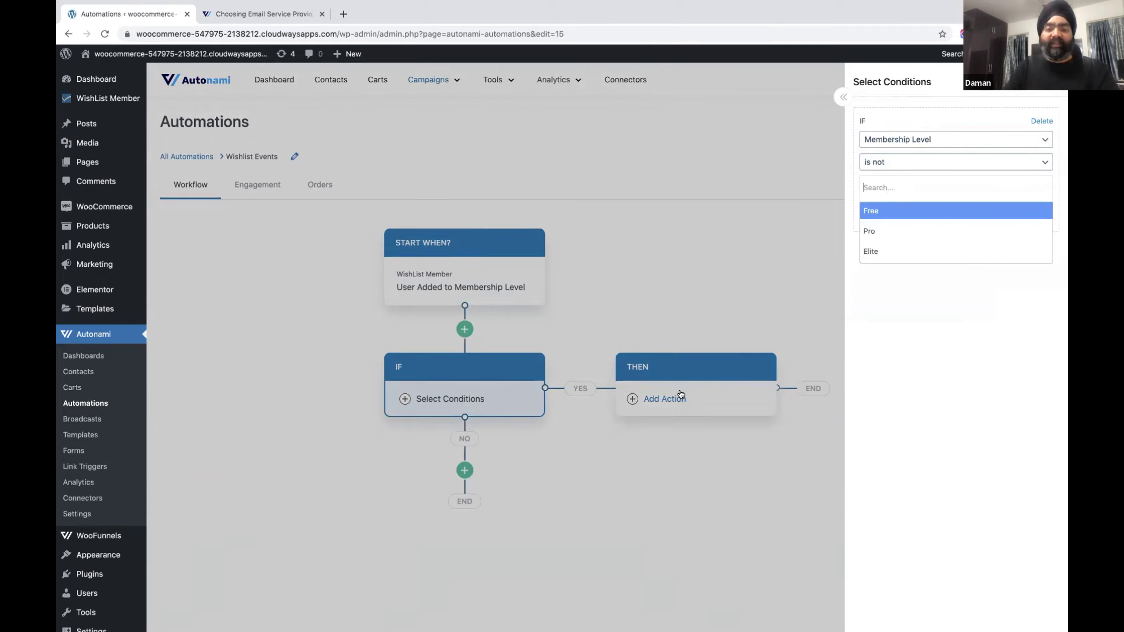
pyautogui.click(885, 233)
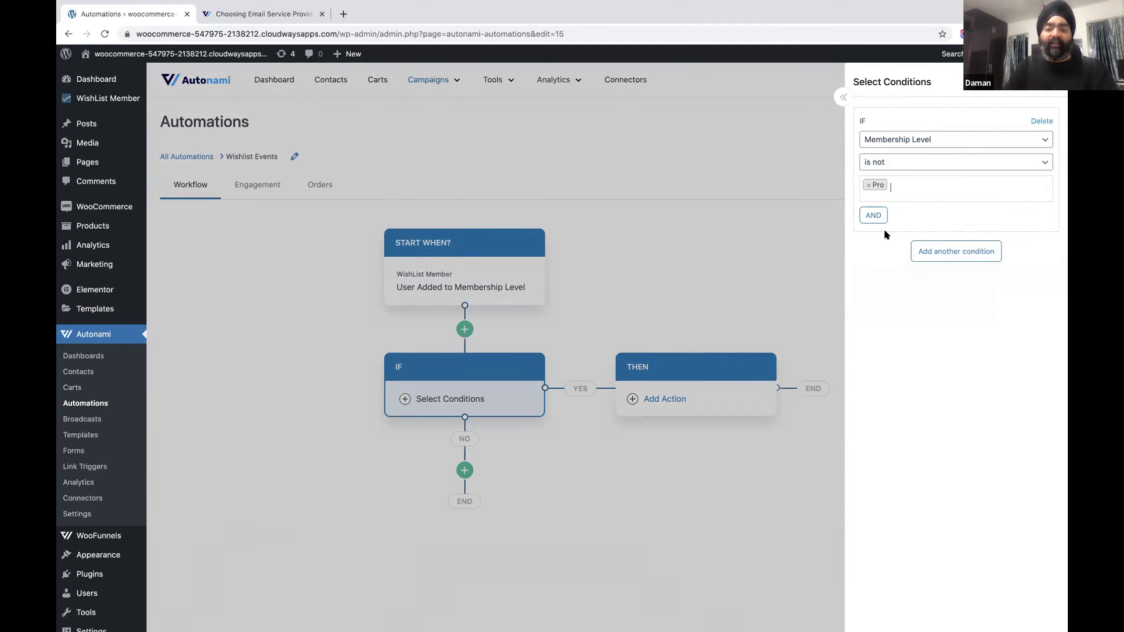
pyautogui.click(687, 409)
# Step: Add a Send Email action to the condition's YES branch, leaving the email content blank
pyautogui.click(687, 409)
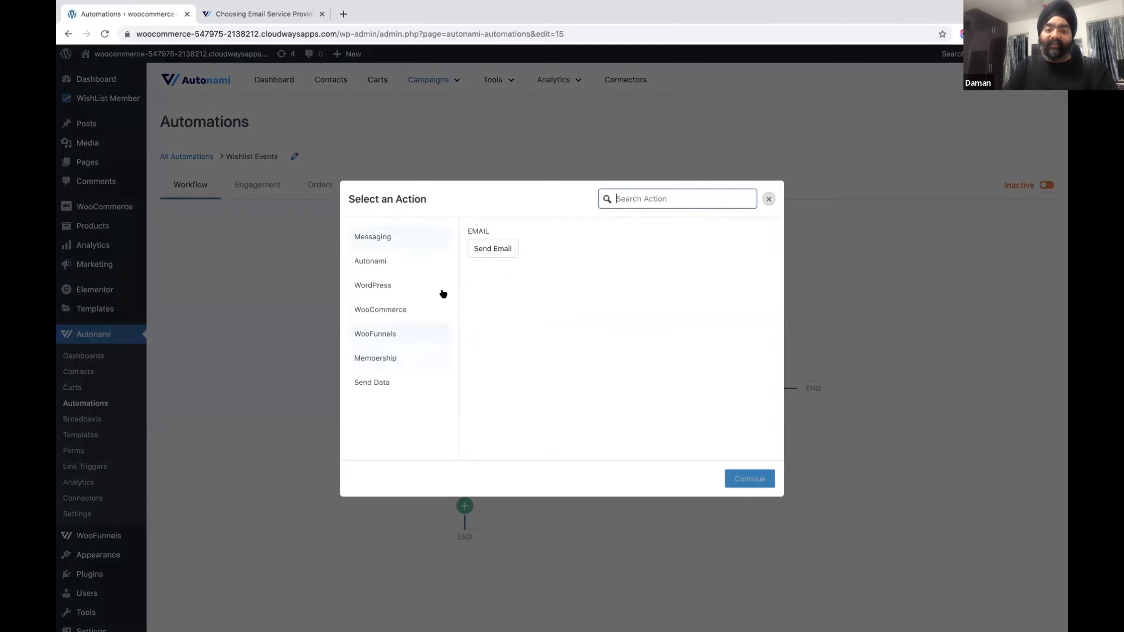
pyautogui.click(501, 249)
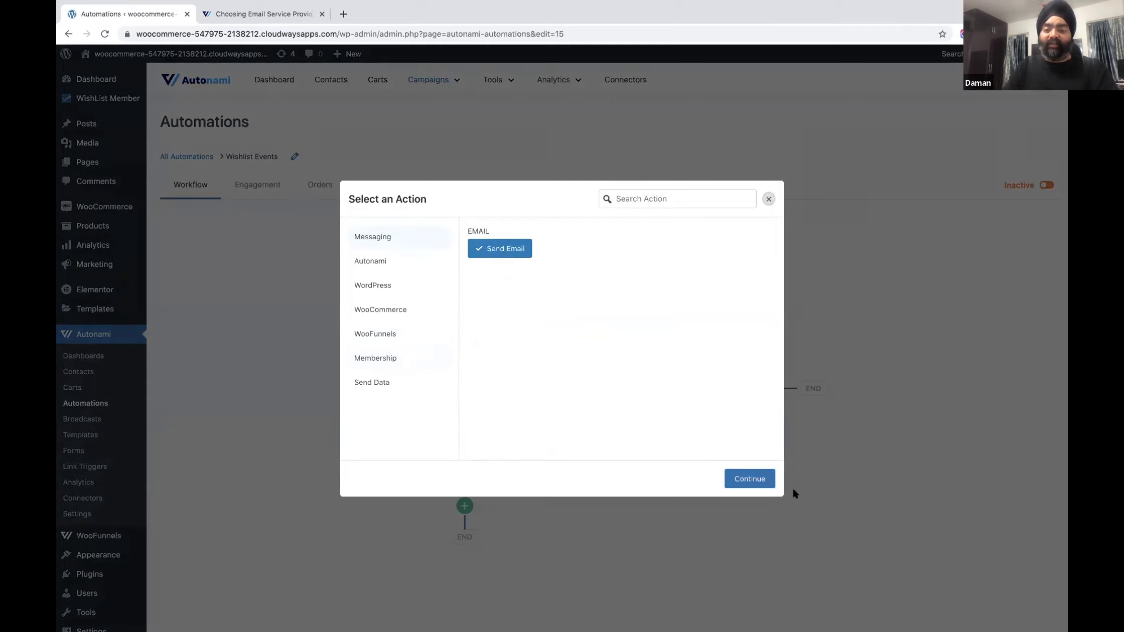
pyautogui.click(735, 483)
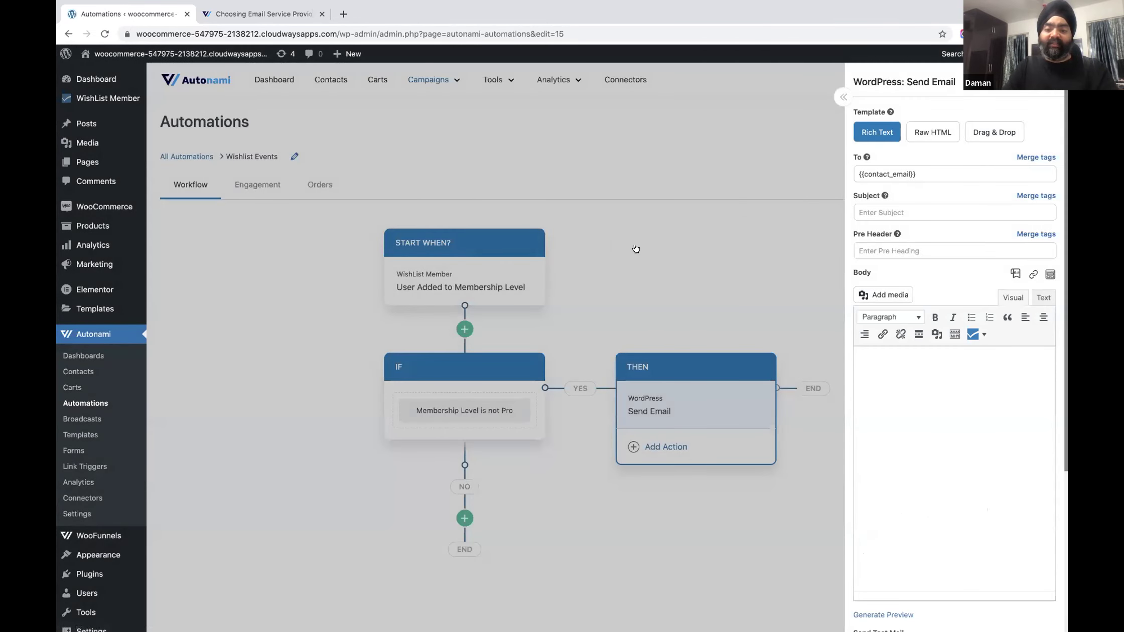
pyautogui.click(758, 341)
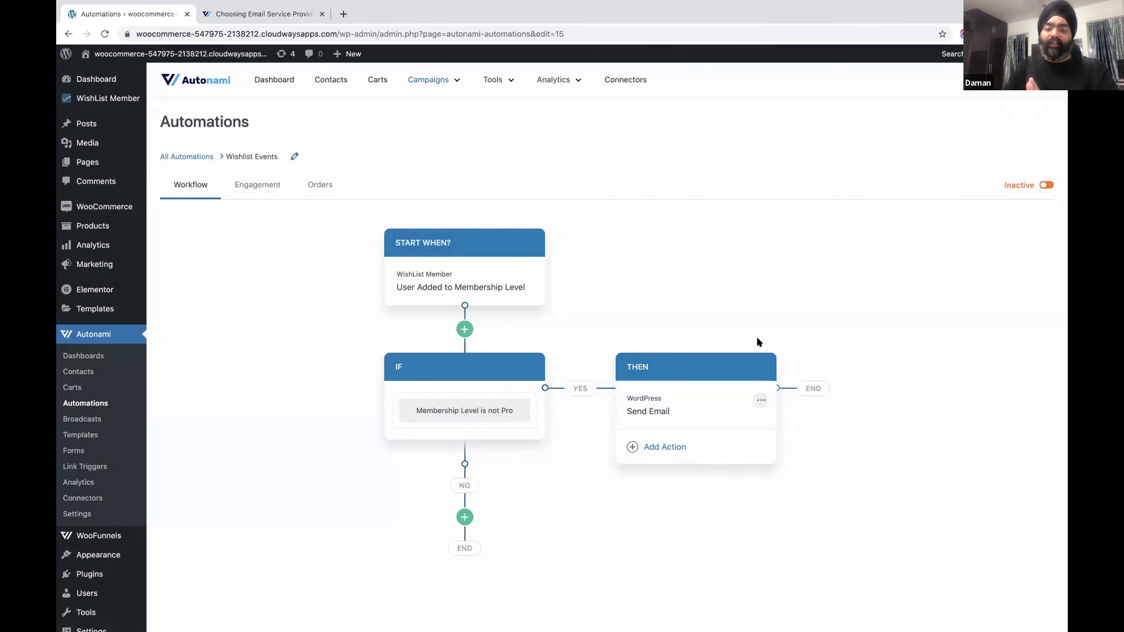
# Step: Add a direct action to the condition's NO branch using WishList Member's Add User to Pay Per Post, leaving the pay per posts unselected
pyautogui.click(465, 518)
pyautogui.scroll(-1, 533, 559)
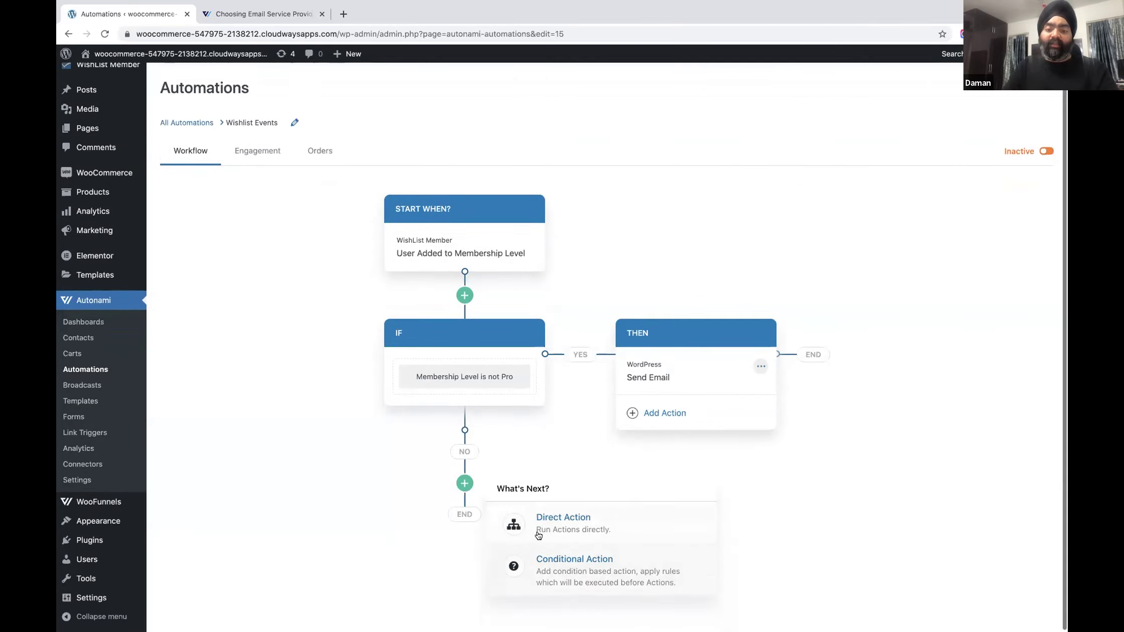
pyautogui.click(536, 533)
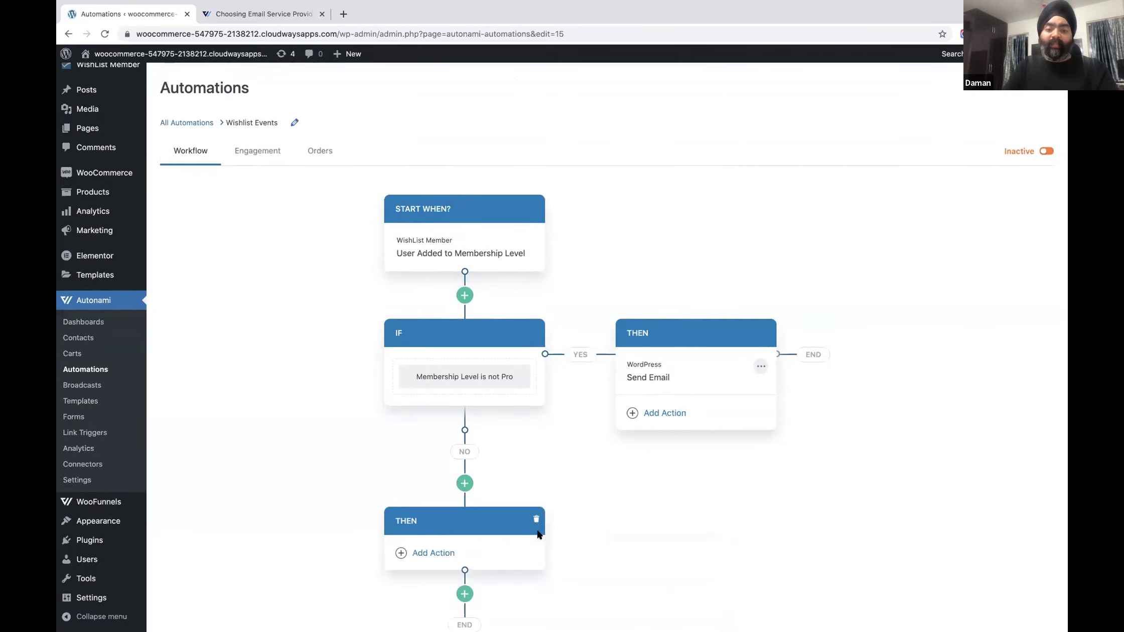
pyautogui.click(448, 549)
pyautogui.click(397, 360)
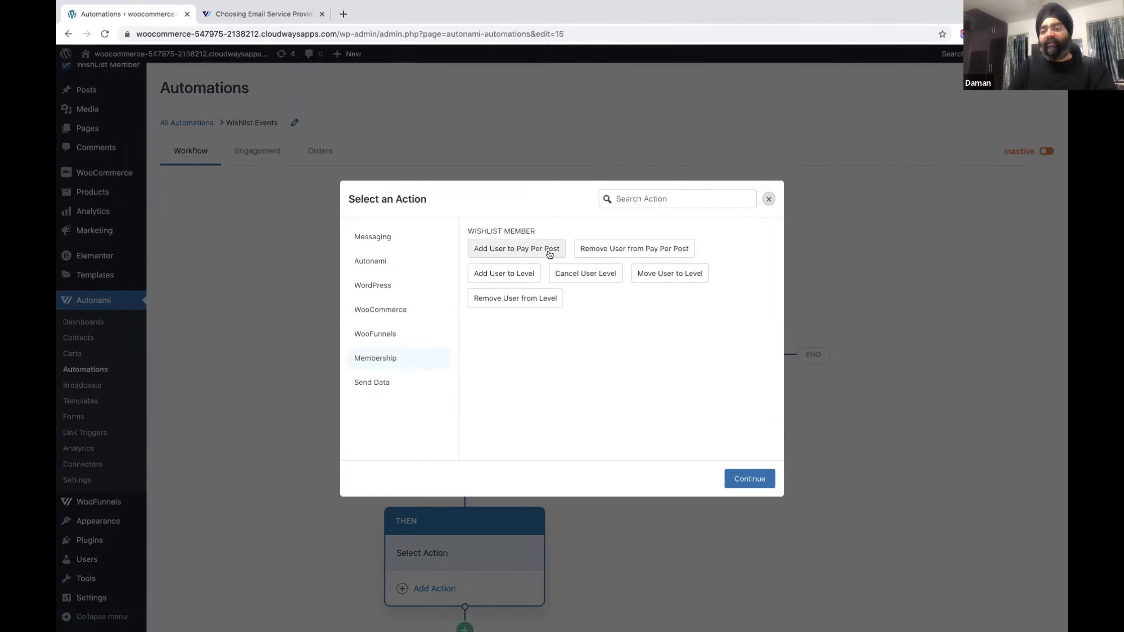
pyautogui.click(550, 255)
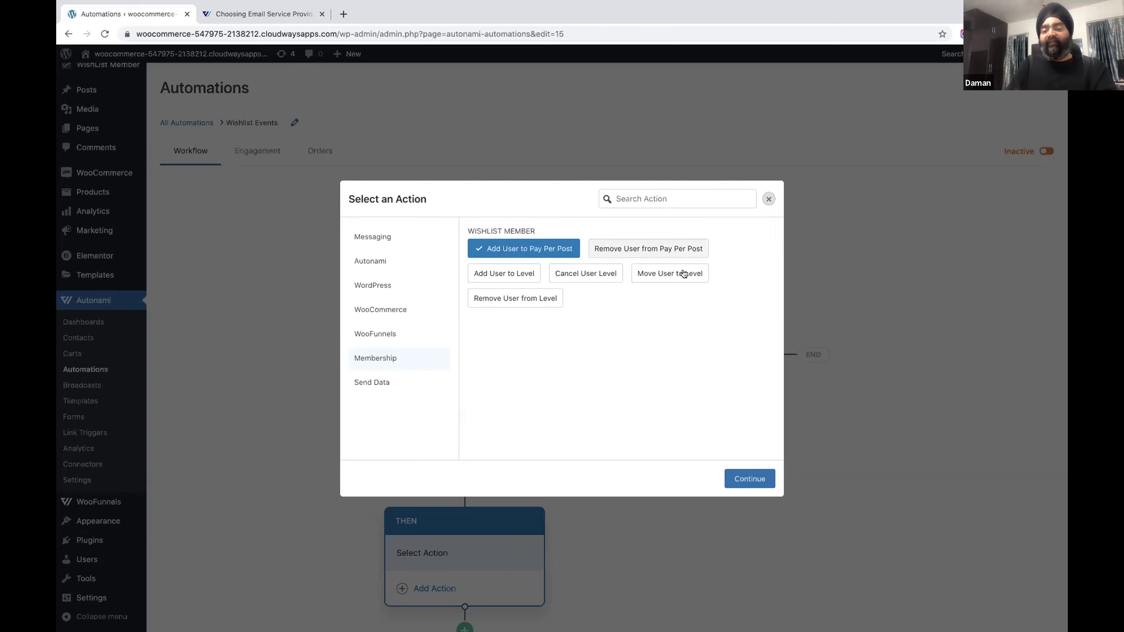
pyautogui.click(751, 479)
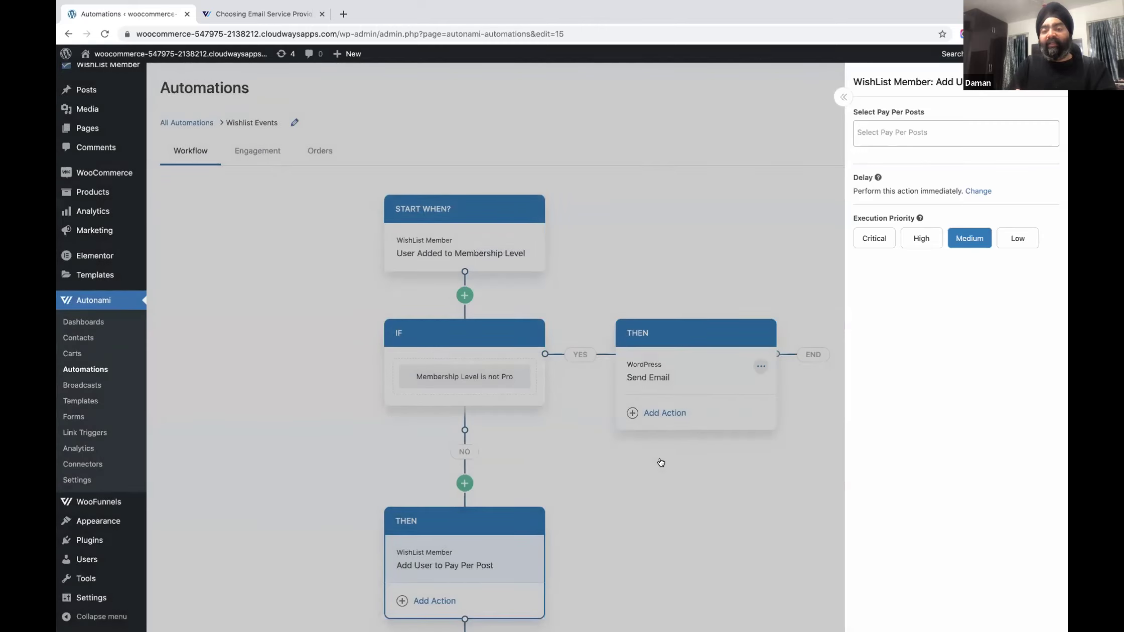
pyautogui.scroll(-1, 567, 348)
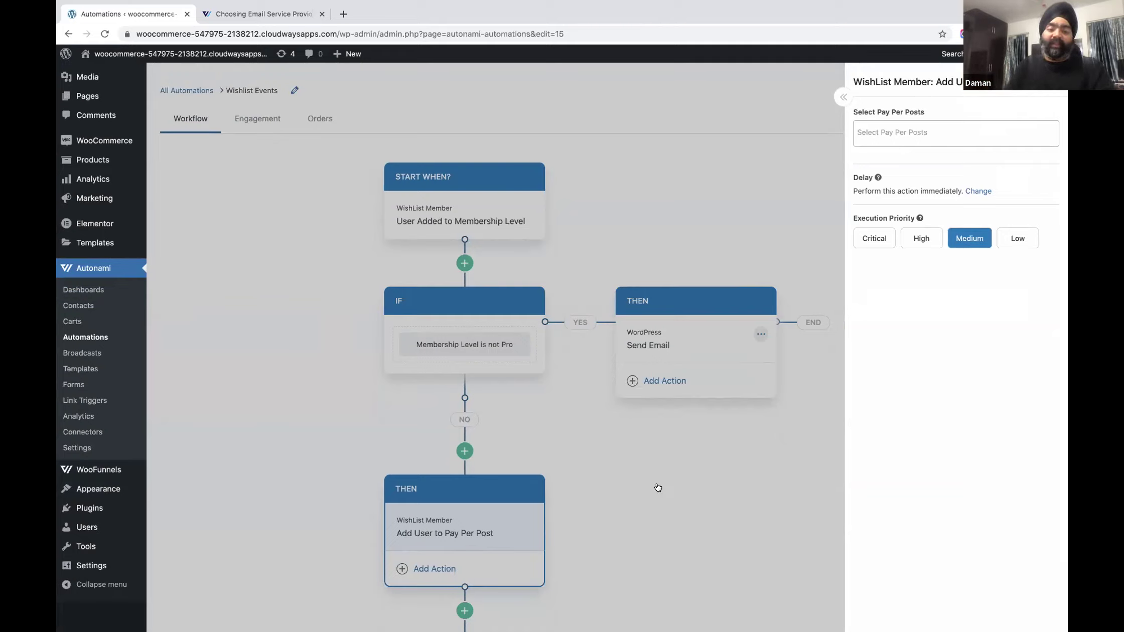
pyautogui.click(687, 495)
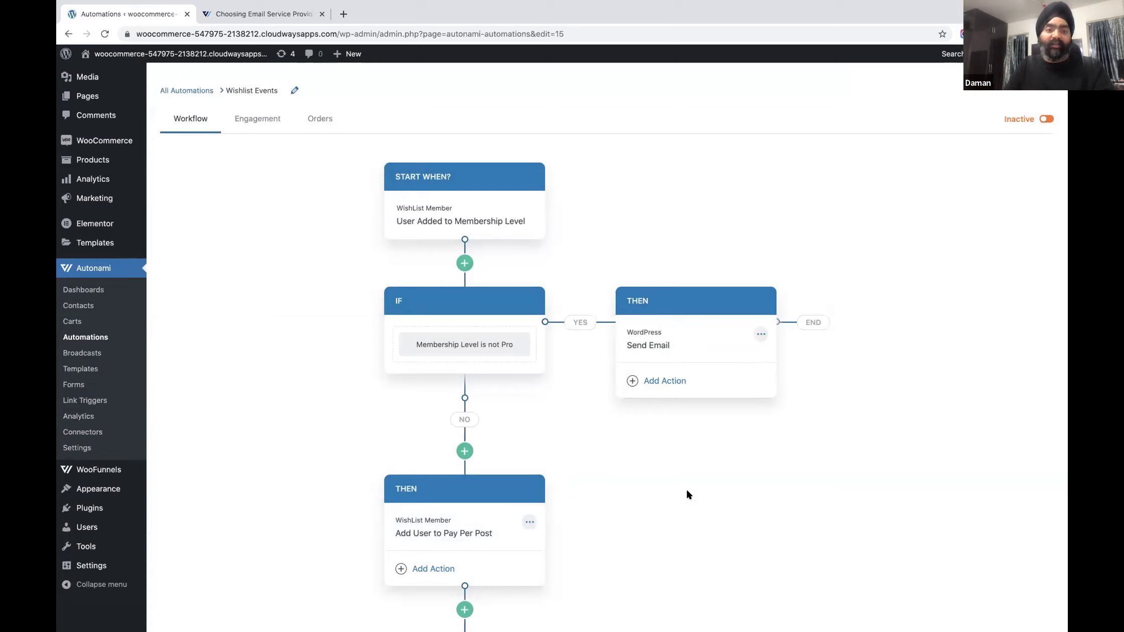
# Step: Open the "Send to expired users" email broadcast and review its contact segmentation by membership level
pyautogui.scroll(3, 687, 495)
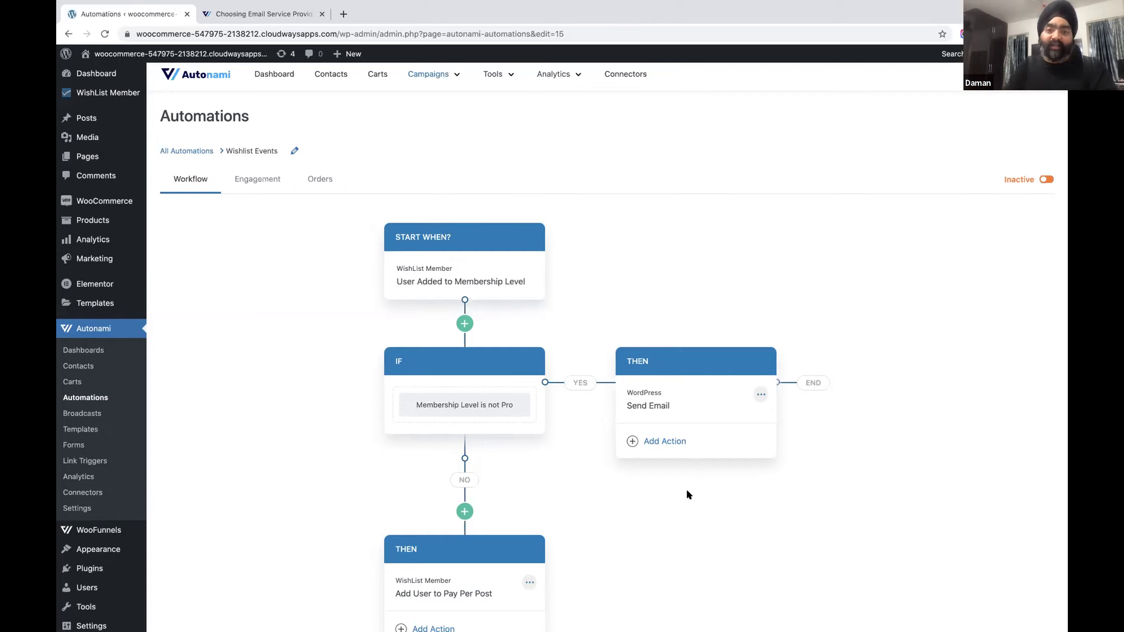
pyautogui.moveTo(435, 73)
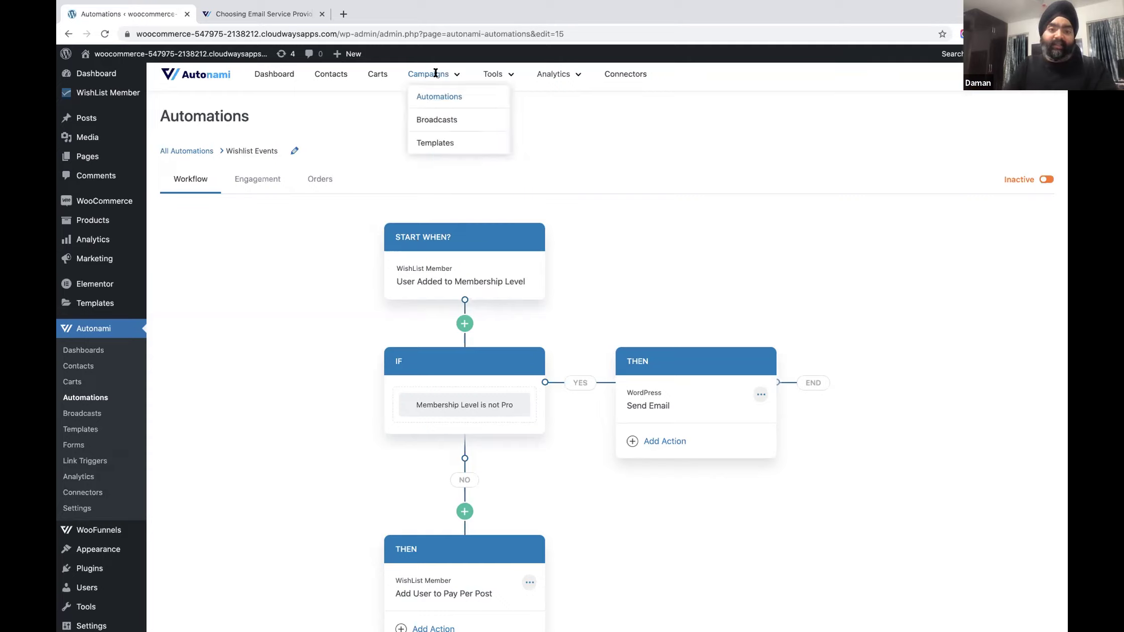
pyautogui.click(442, 120)
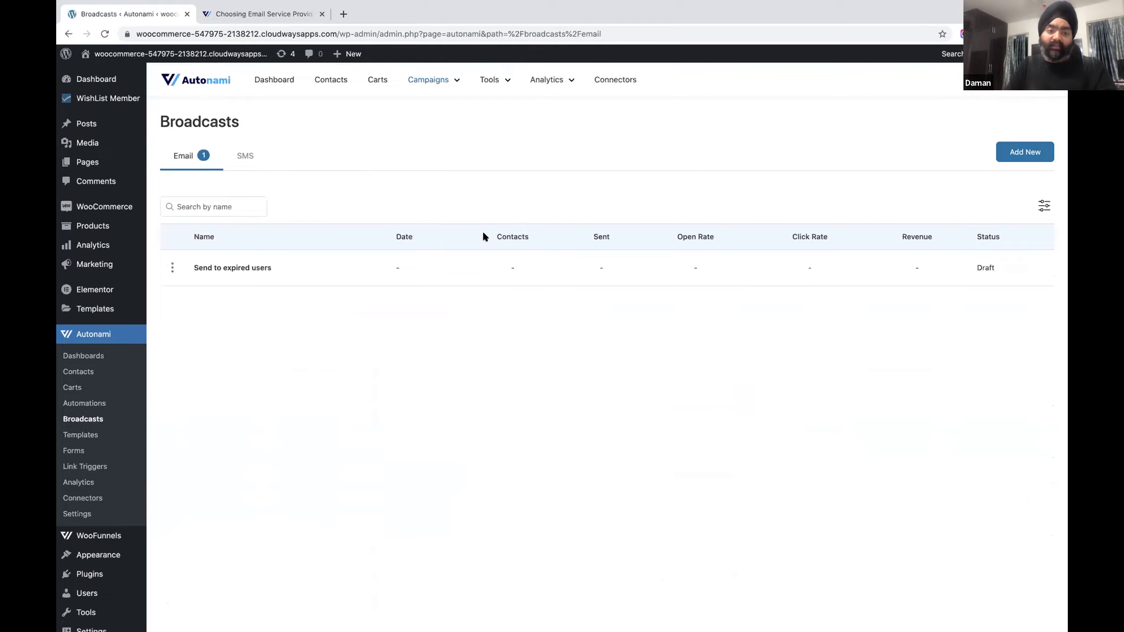
pyautogui.click(253, 269)
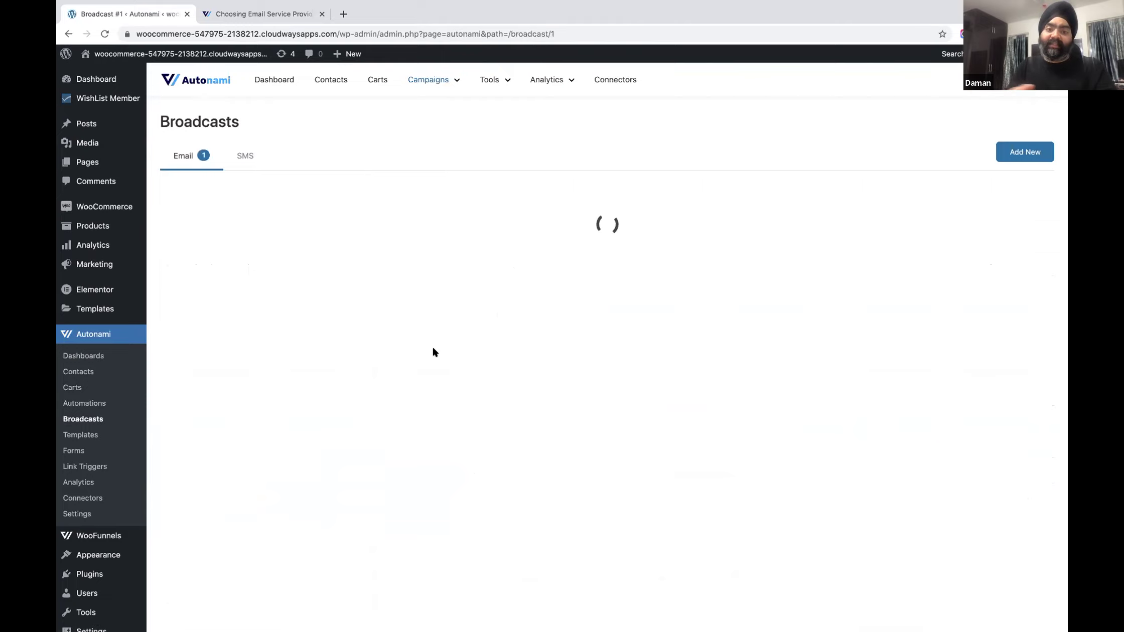
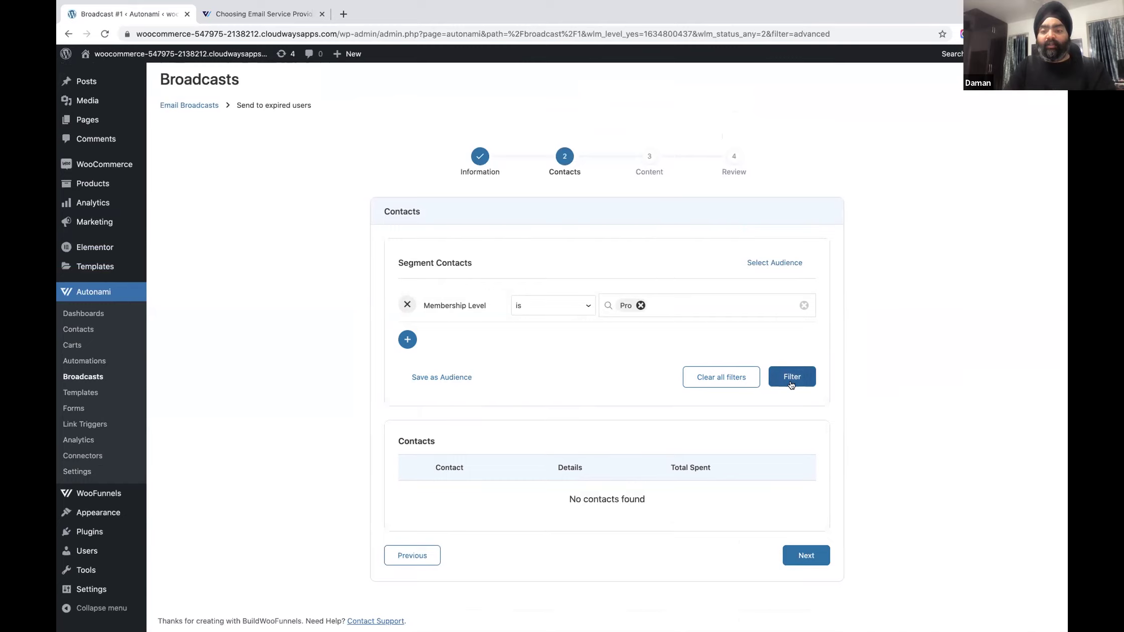
pyautogui.scroll(-2, 482, 389)
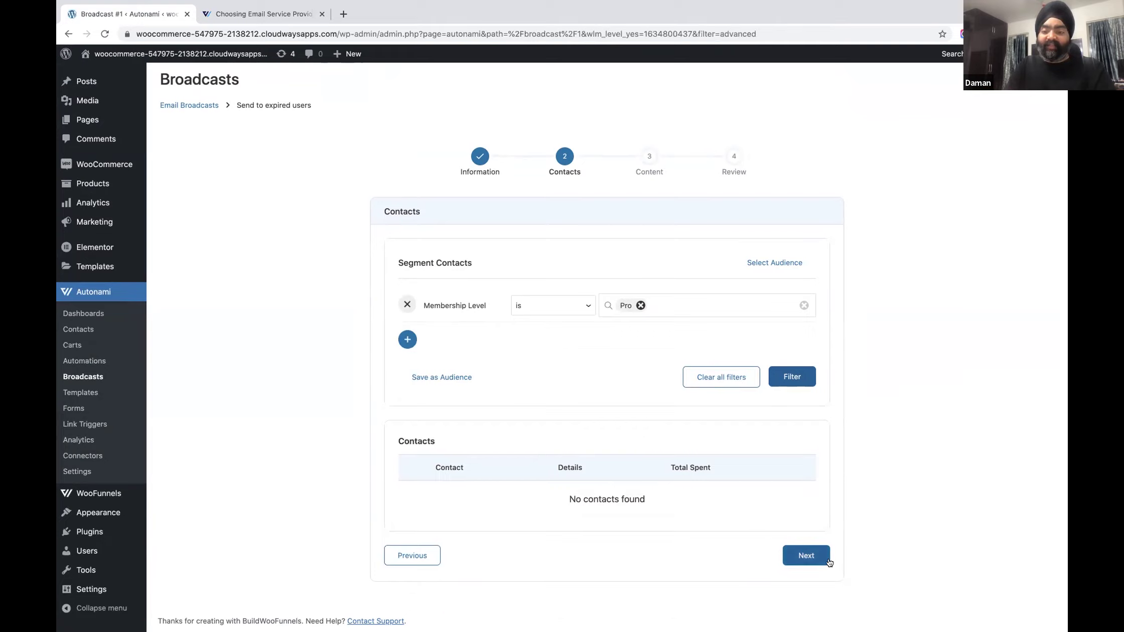
pyautogui.scroll(2, 711, 466)
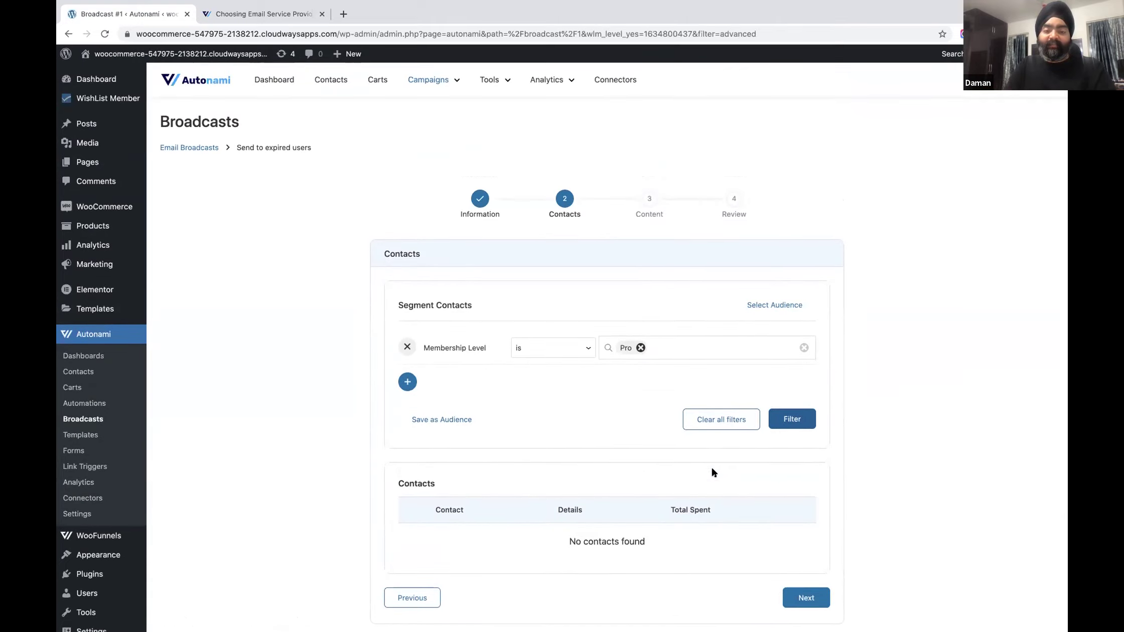
# Step: Create a new lead capture form integration named "My lead capture"
pyautogui.moveTo(494, 80)
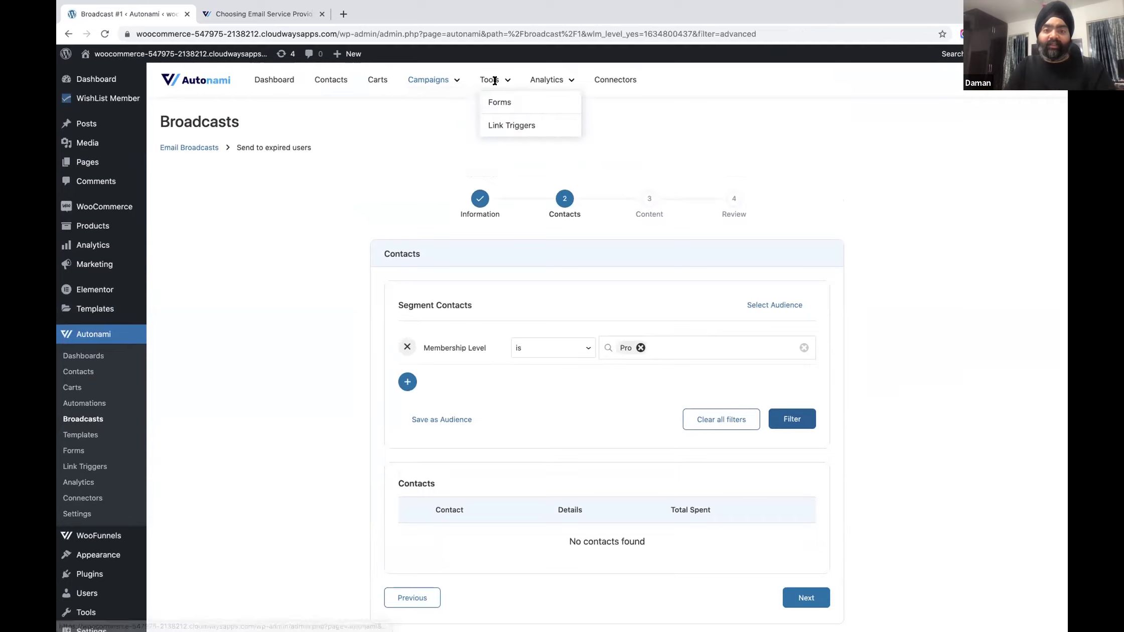
pyautogui.click(500, 103)
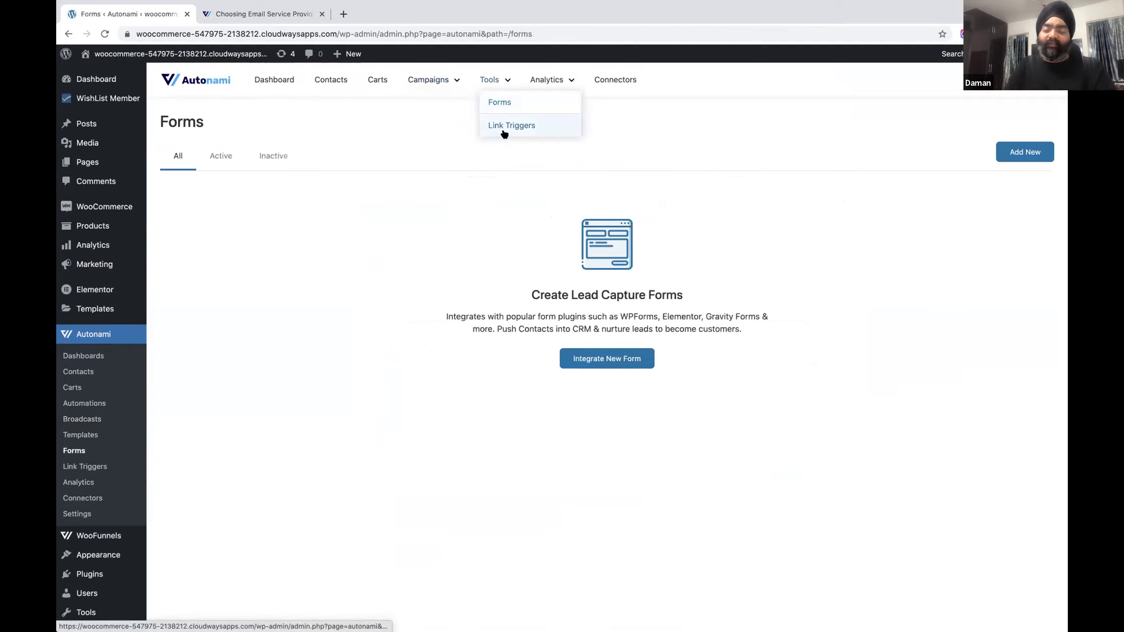
pyautogui.click(504, 131)
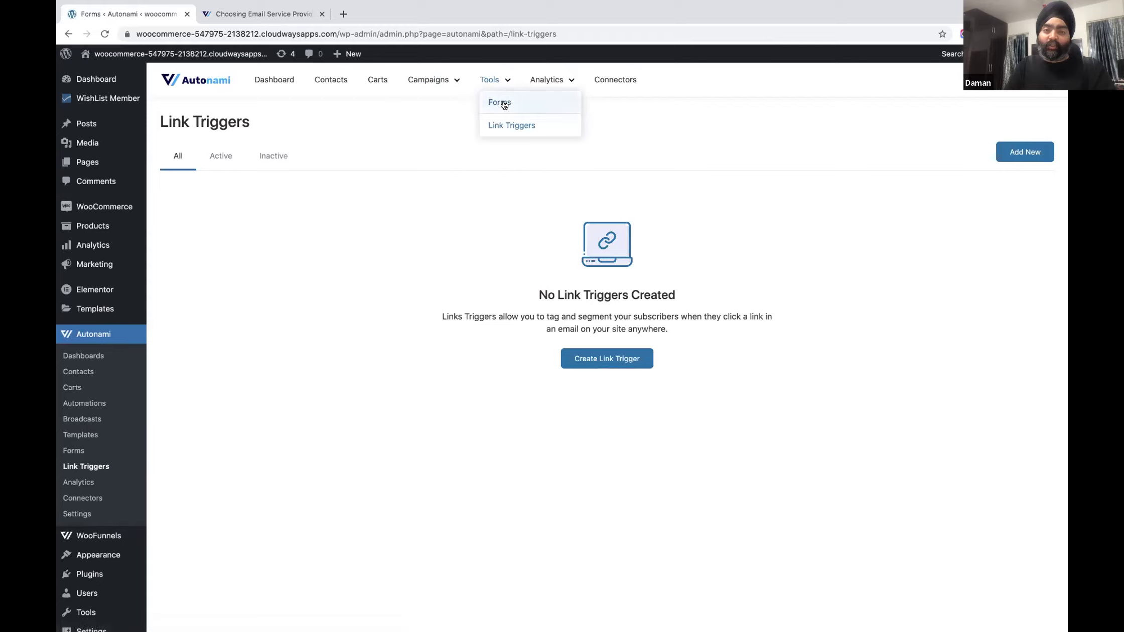
pyautogui.click(503, 104)
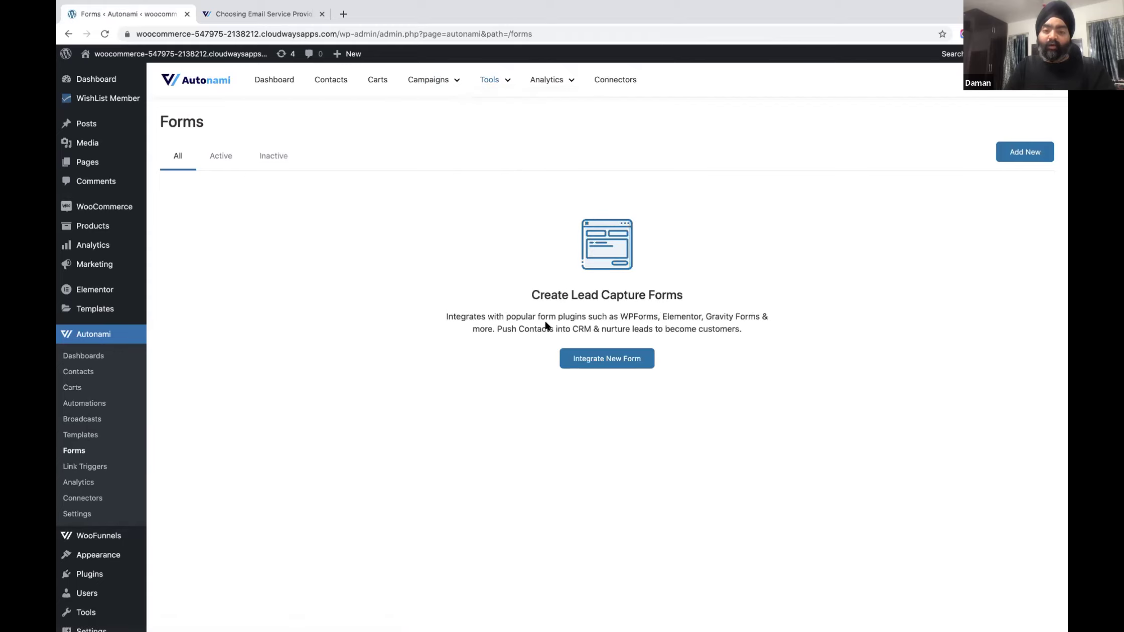
pyautogui.click(577, 360)
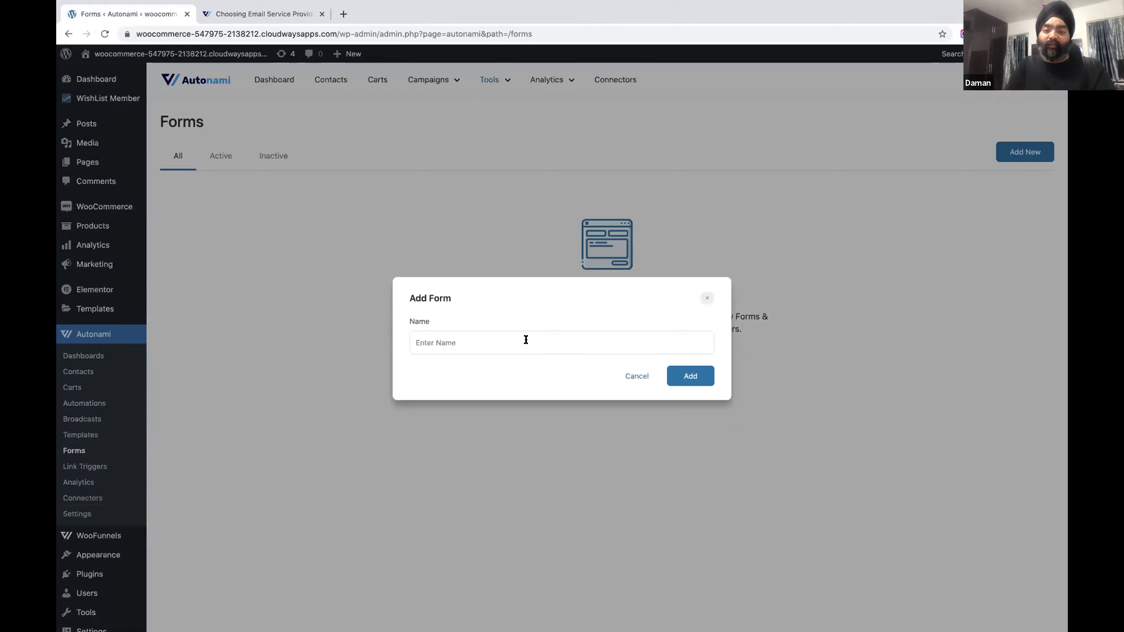
pyautogui.write('My lead capture')
pyautogui.click(696, 374)
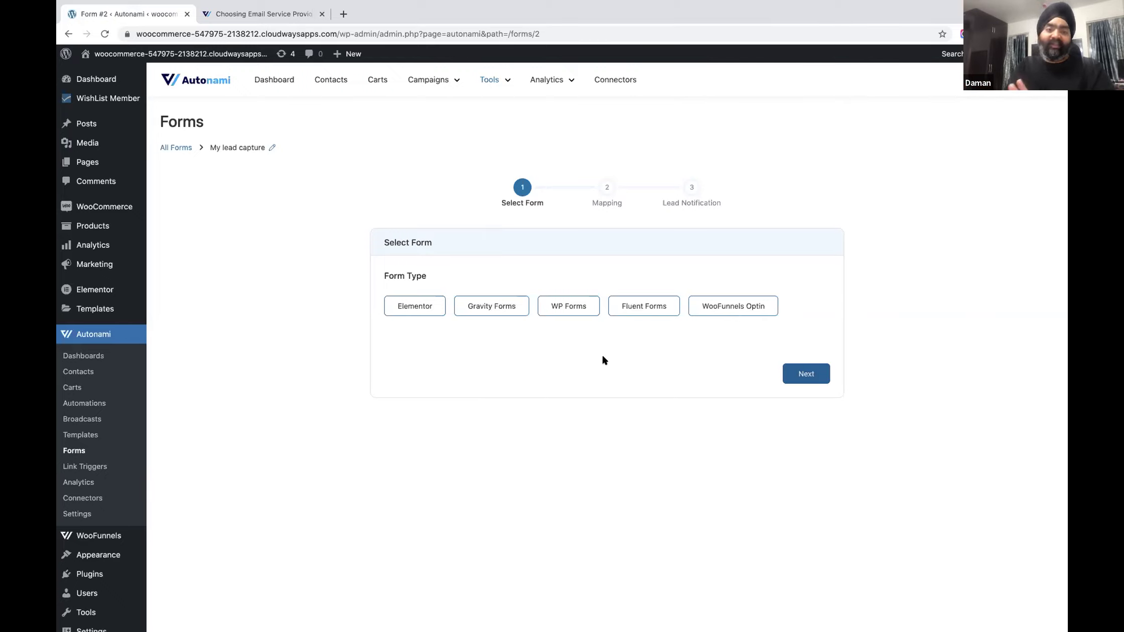
# Step: Create a link trigger named "Link Triggers" with no description
pyautogui.moveTo(510, 82)
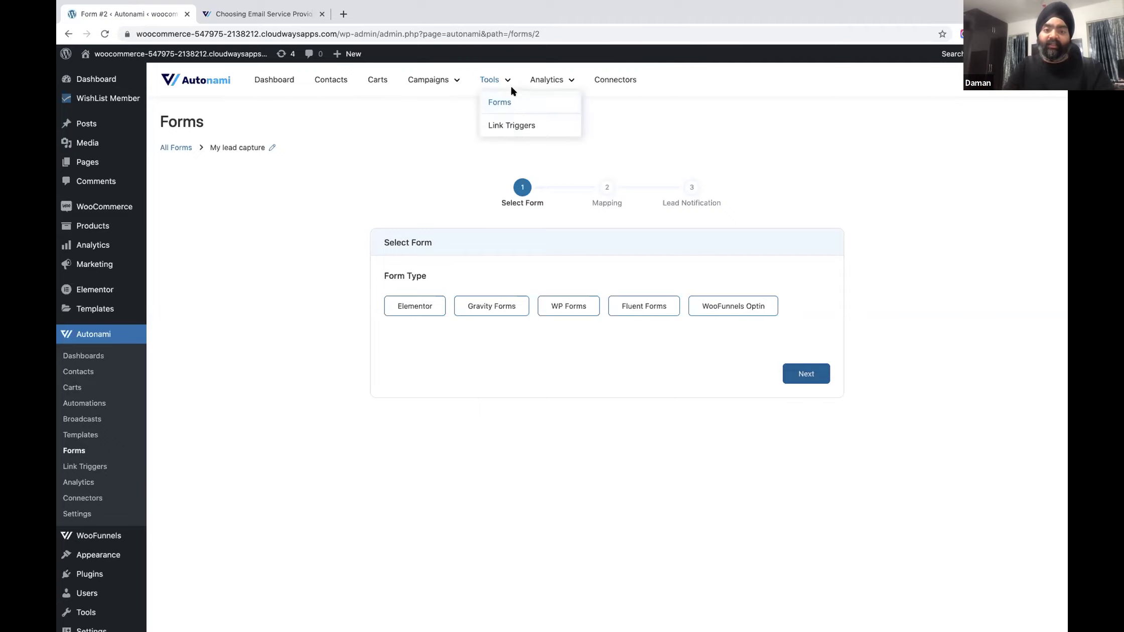
pyautogui.click(515, 123)
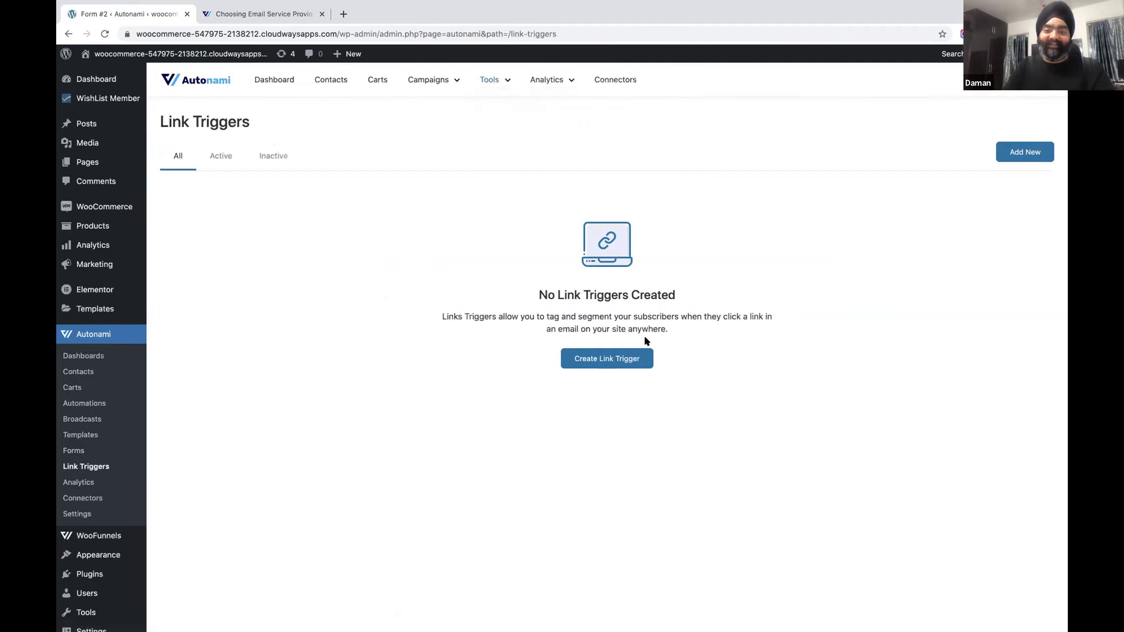
pyautogui.click(630, 356)
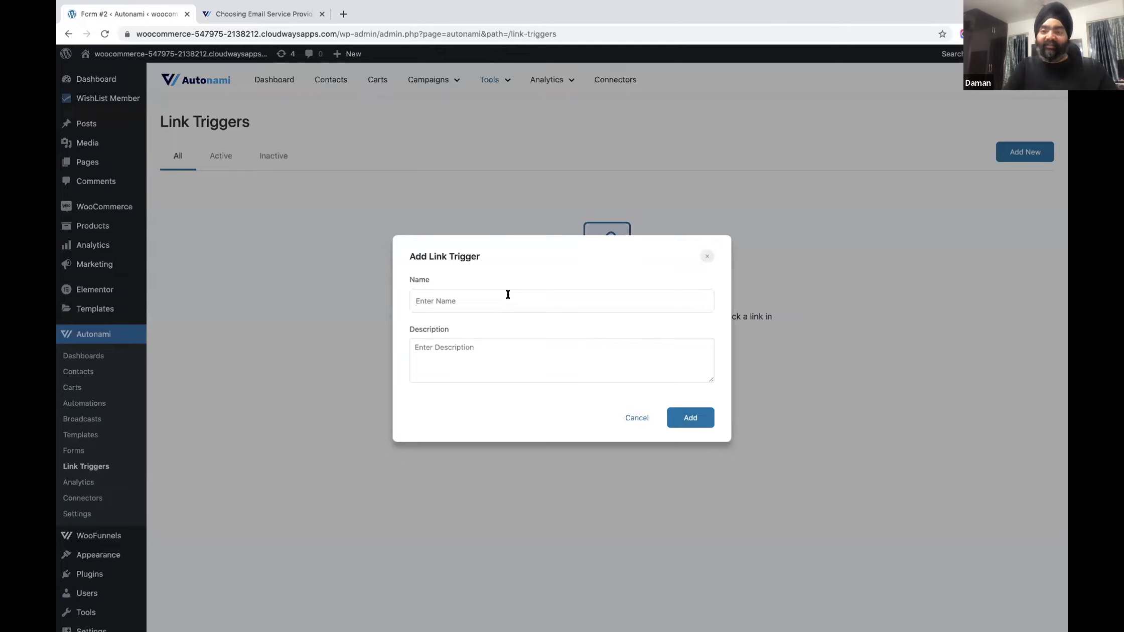
pyautogui.write('Link ')
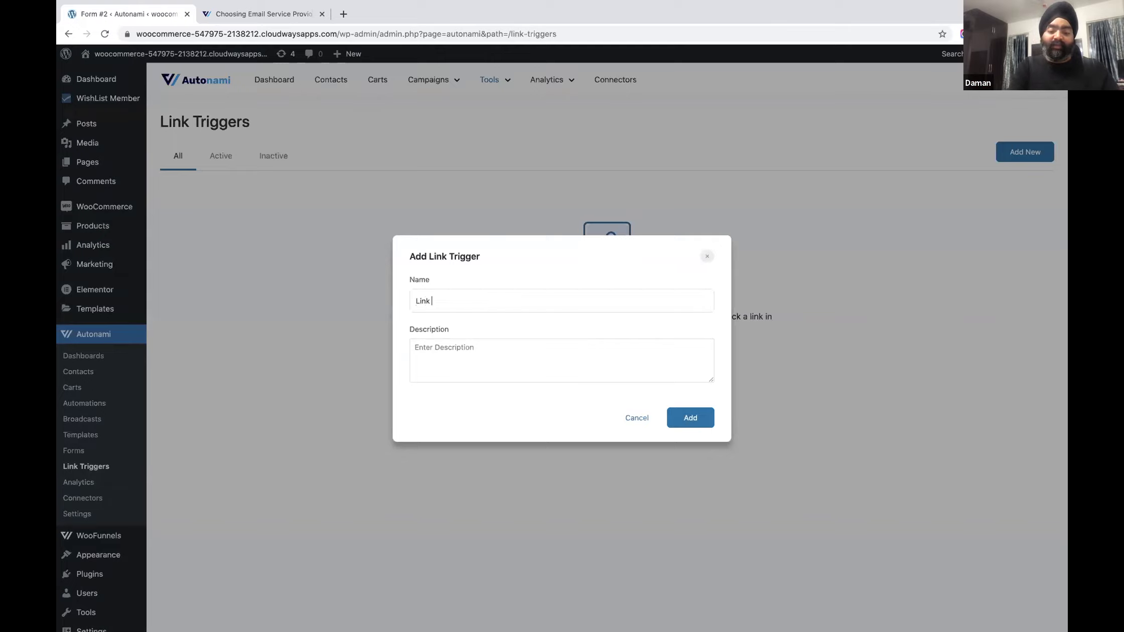
pyautogui.write('Triggers')
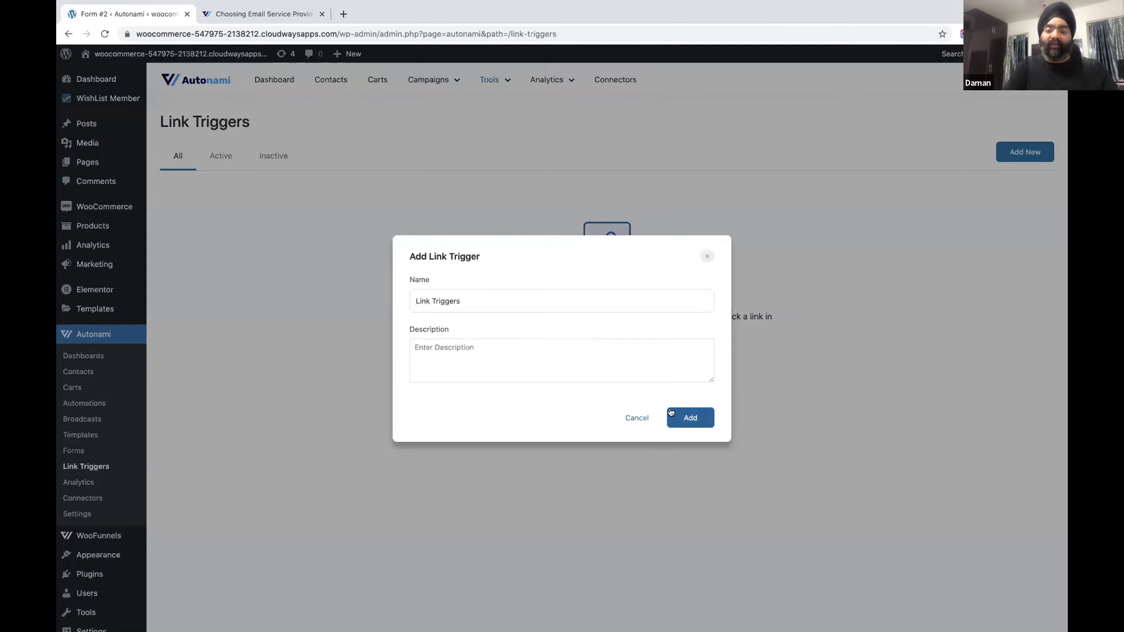
pyautogui.click(691, 418)
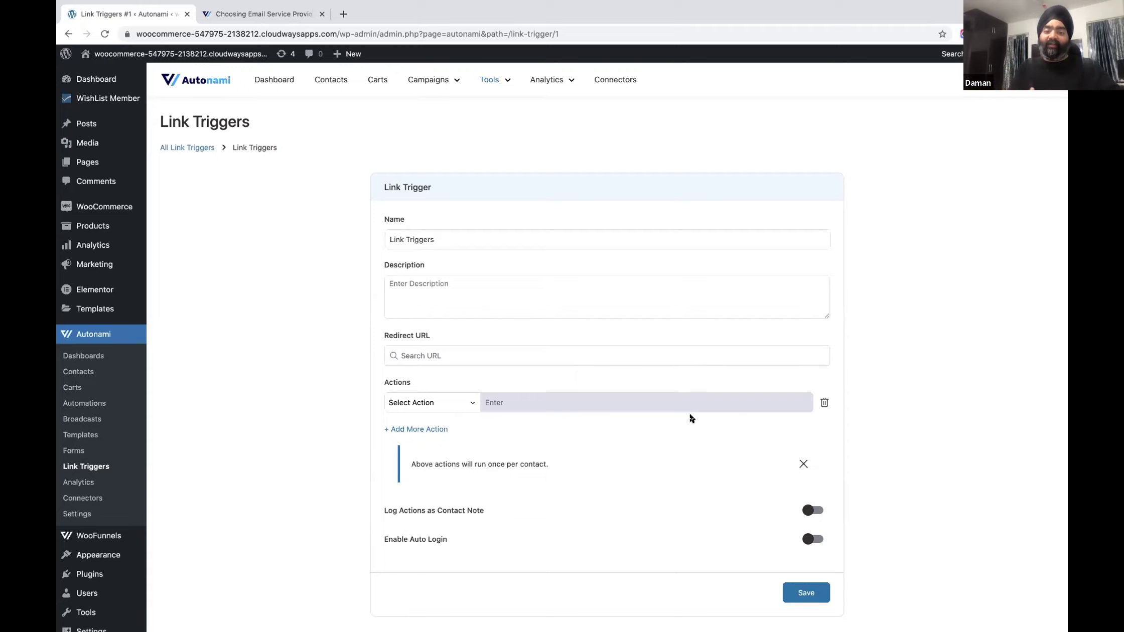
# Step: Examine the actions available for the link trigger and its contact note and auto login options
pyautogui.click(408, 402)
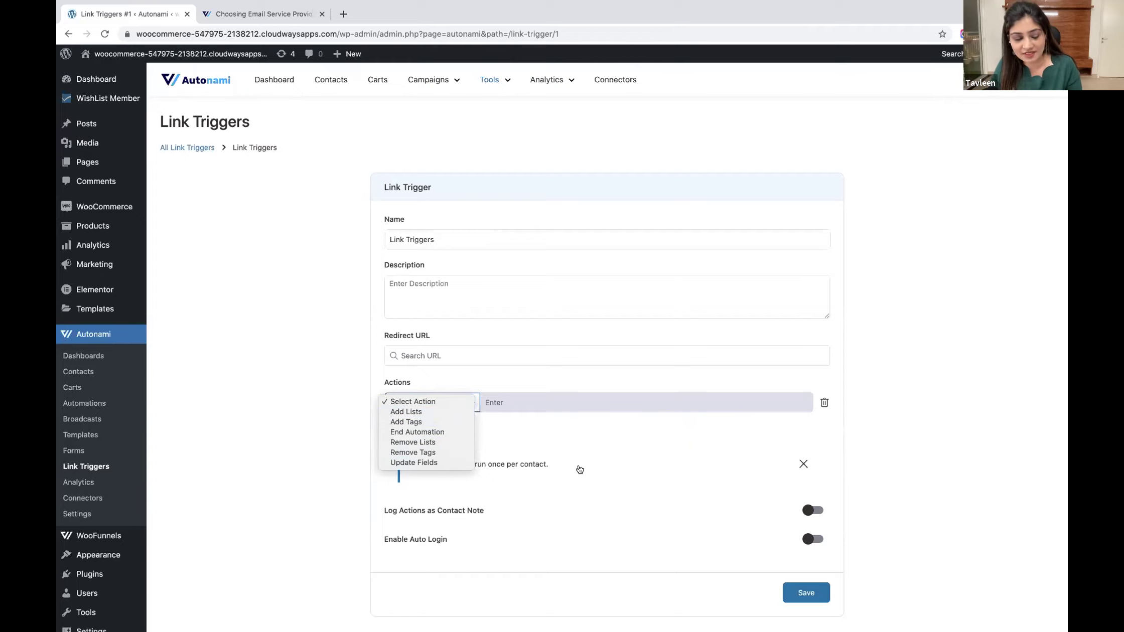
pyautogui.click(802, 466)
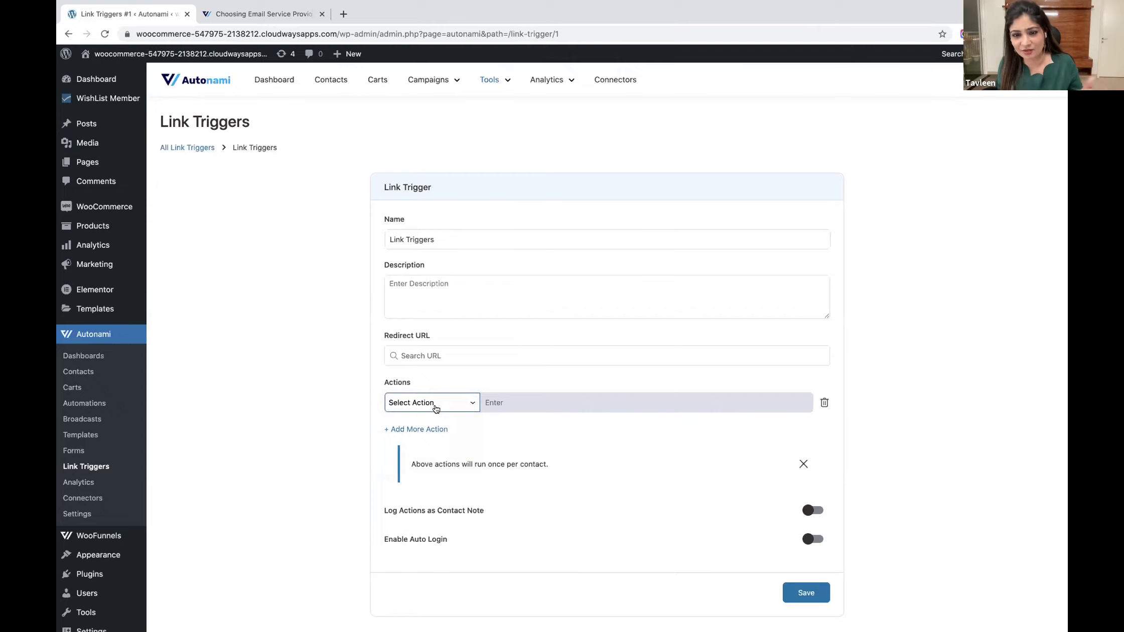
pyautogui.scroll(-1, 498, 481)
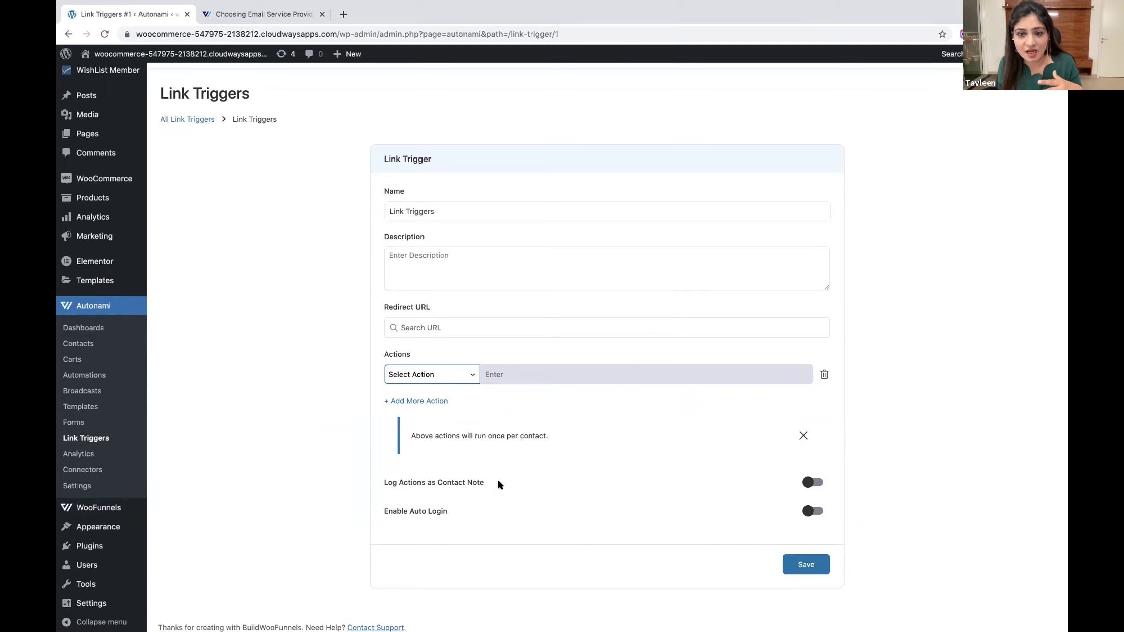
pyautogui.scroll(1, 499, 483)
pyautogui.scroll(2, 498, 481)
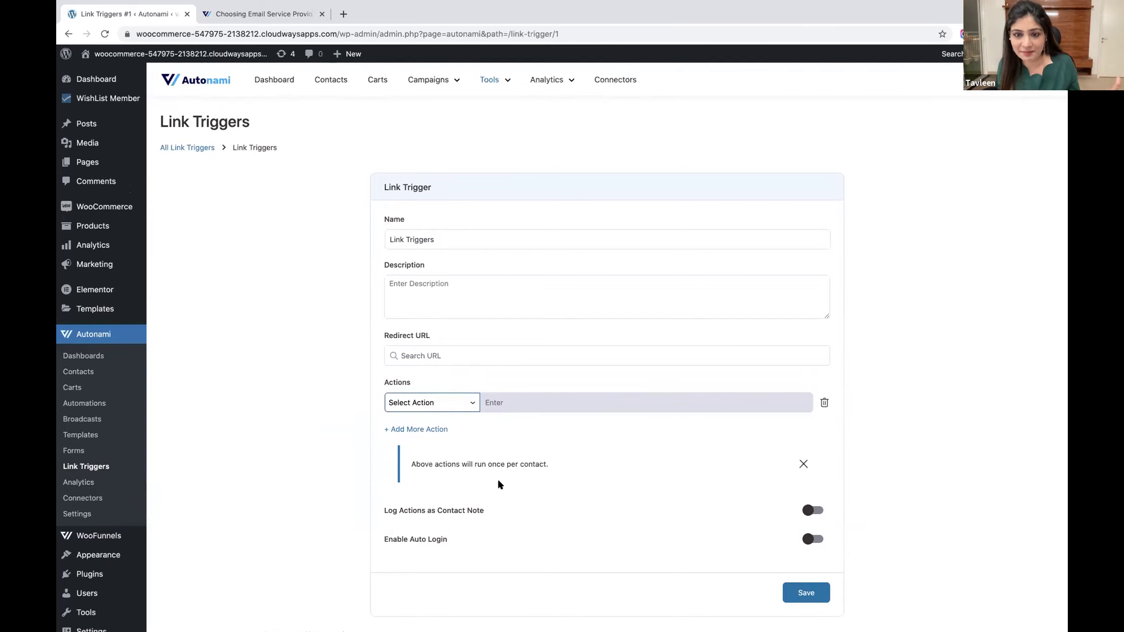
pyautogui.click(440, 406)
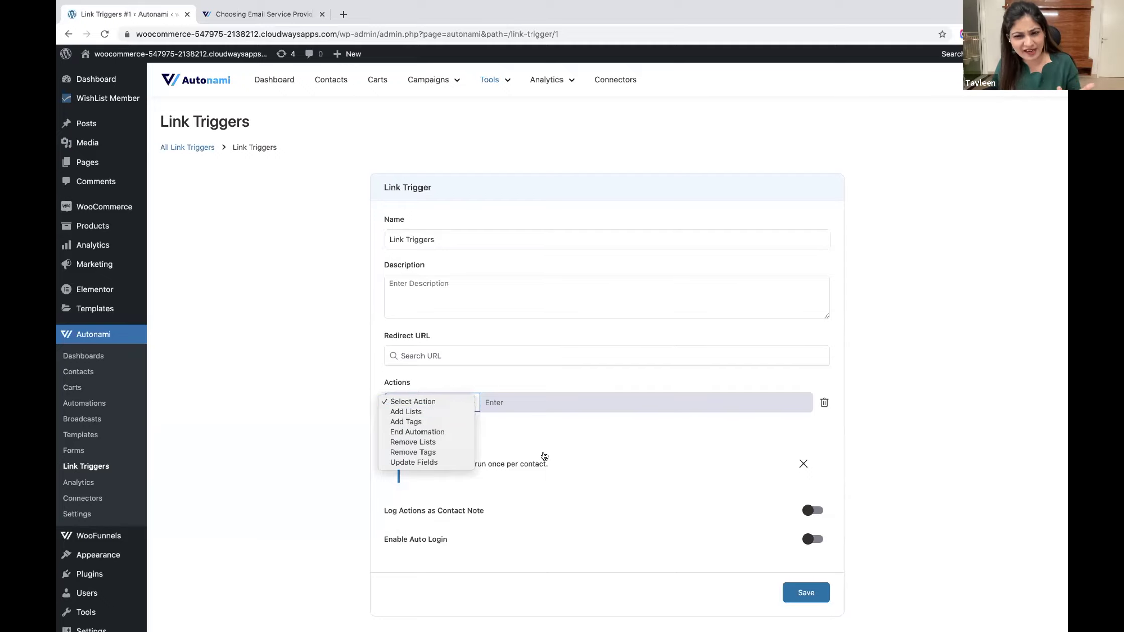
pyautogui.click(531, 432)
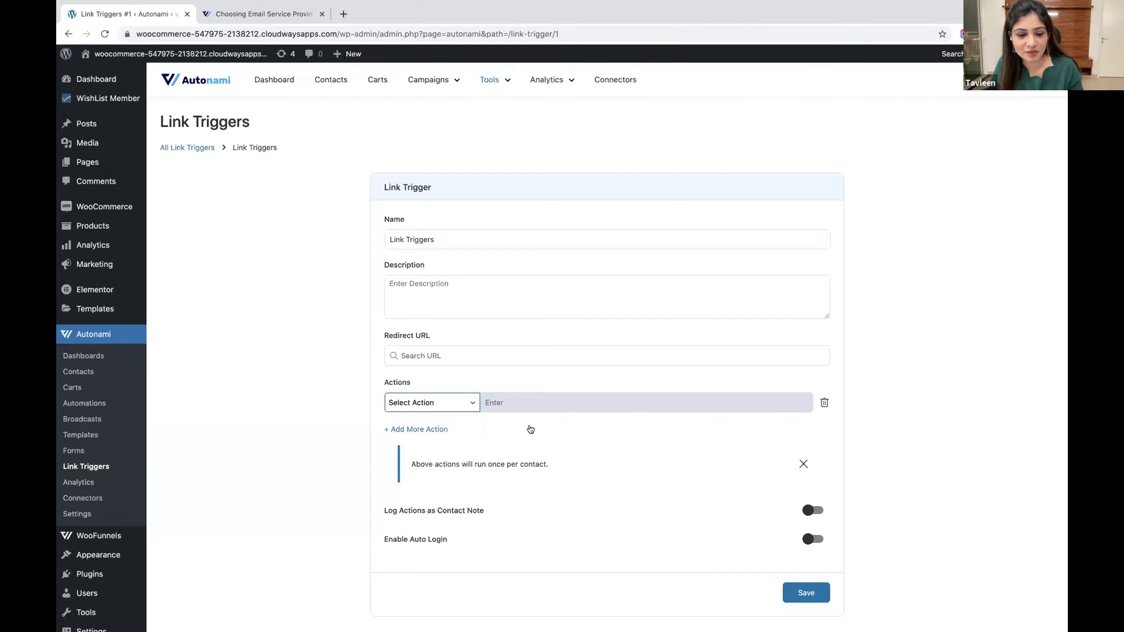
pyautogui.scroll(-1, 523, 479)
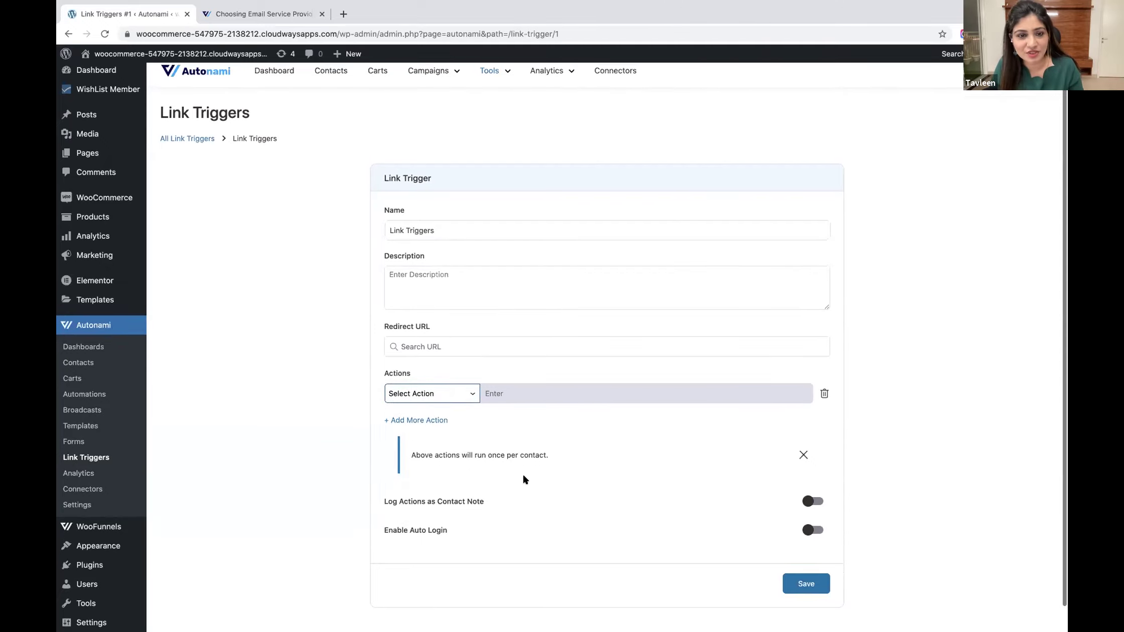
pyautogui.scroll(-1, 523, 478)
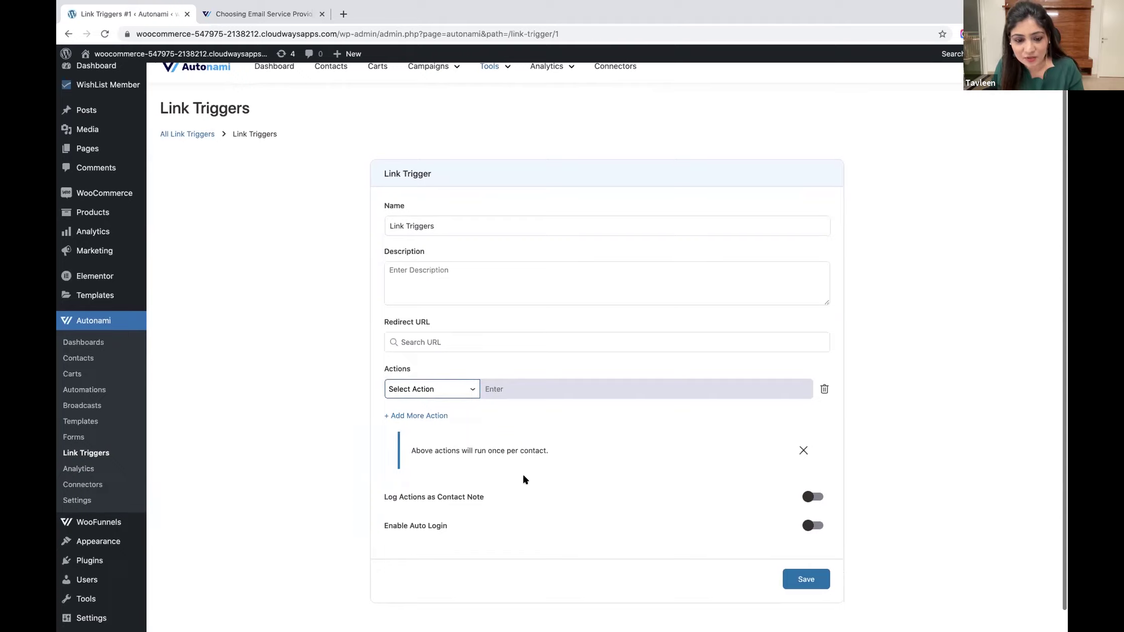
pyautogui.scroll(-1, 523, 476)
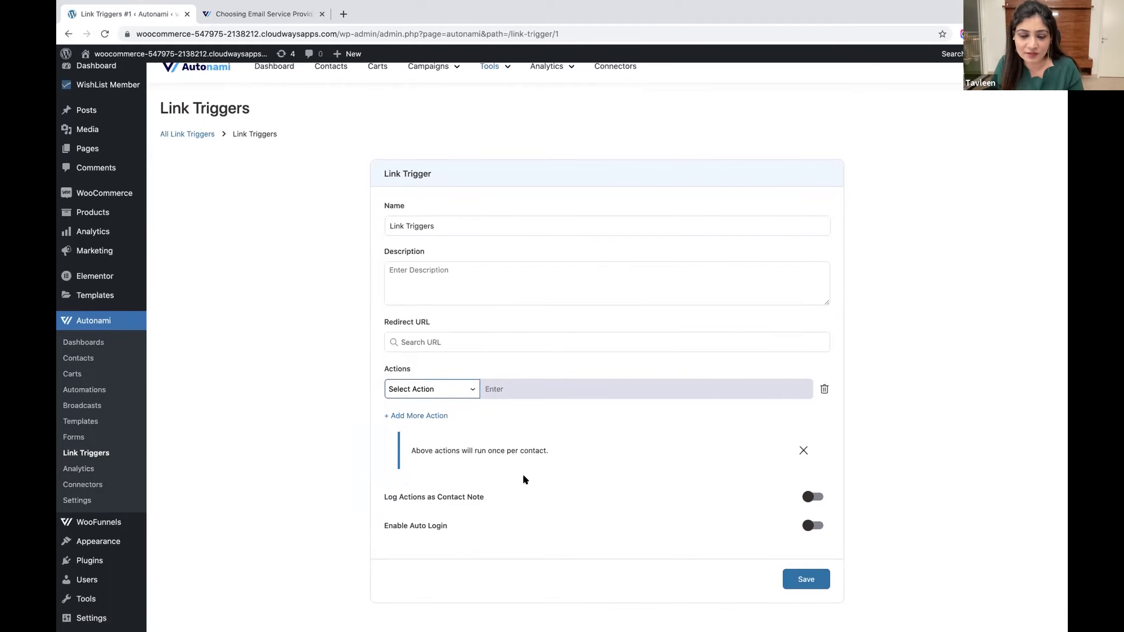
# Step: Enable auto login for the link trigger and set its expiry to 11 days
pyautogui.scroll(-2, 523, 479)
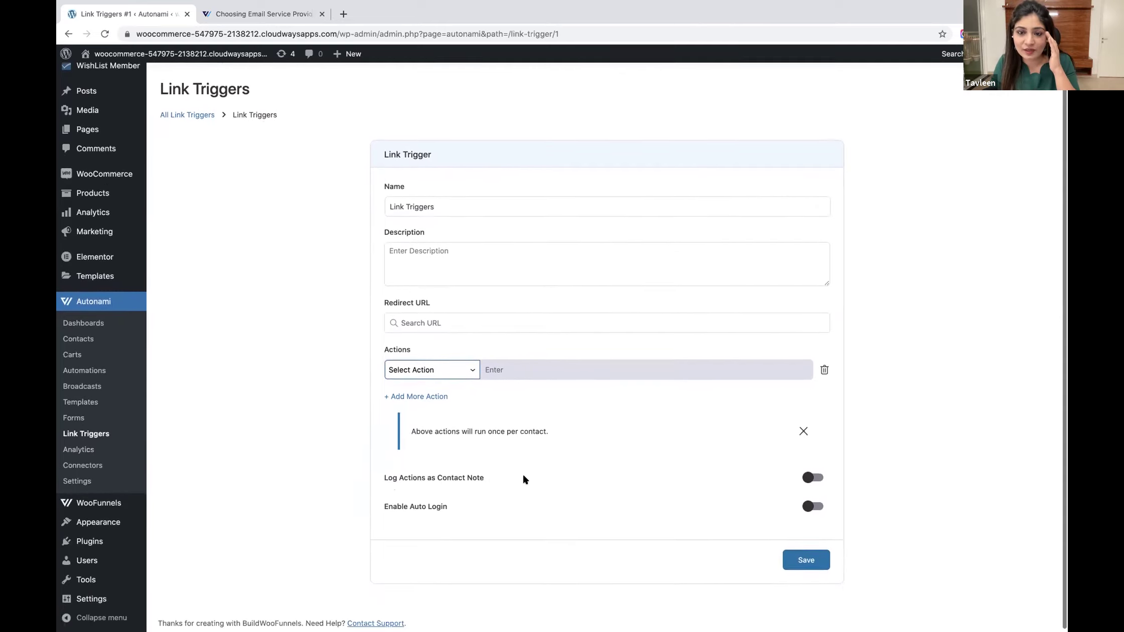
pyautogui.click(814, 503)
pyautogui.scroll(-2, 669, 500)
pyautogui.click(578, 501)
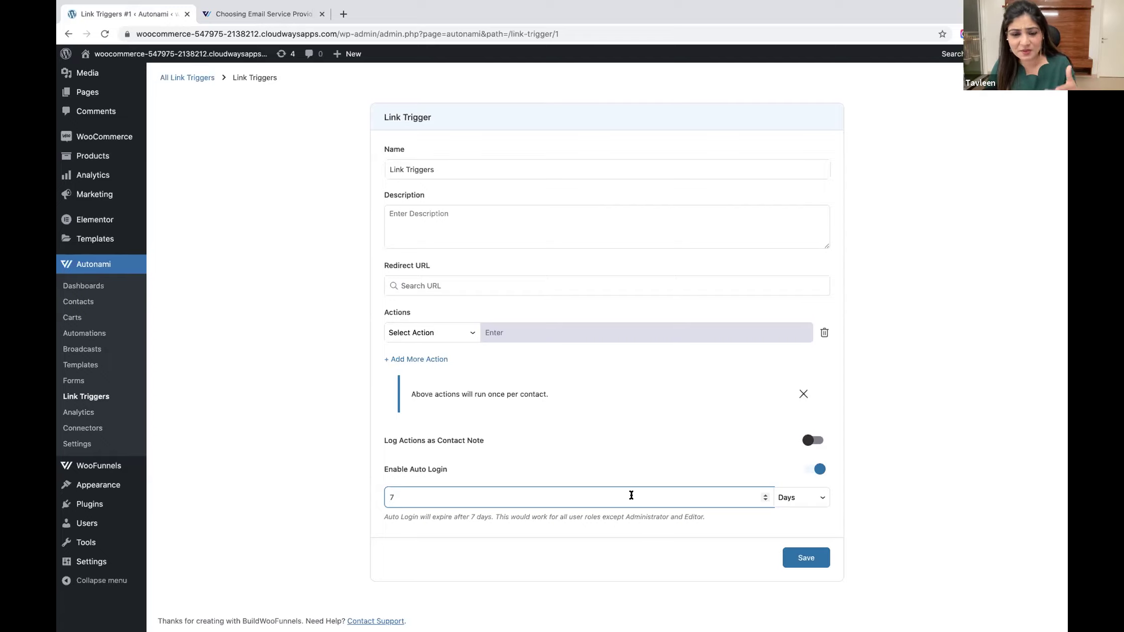
pyautogui.click(616, 455)
pyautogui.click(616, 496)
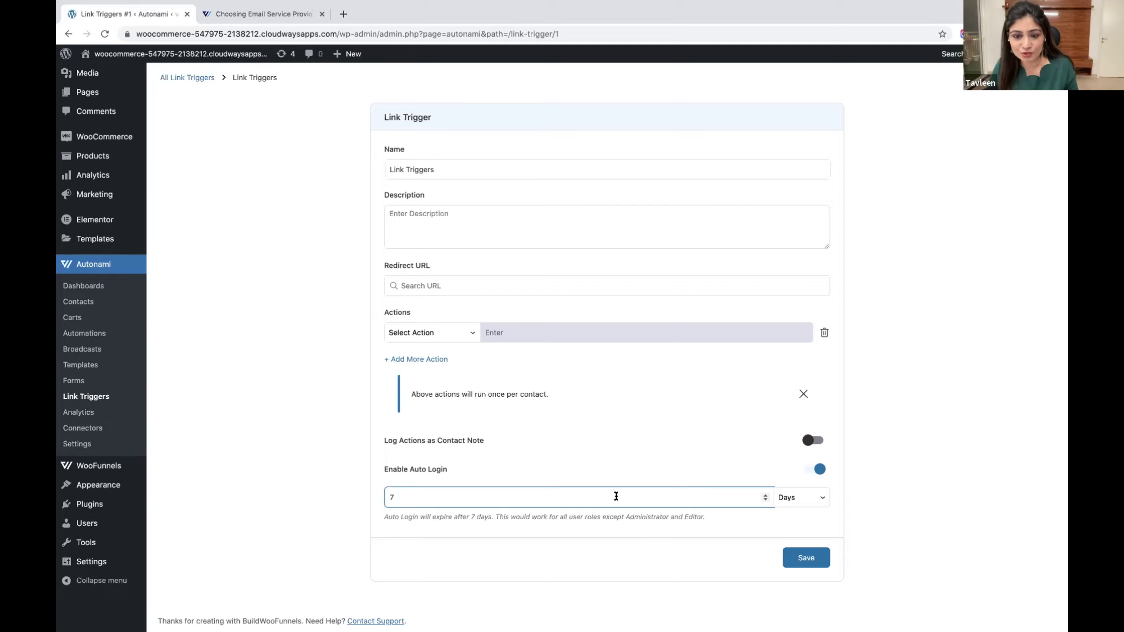
pyautogui.press('BackSpace')
pyautogui.write('11')
pyautogui.scroll(2, 616, 496)
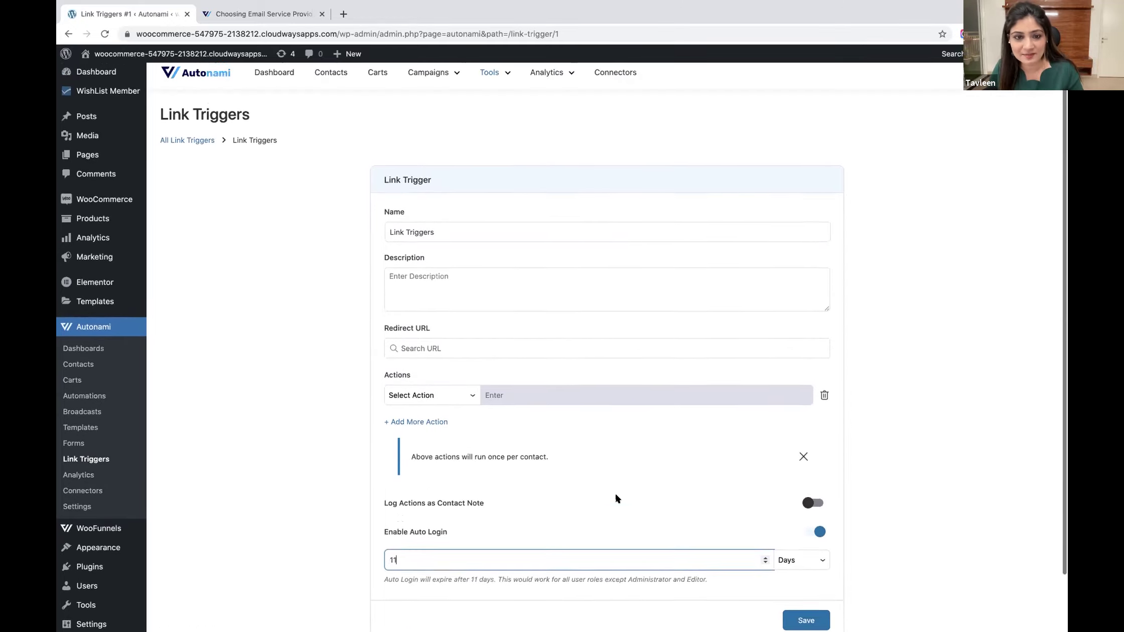
pyautogui.scroll(-1, 616, 498)
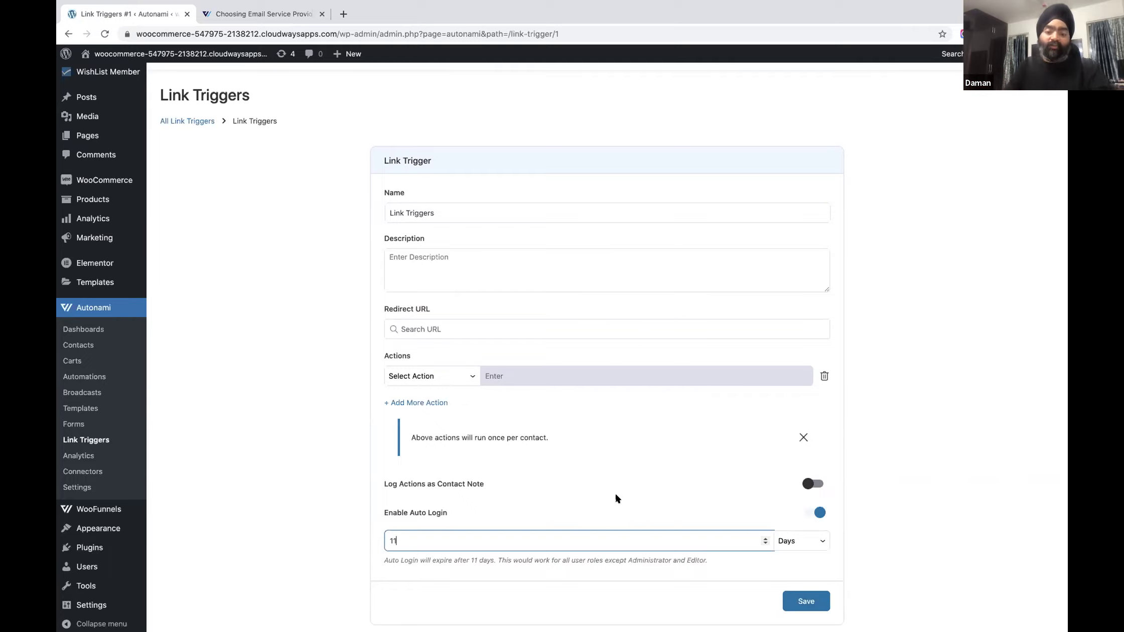
pyautogui.scroll(1, 615, 498)
pyautogui.moveTo(494, 79)
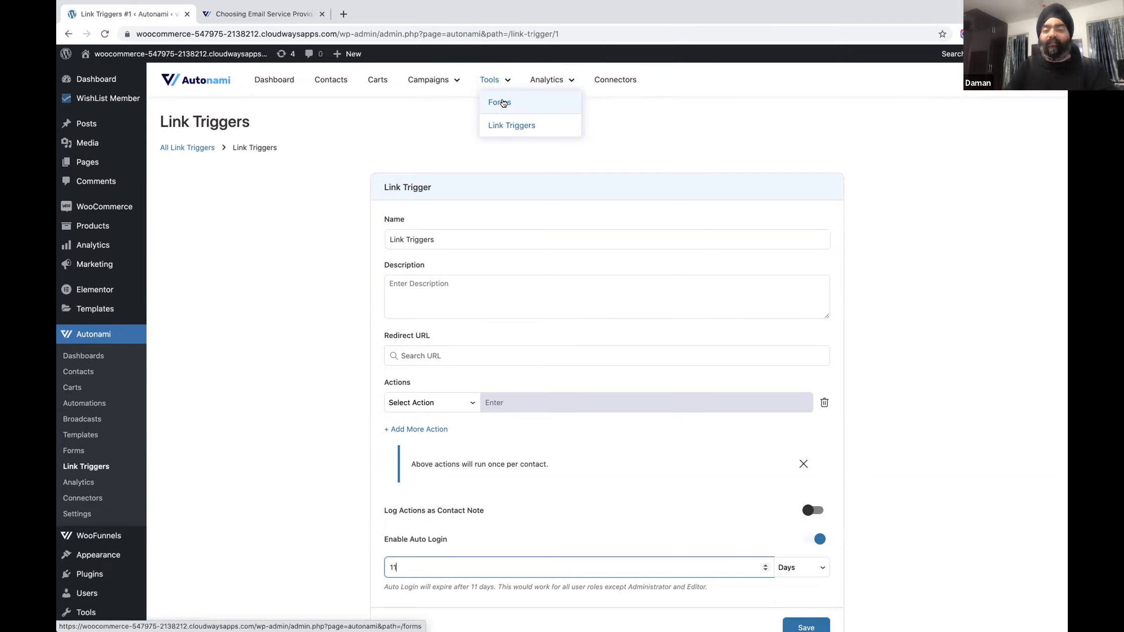
pyautogui.moveTo(563, 82)
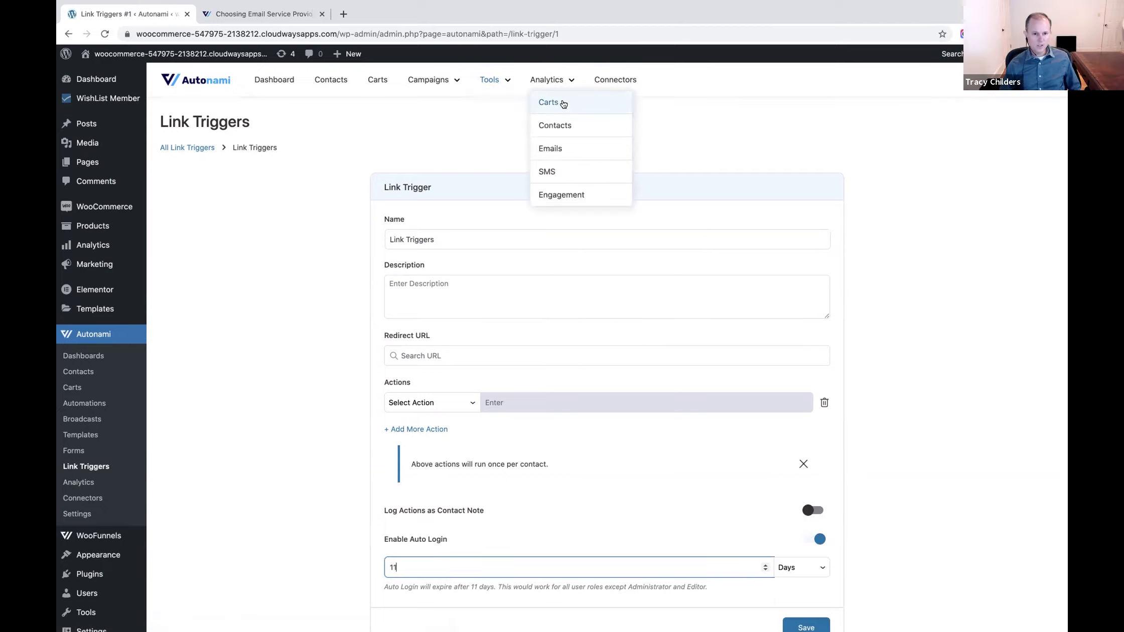
pyautogui.scroll(-3, 657, 148)
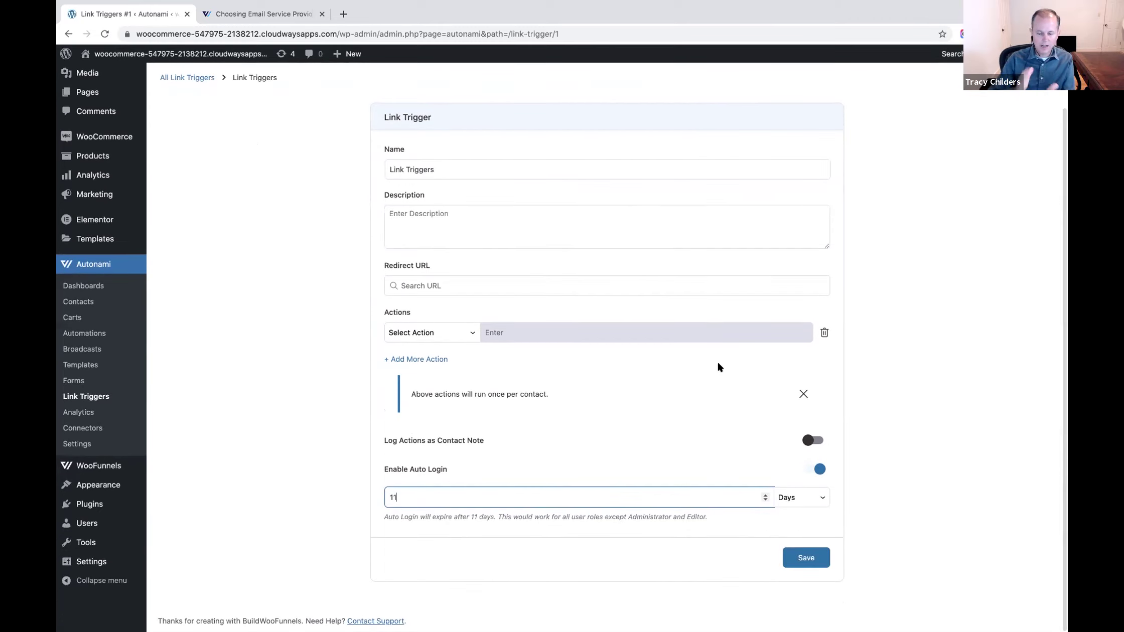
pyautogui.scroll(3, 764, 419)
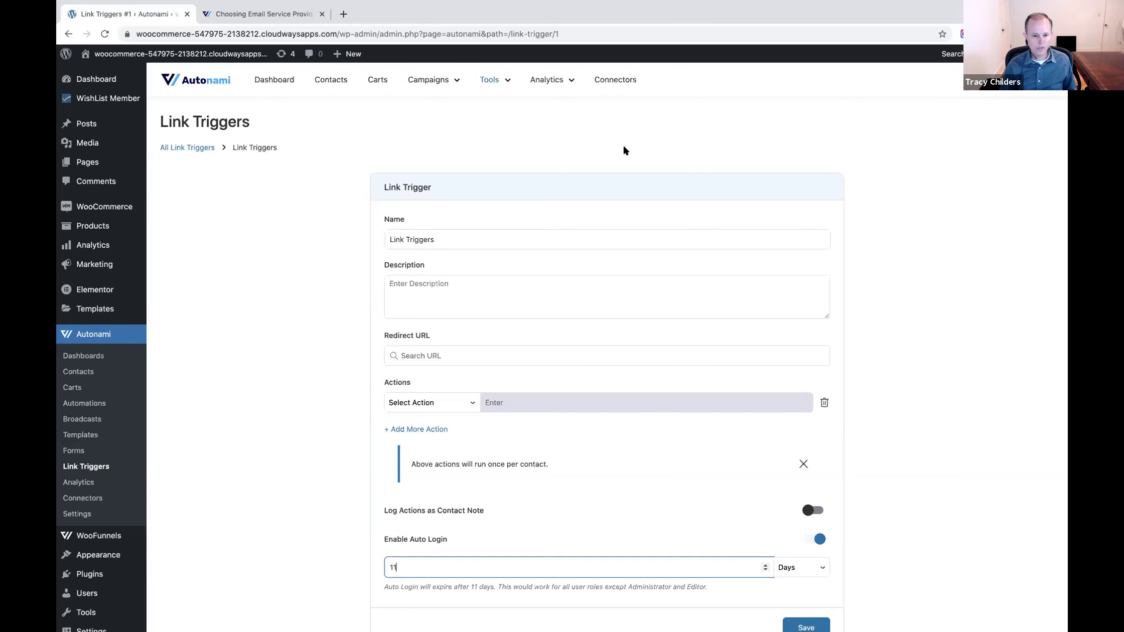
# Step: Switch to the WooFunnels documentation page and open the site's home page
pyautogui.click(284, 19)
pyautogui.click(314, 174)
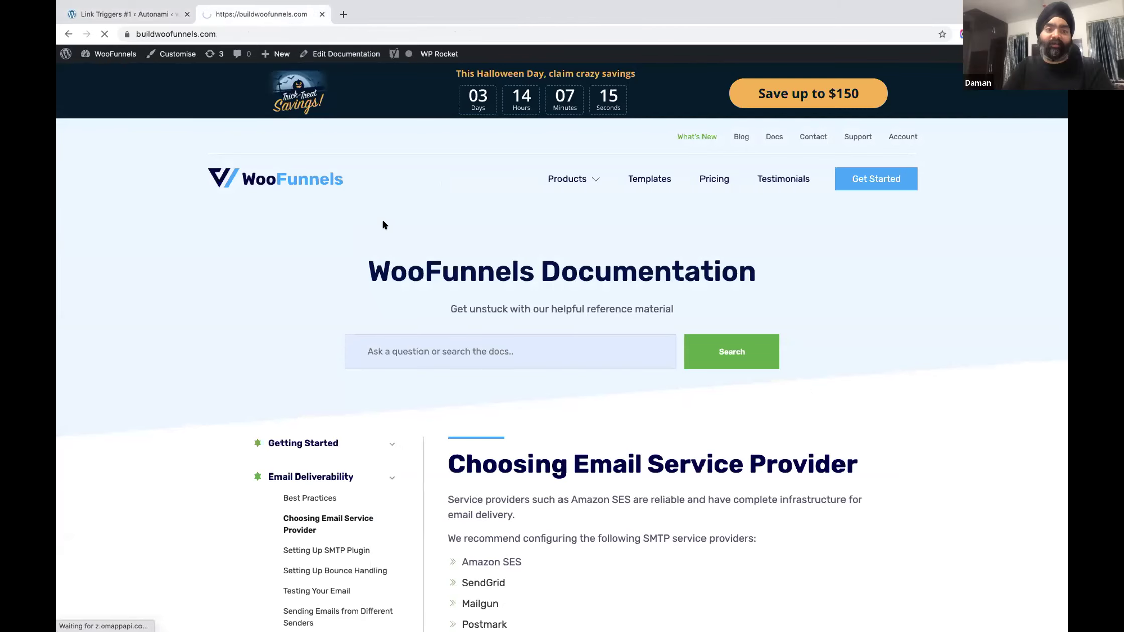